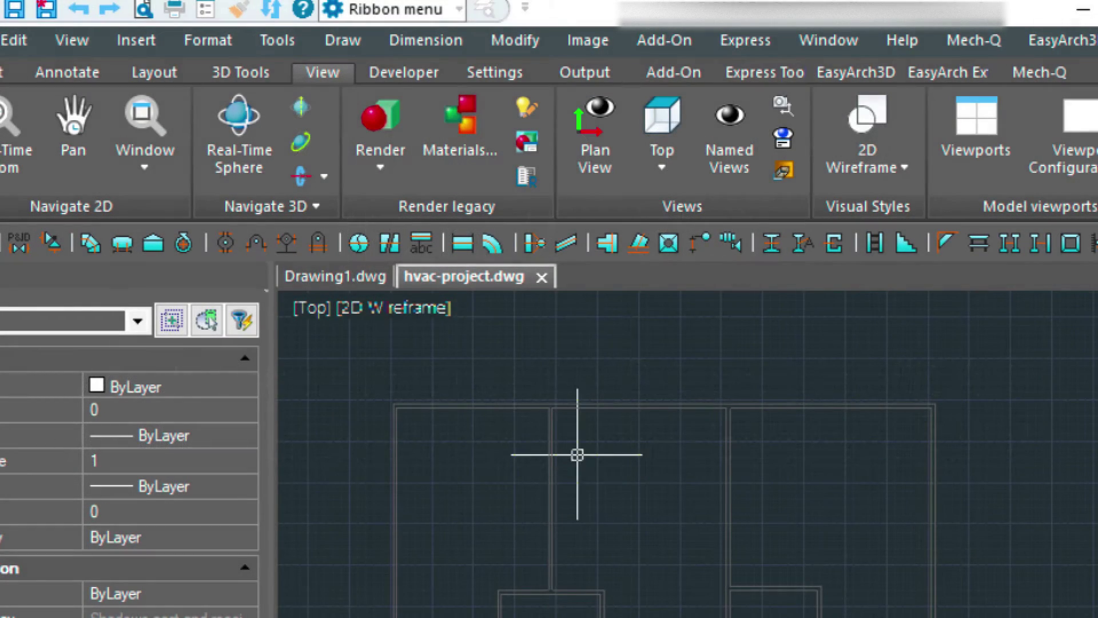
Step: Show the Mech-Q ribbon with its Piping, HVAC Ducting, Structural and Mechanical panels
left_click(1039, 74)
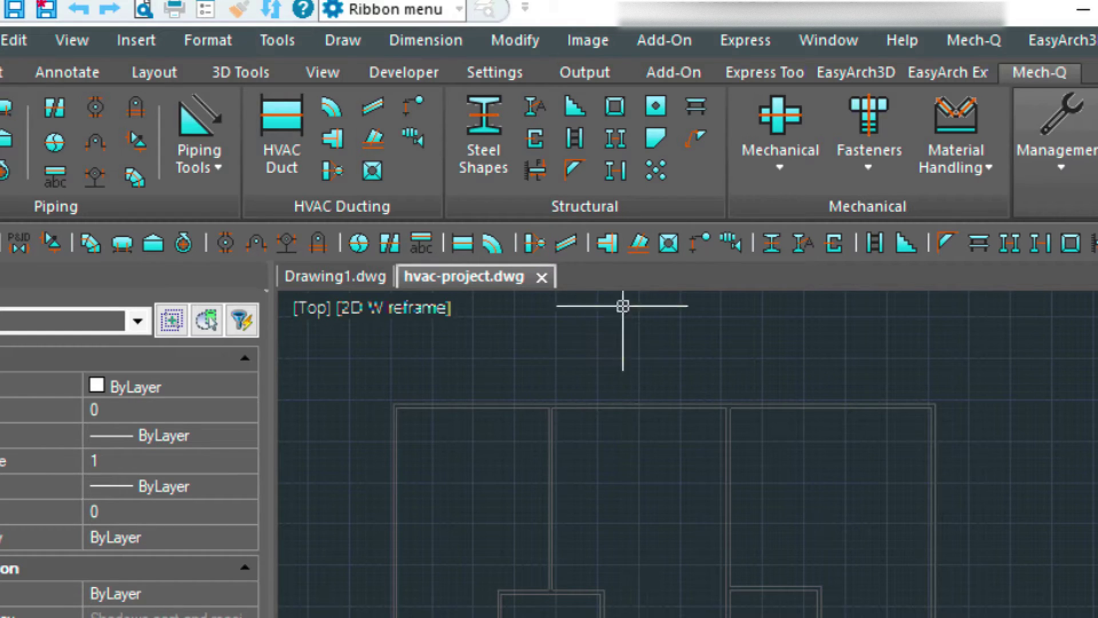
Step: Insert a 24 x 24 supply diffuser (duct size 8) in the upper-left room, facing up
left_click(669, 242)
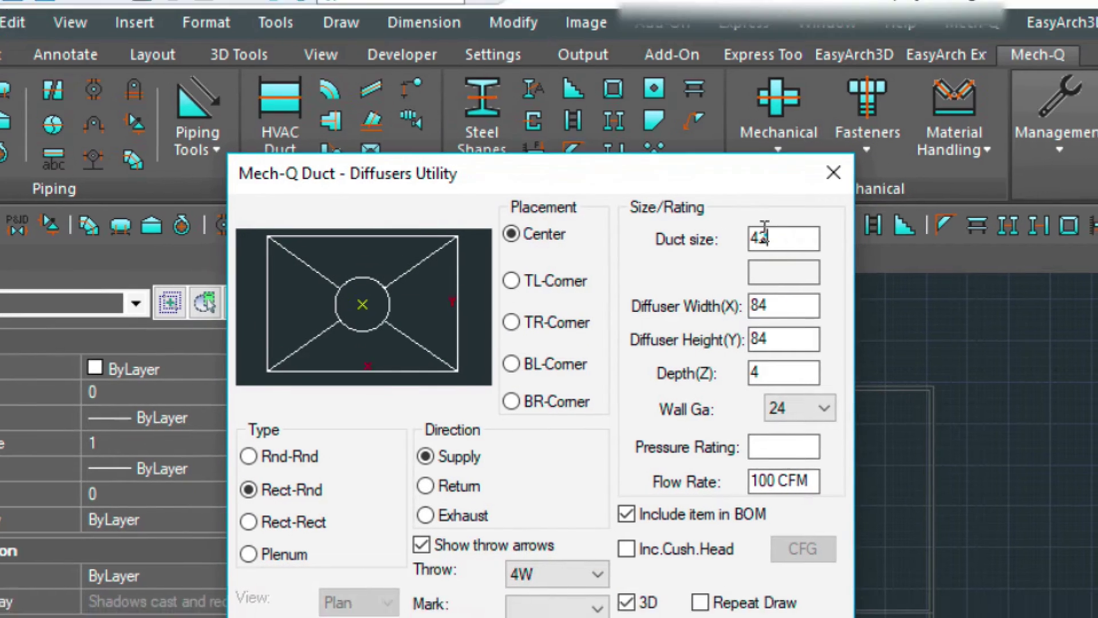
double_click(772, 256)
type("8")
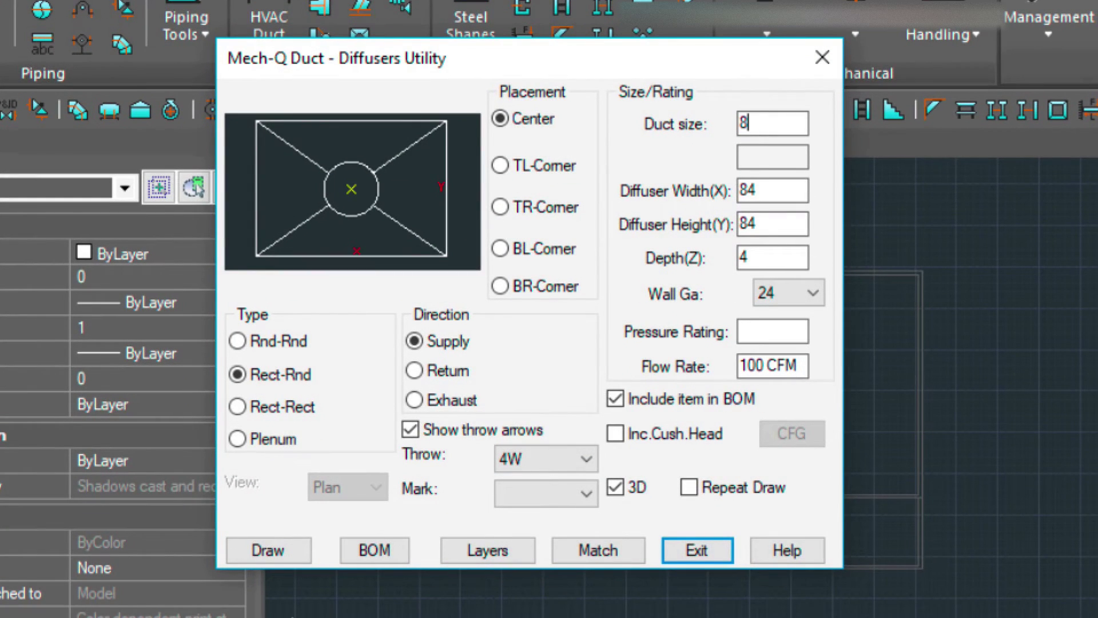
type("2")
type("4")
key("Tab")
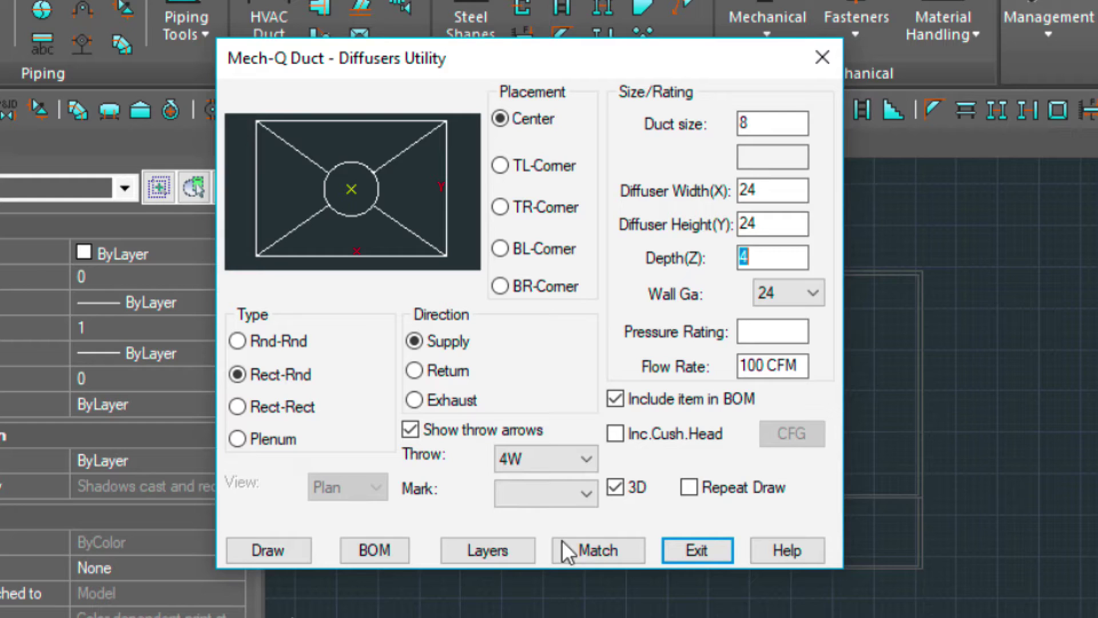
left_click(268, 550)
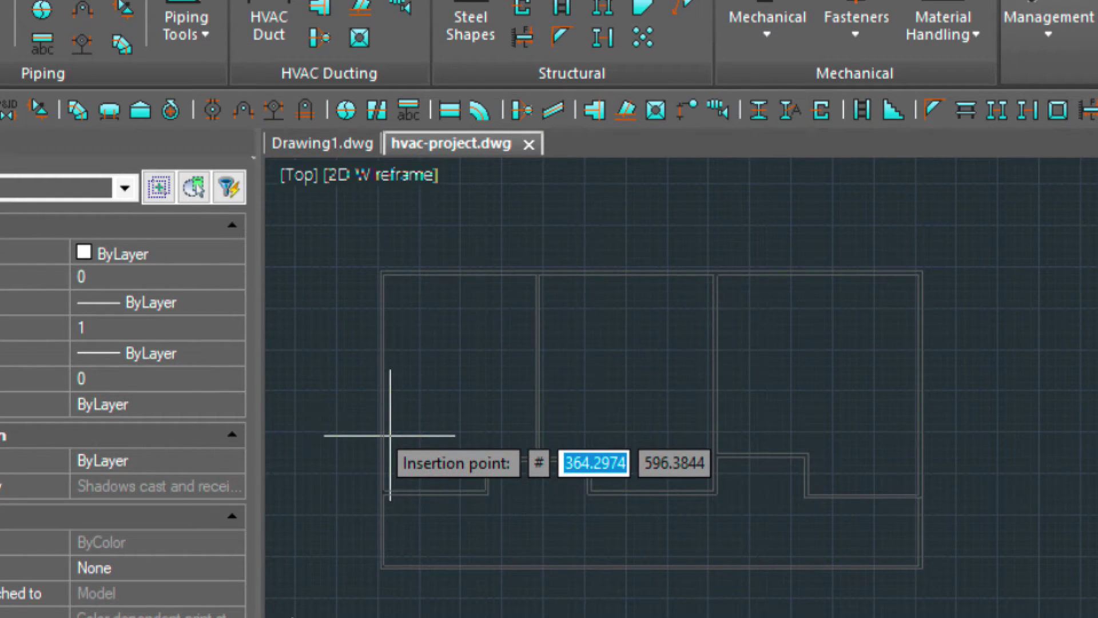
scroll(390, 435, "up", 2)
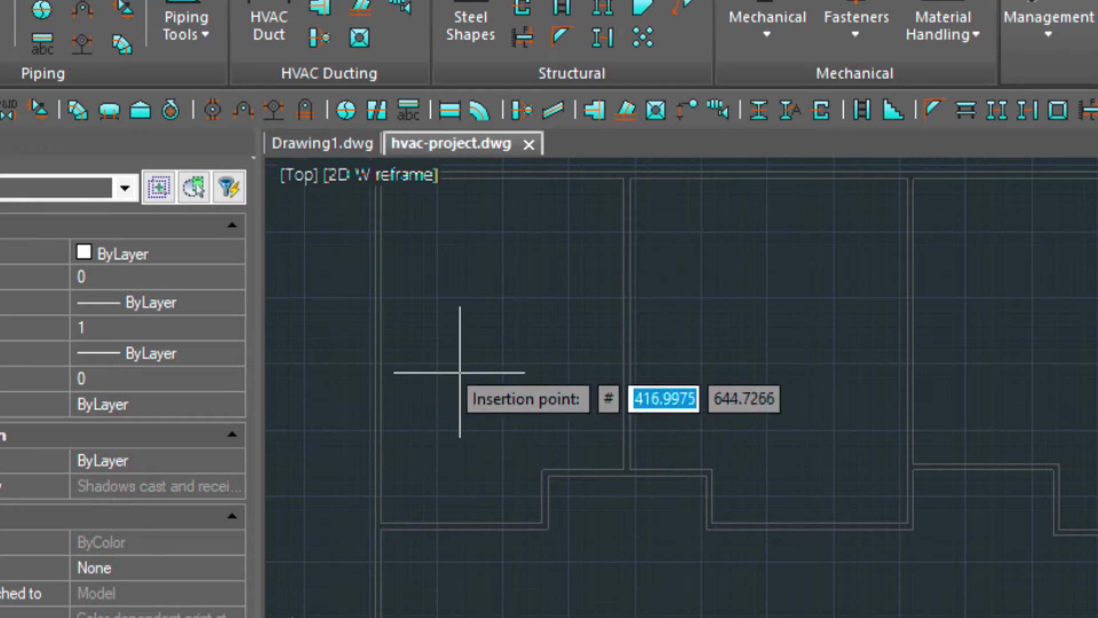
left_click(500, 311)
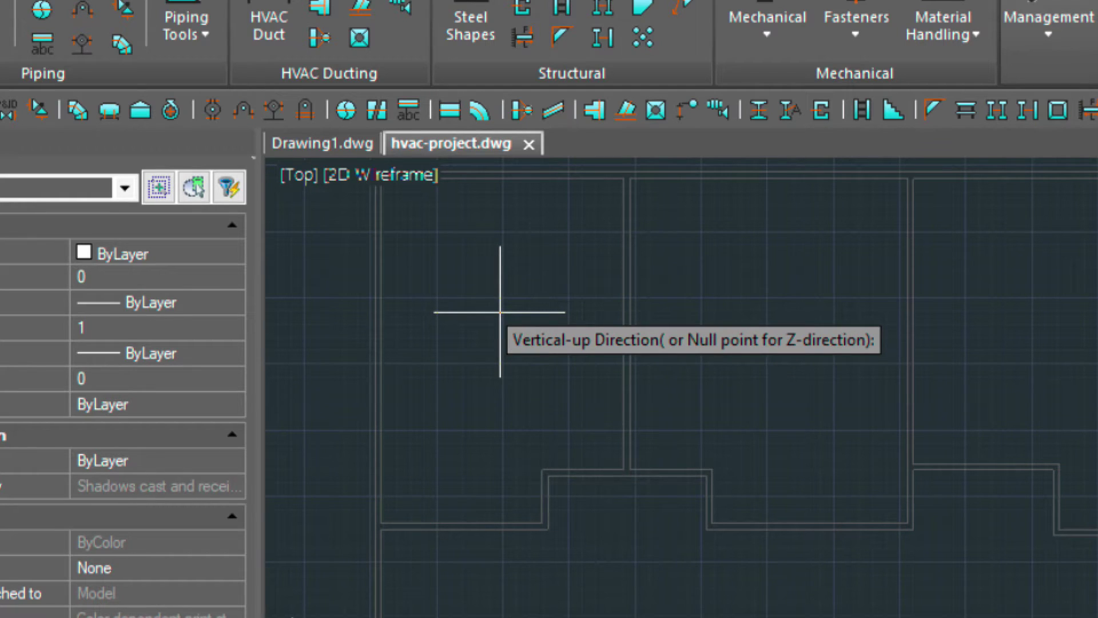
key("Return")
key("Return")
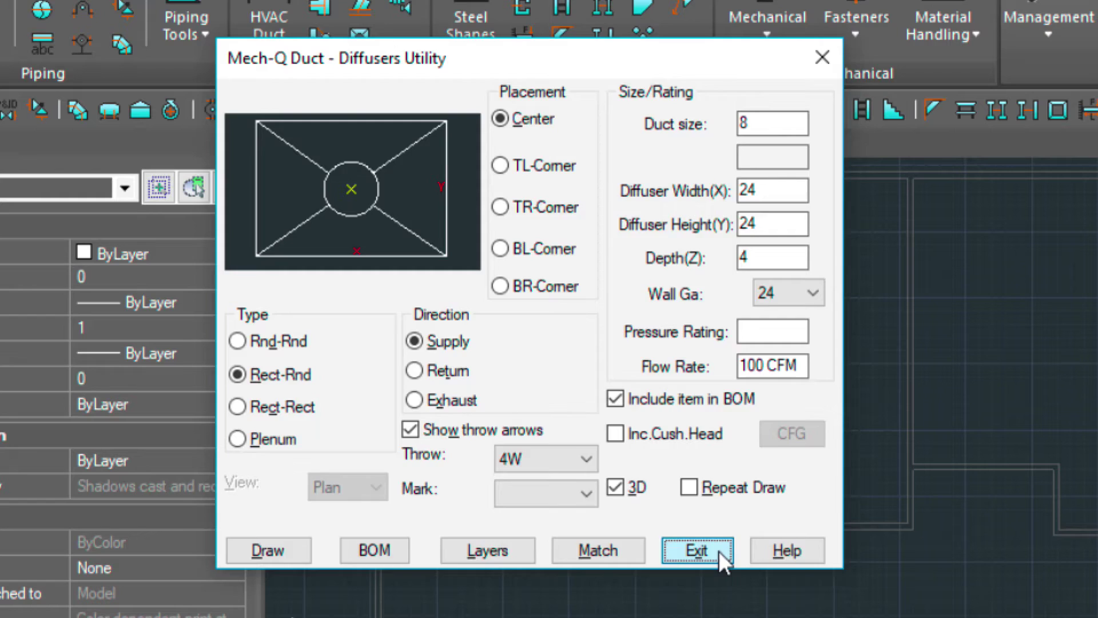
Step: Copy the diffuser from its centre into the middle room
left_click(697, 551)
type("CO")
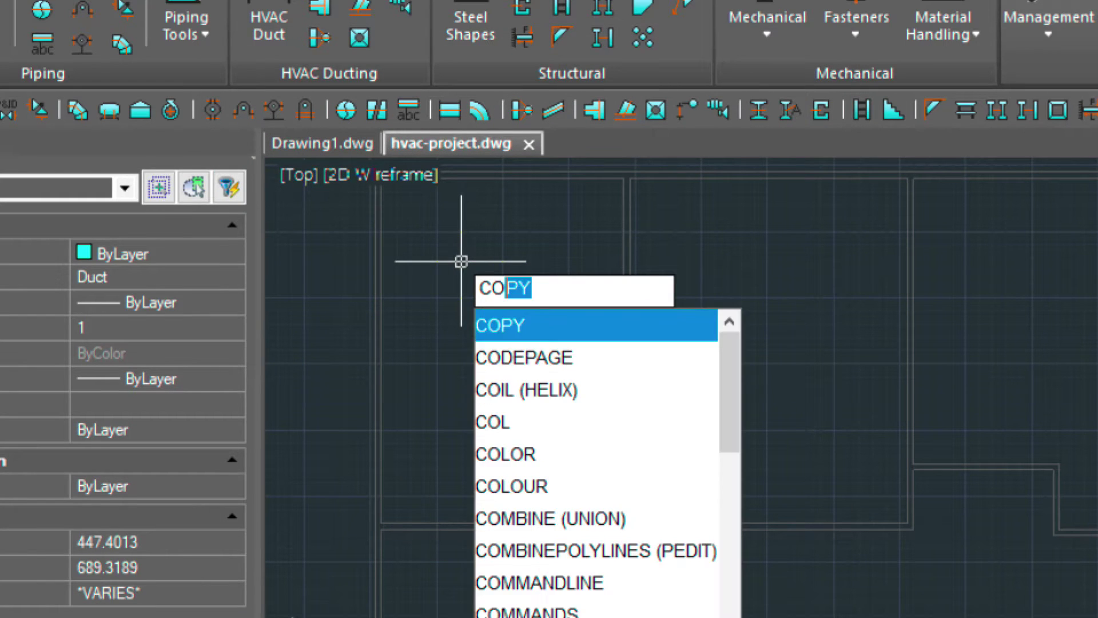
key("Return")
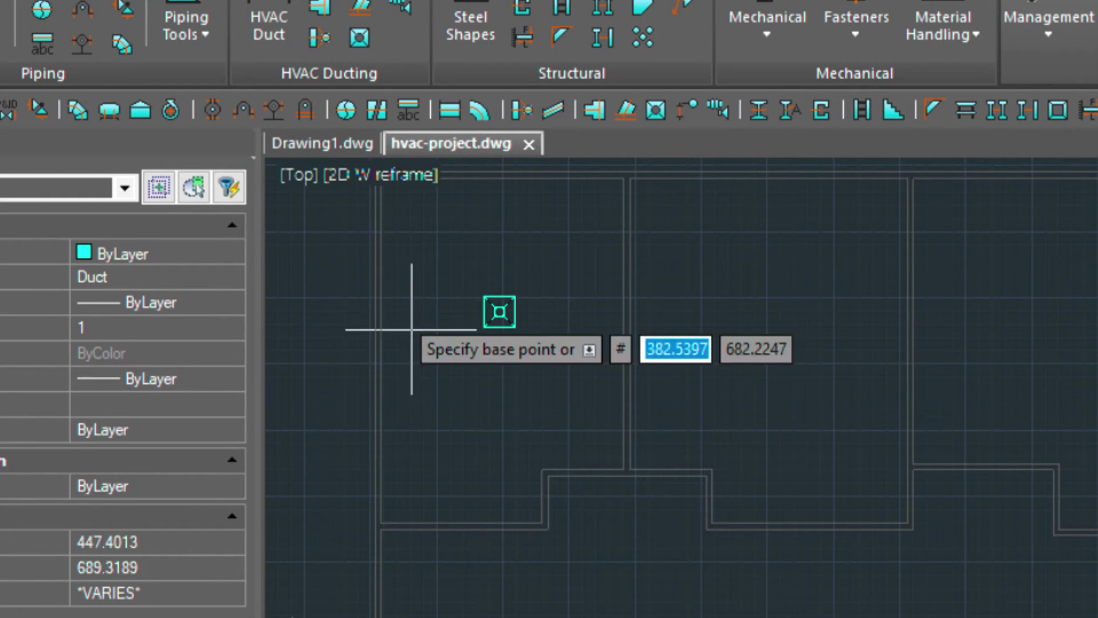
left_click(418, 305)
left_click(697, 278)
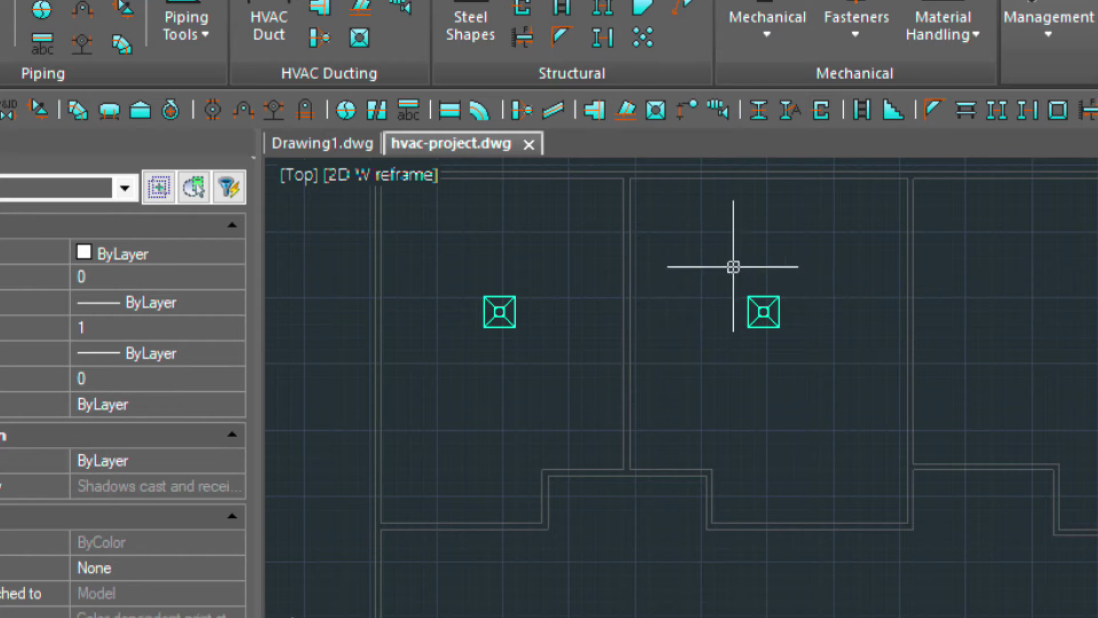
Step: Copy the middle diffuser into the right room, completing the row of three
left_click(721, 265)
left_click(813, 342)
type("COPY")
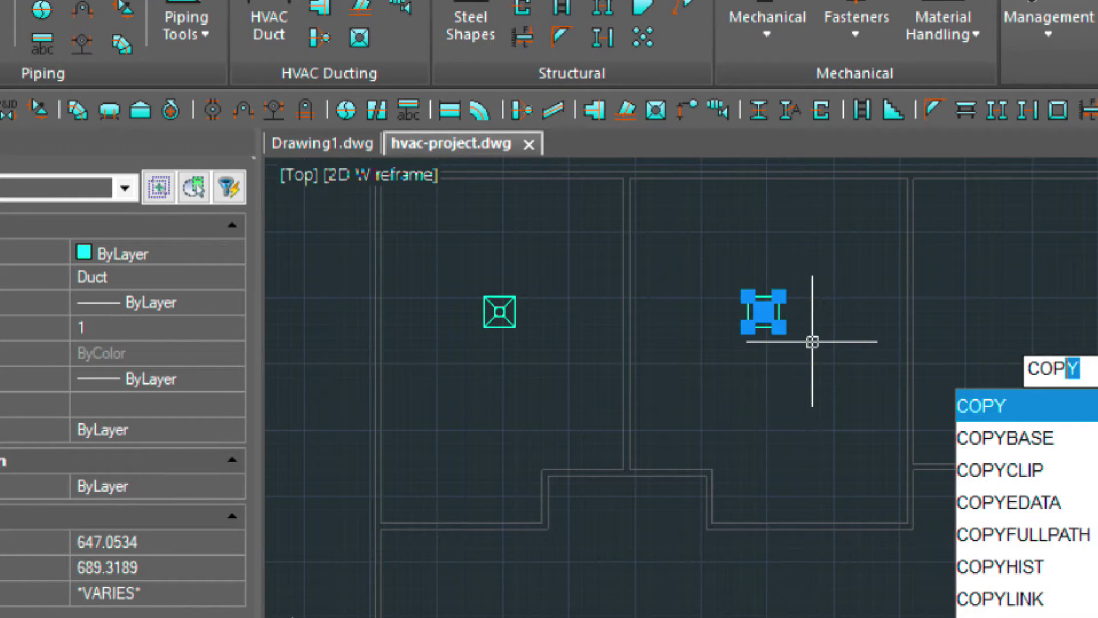
key("Return")
left_click(789, 347)
key("Escape")
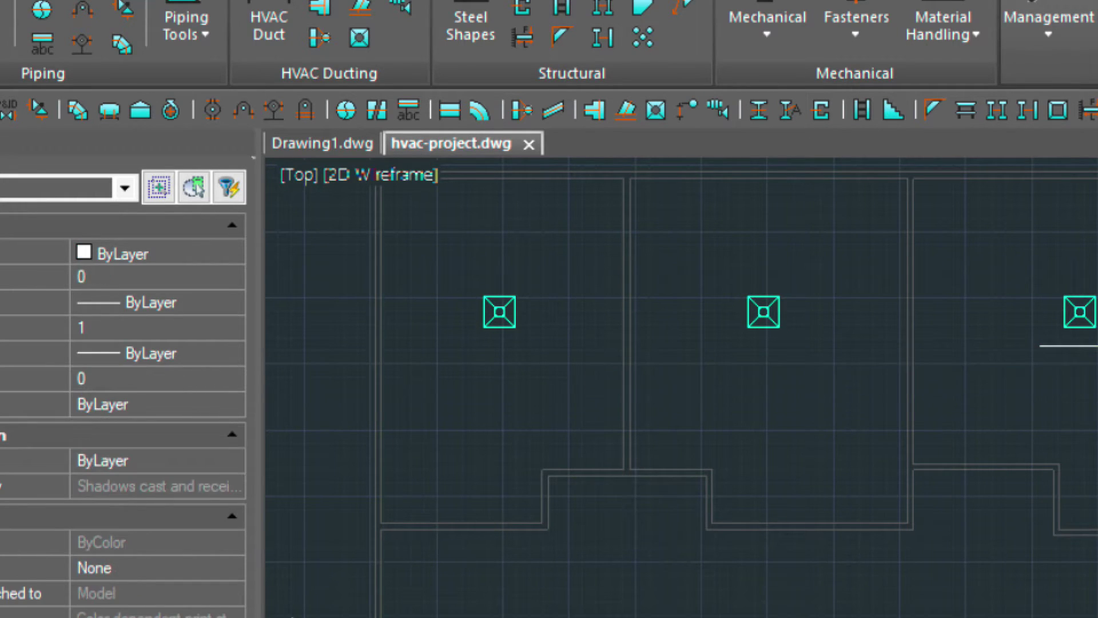
Step: Insert a duct-size 14 diffuser in the lower-right area and close the diffuser utility
left_click(657, 109)
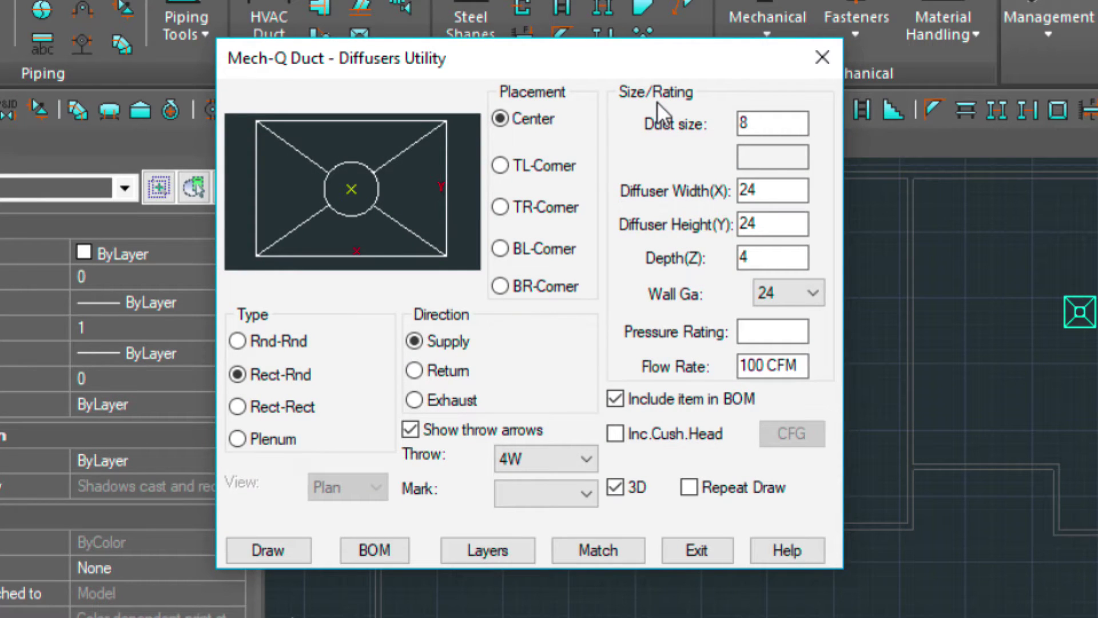
left_click(760, 125)
type("14")
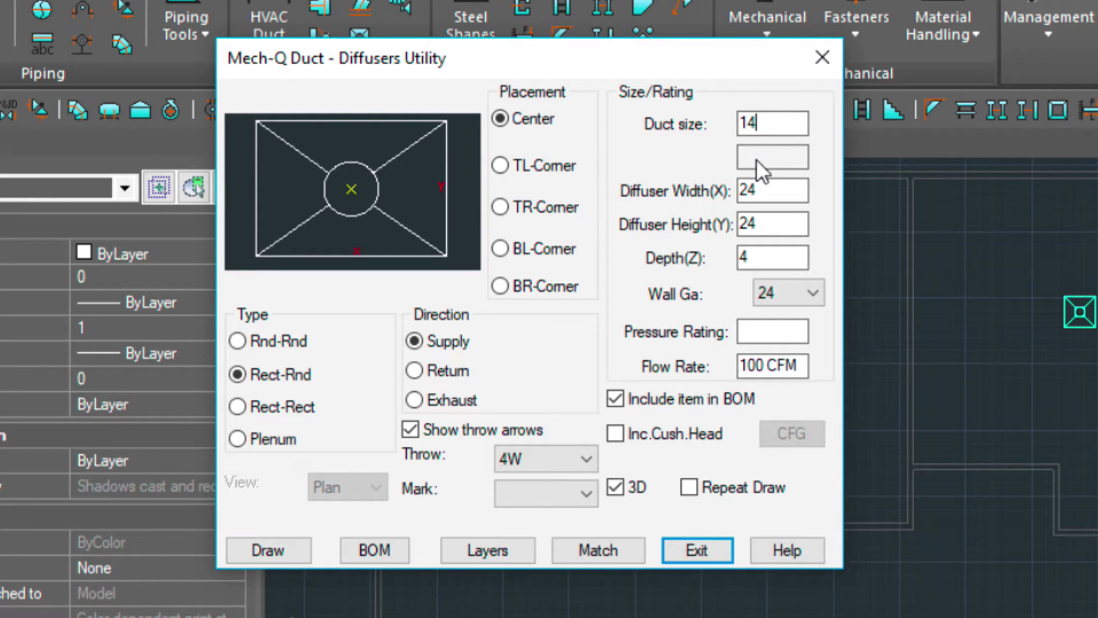
left_click(268, 550)
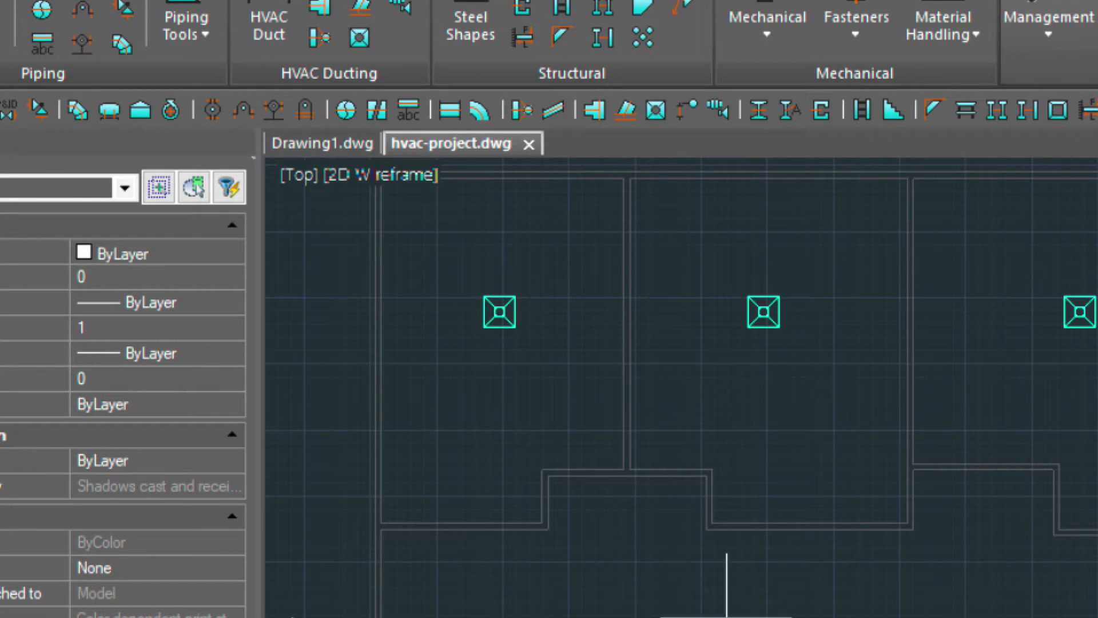
left_click(987, 559)
key("Return")
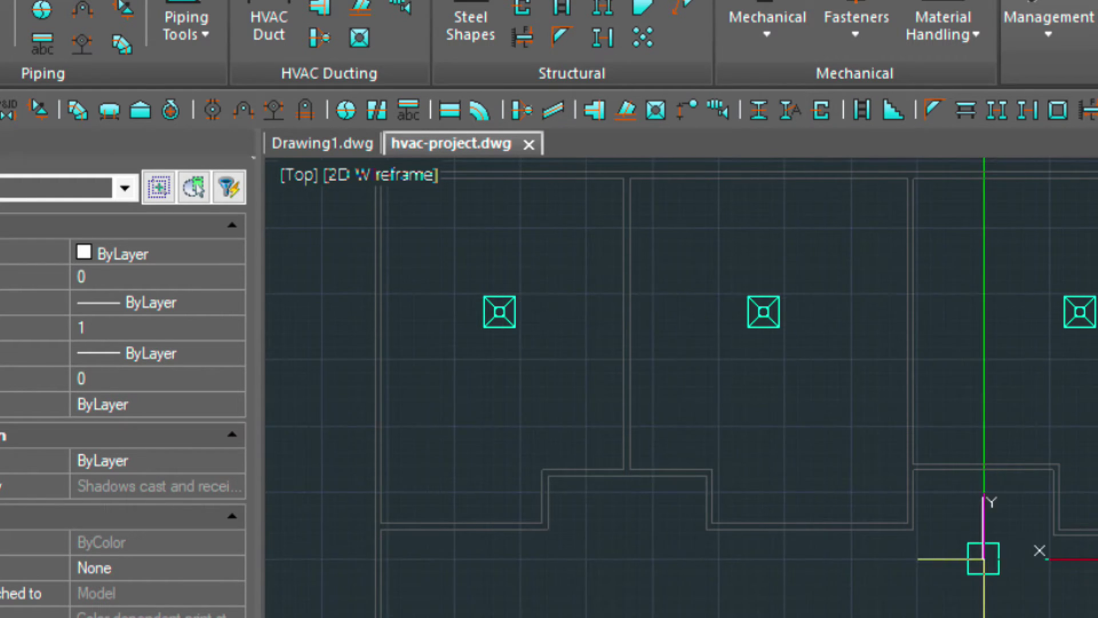
key("Return")
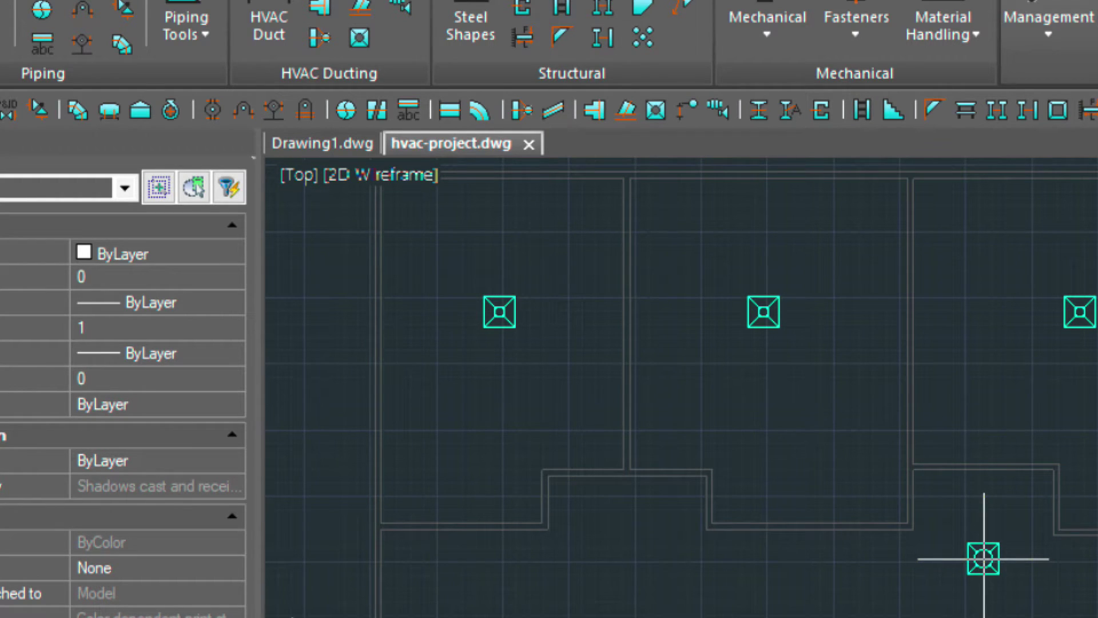
key("Return")
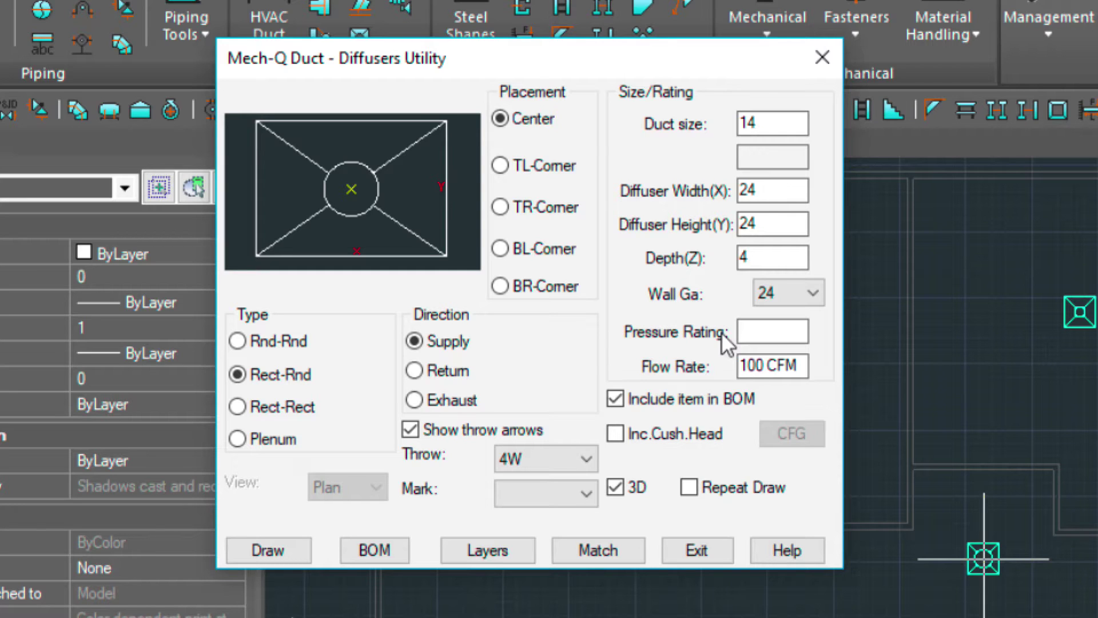
left_click(693, 549)
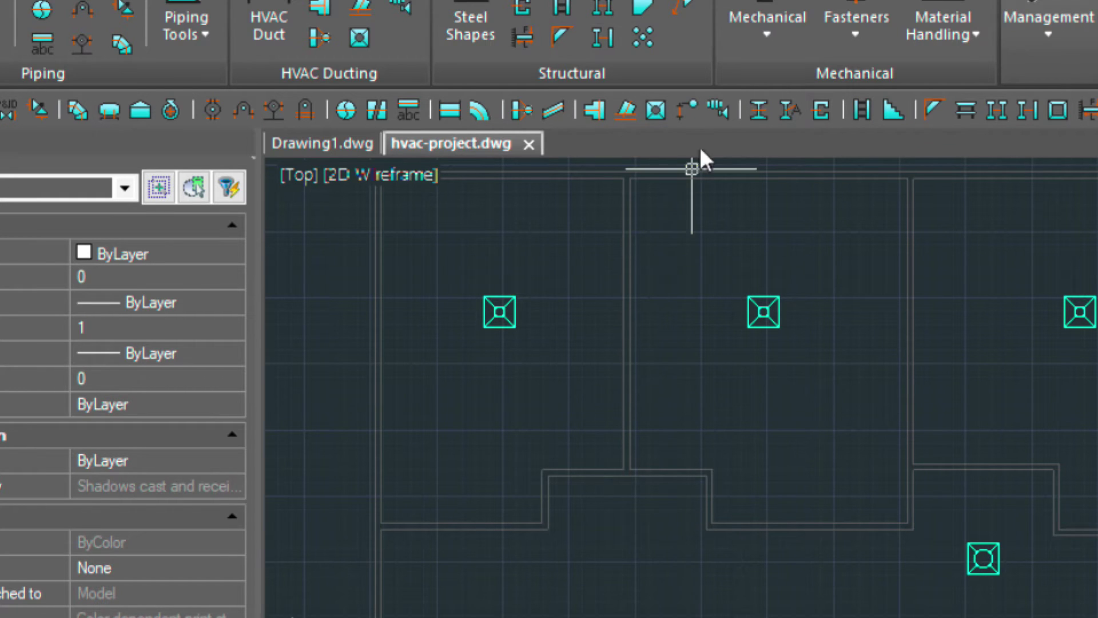
Step: Insert a 72 x 59.5, 34-high Air Handling Unit near the plan's right edge
left_click(719, 109)
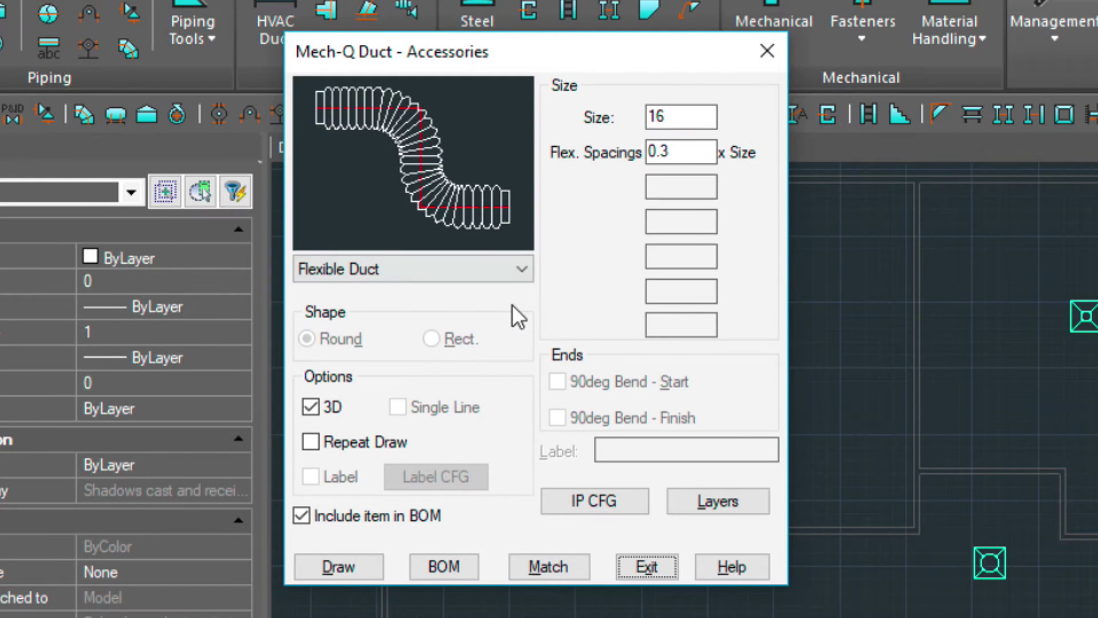
left_click(515, 264)
left_click(417, 449)
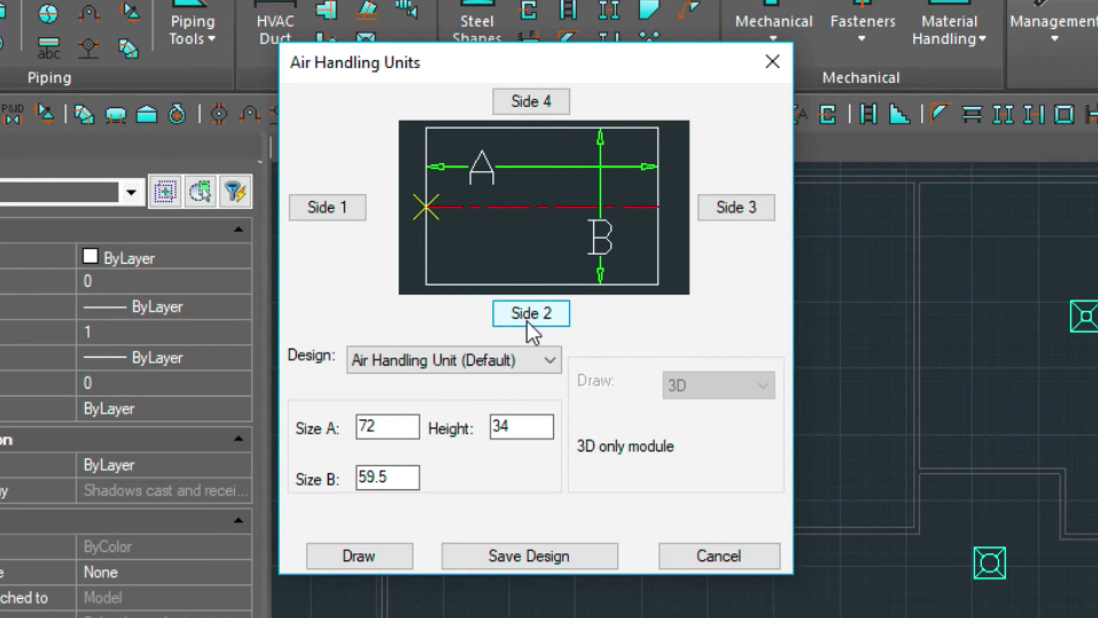
left_click(382, 563)
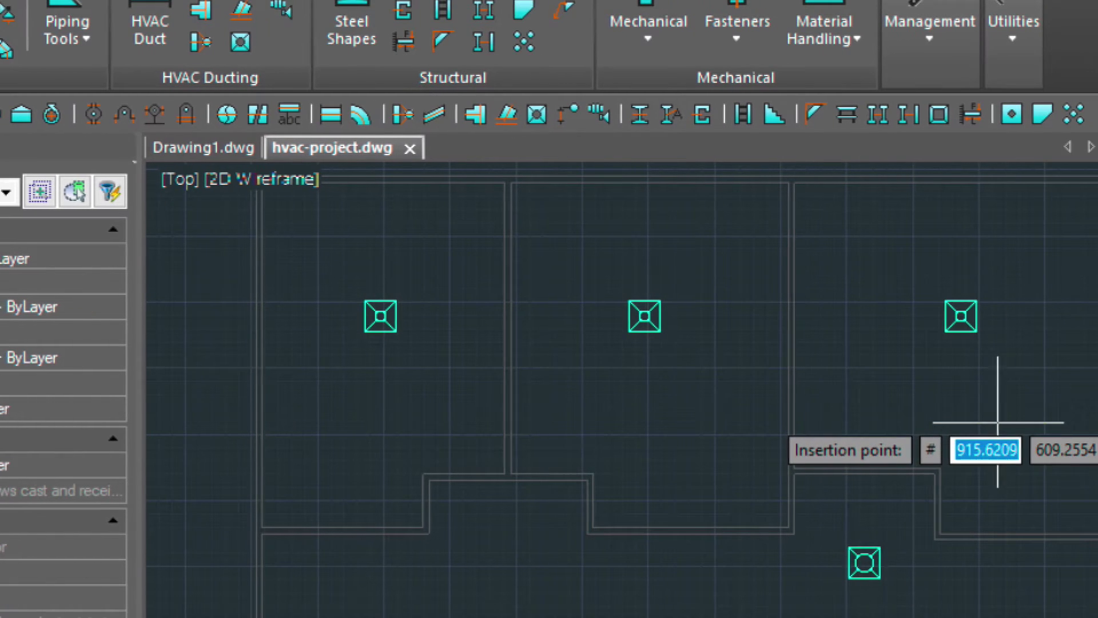
left_click(997, 422)
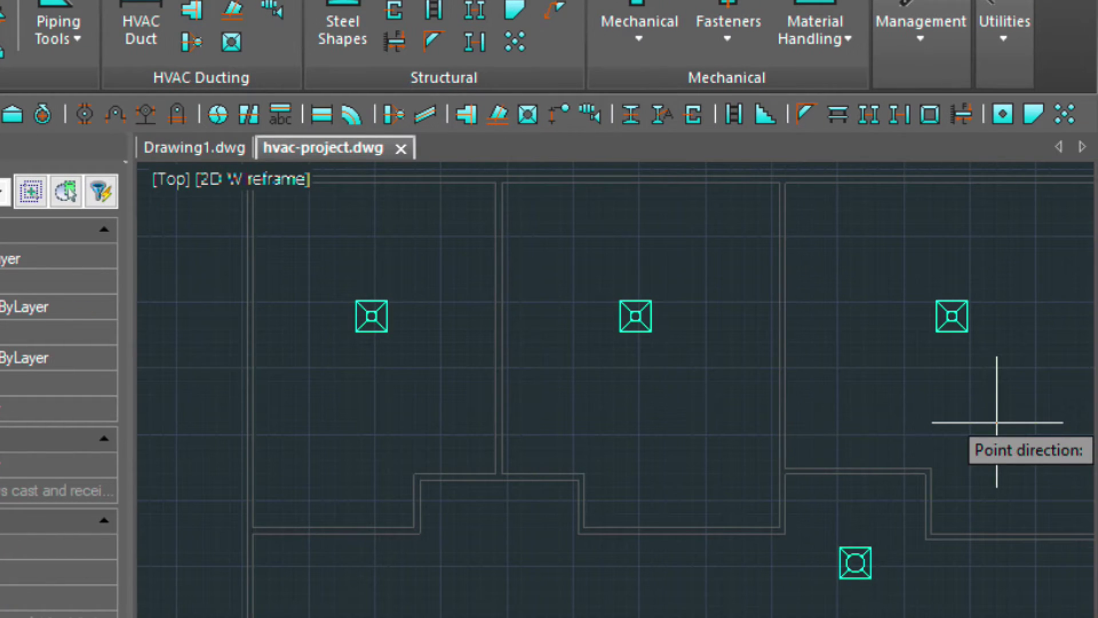
left_click(1049, 436)
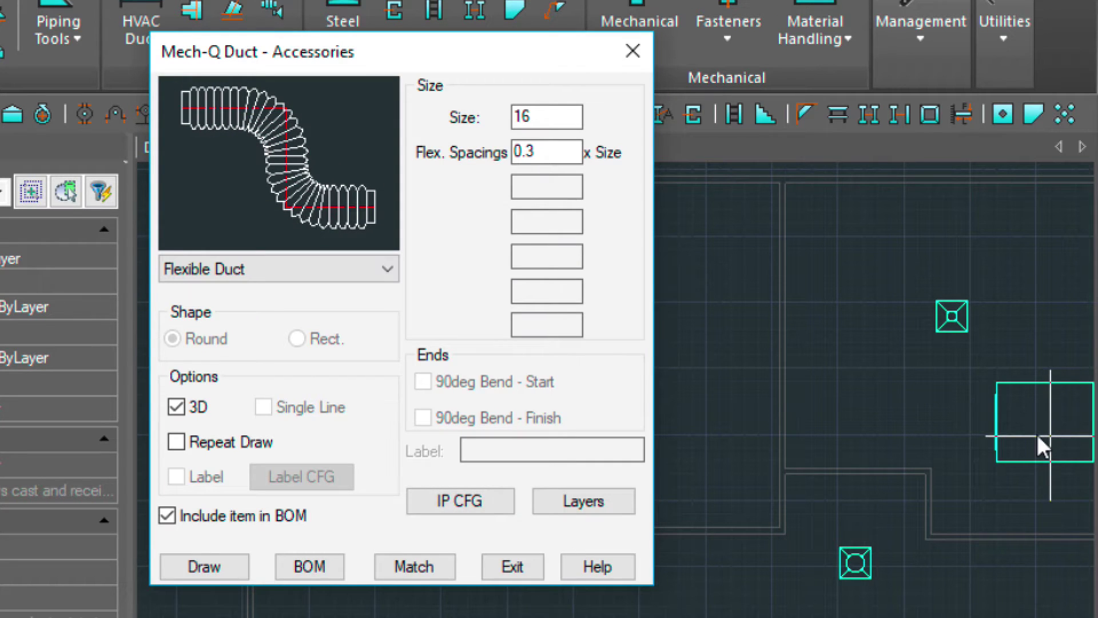
left_click(513, 567)
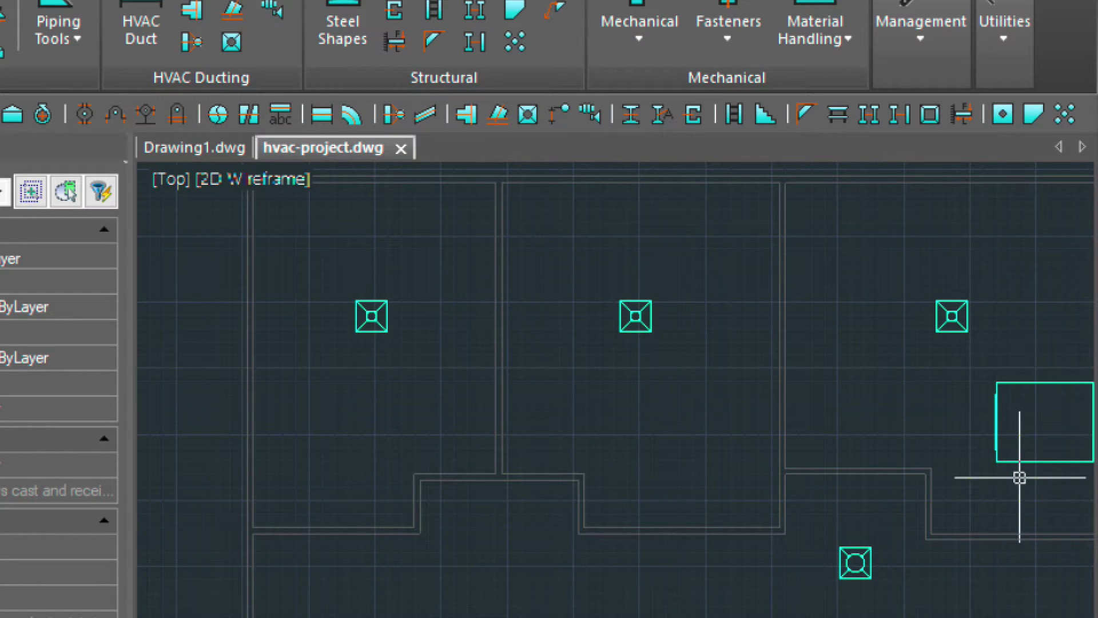
Step: Move the air handling unit rectangle slightly left into the right room
middle_click_drag(980, 380, 722, 363)
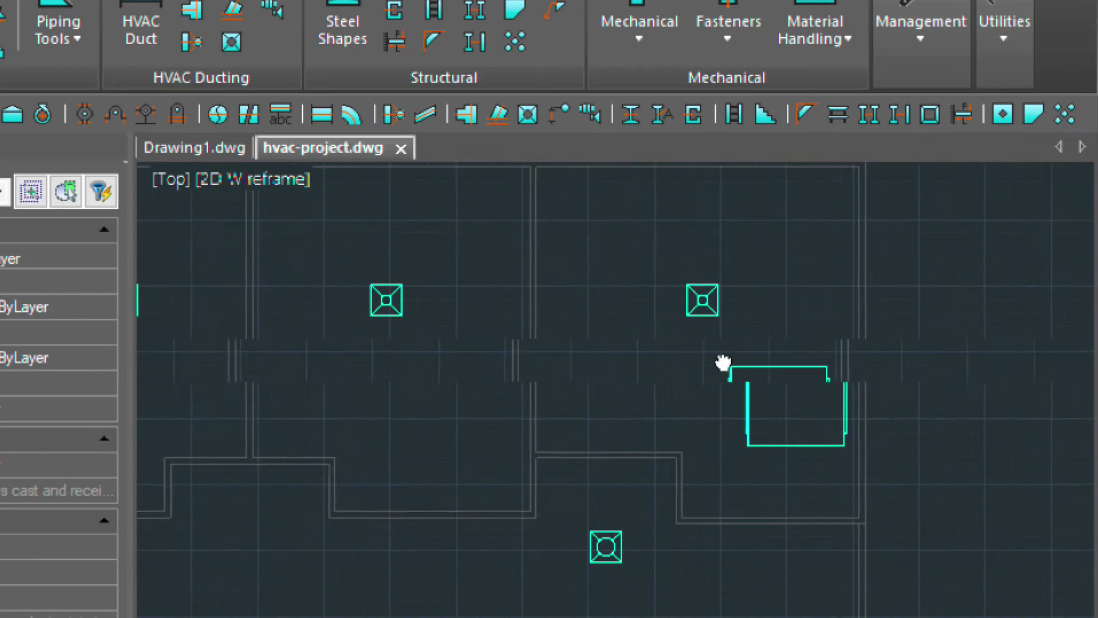
left_click(727, 350)
left_click(869, 466)
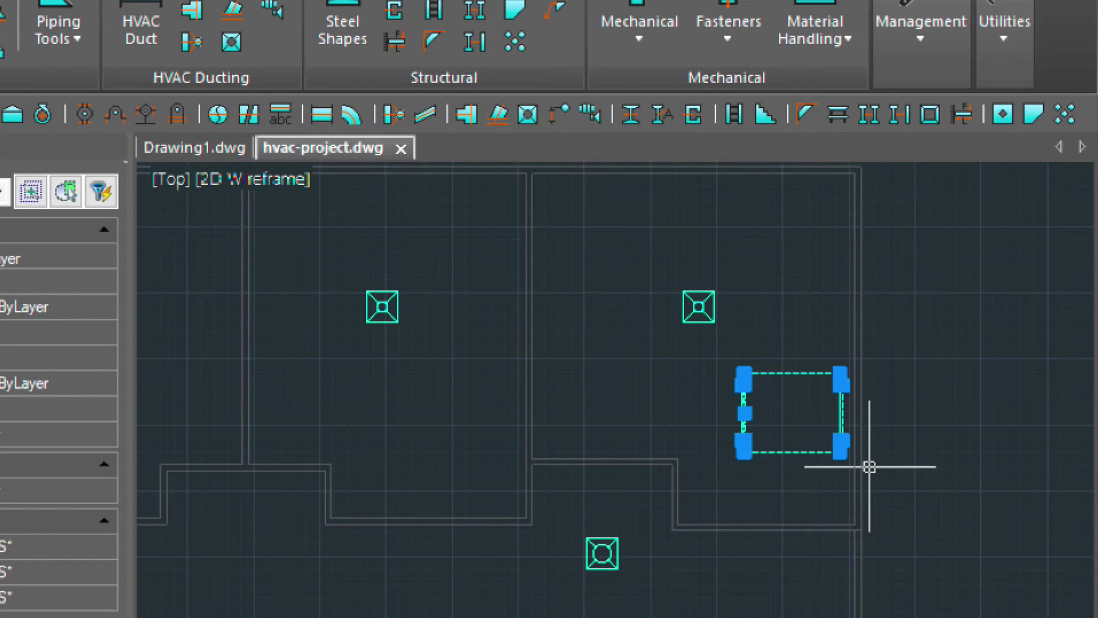
type("M")
key("Return")
left_click(869, 466)
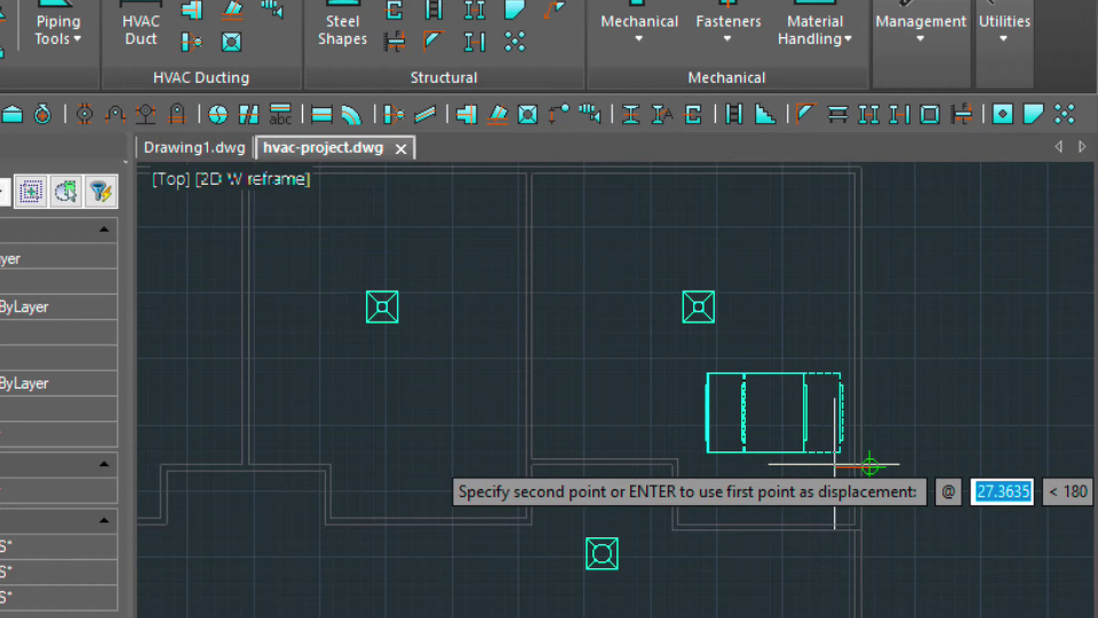
left_click(837, 464)
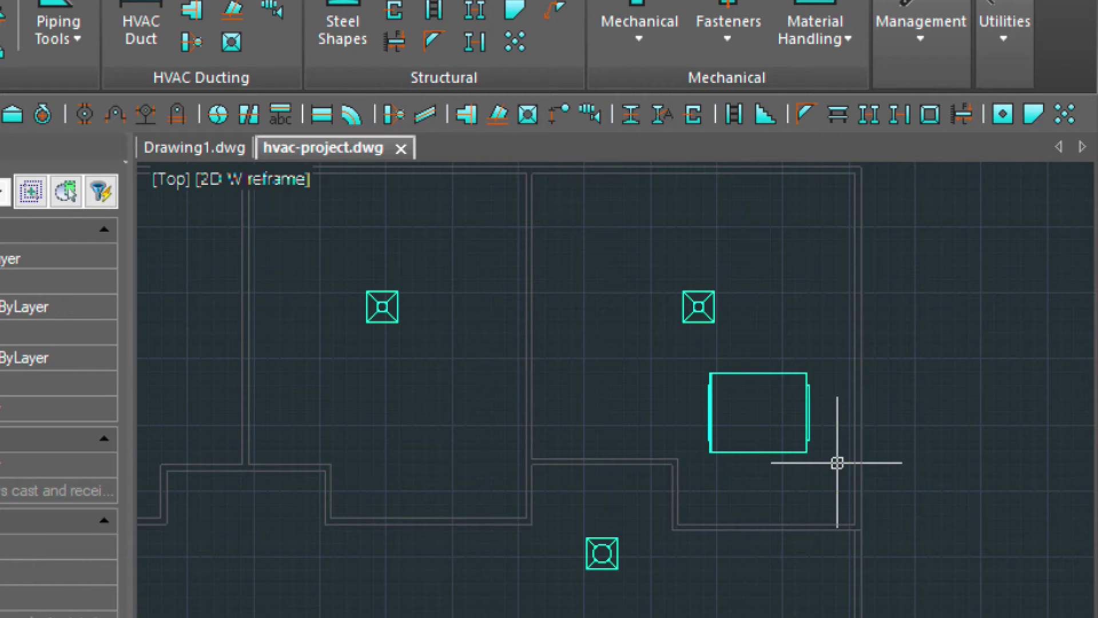
left_click(430, 2)
Step: Switch to SW Isometric view centred on the unit and bring up Entity Snap Settings
left_click(515, 85)
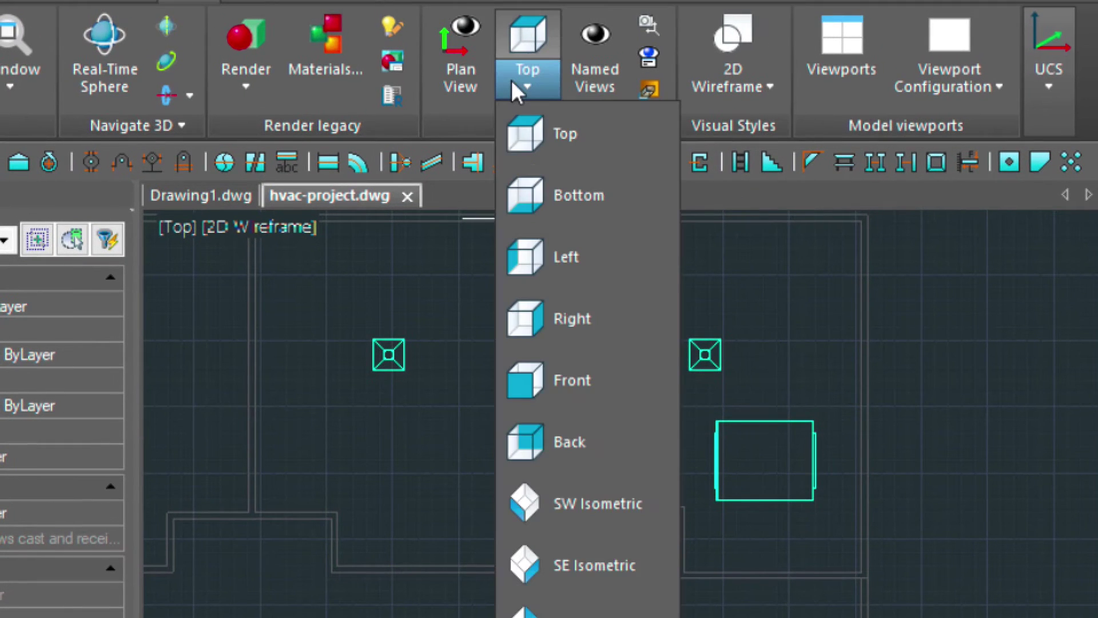
left_click(573, 503)
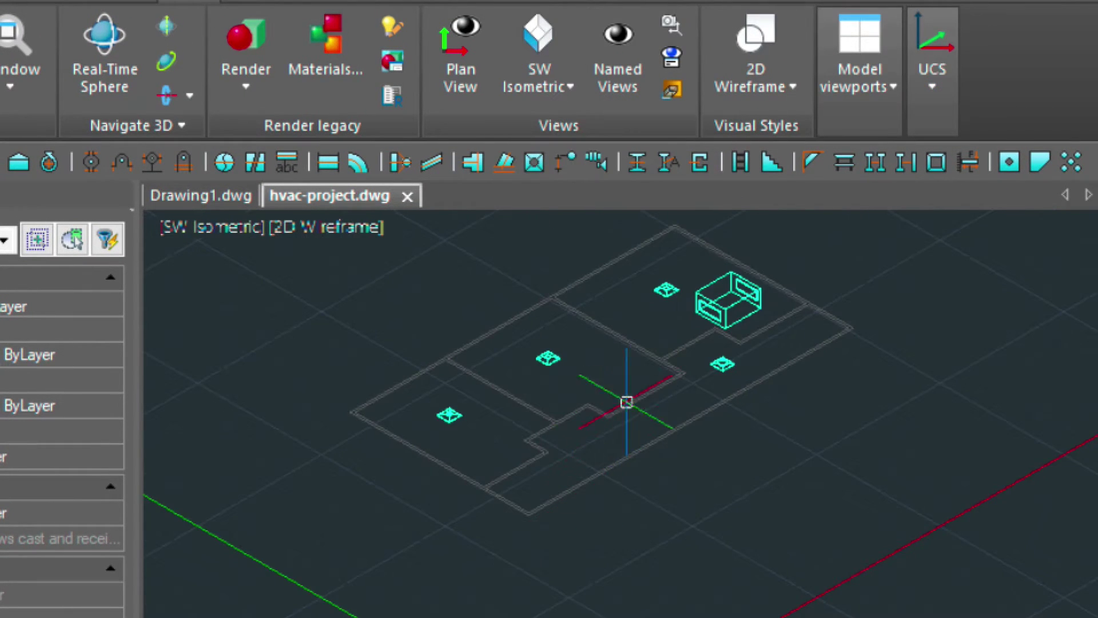
middle_click_drag(627, 400, 524, 499)
scroll(558, 467, "up", 4)
scroll(558, 467, "up", 2)
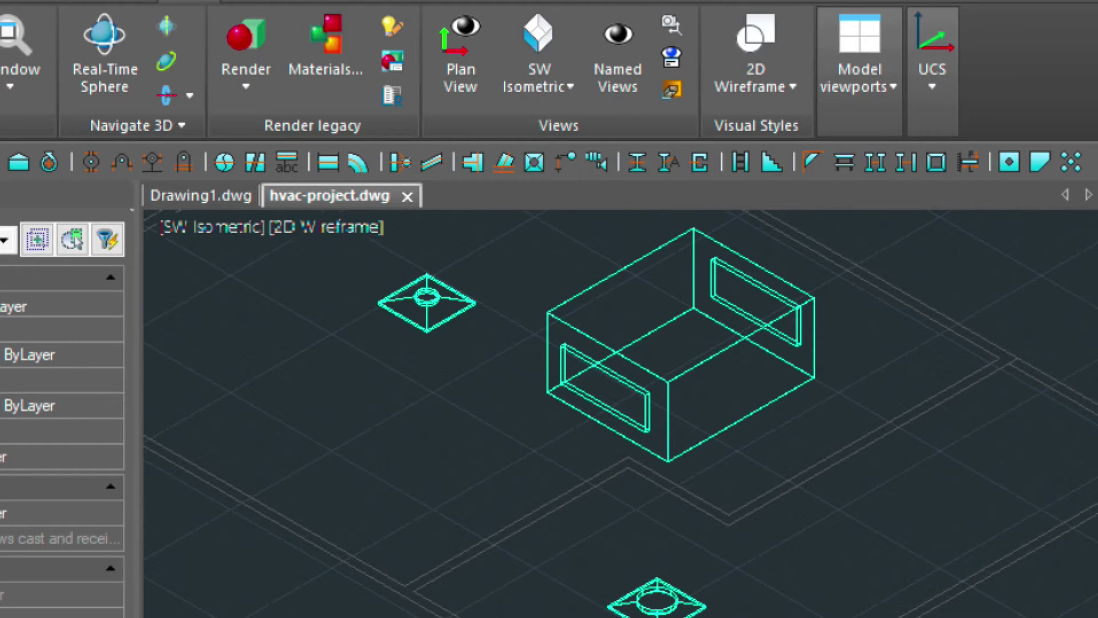
right_click(684, 344, "shift")
left_click(777, 614)
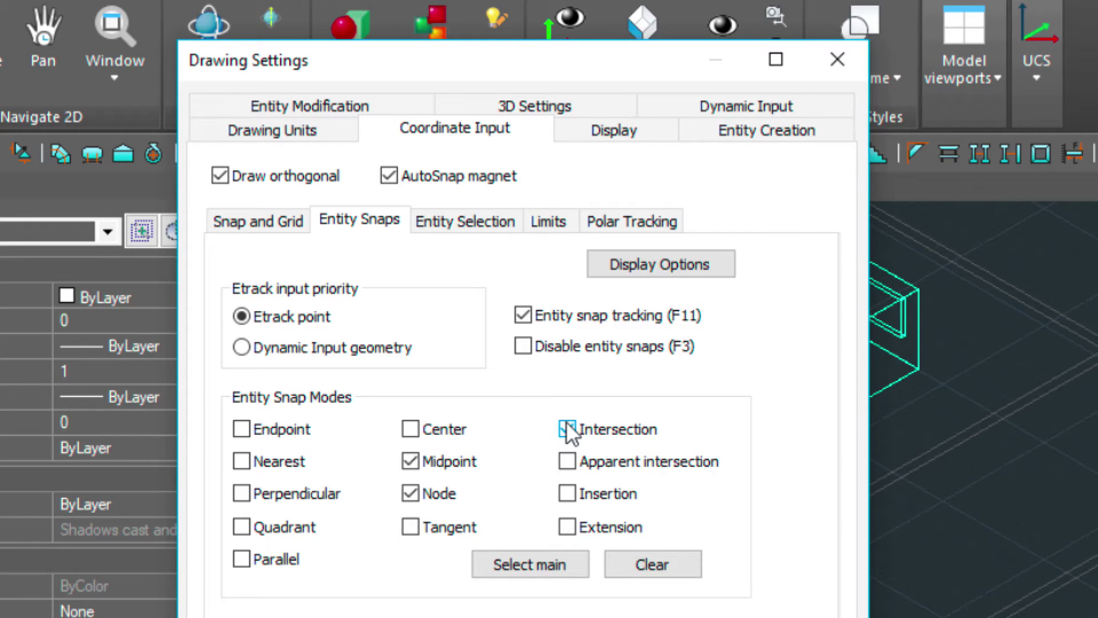
Step: Enable Endpoint snap alongside Midpoint, Node and Intersection snaps
left_click(243, 431)
Step: Draw a corner-to-corner diagonal line across the first AHU opening
key("Return")
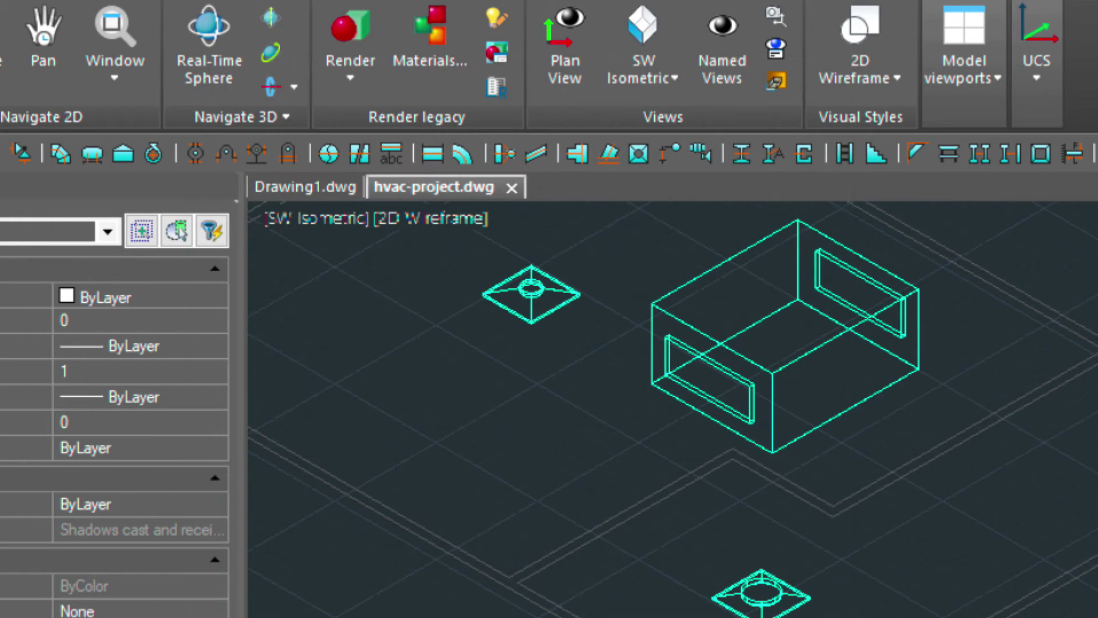
scroll(643, 504, "up", 4)
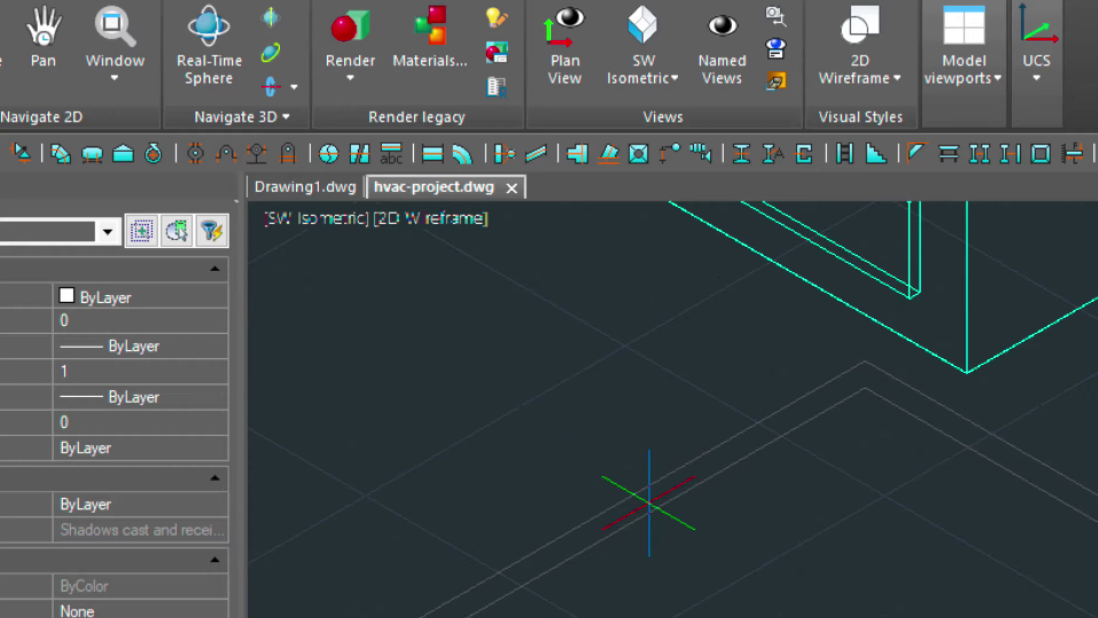
scroll(736, 399, "down", 2)
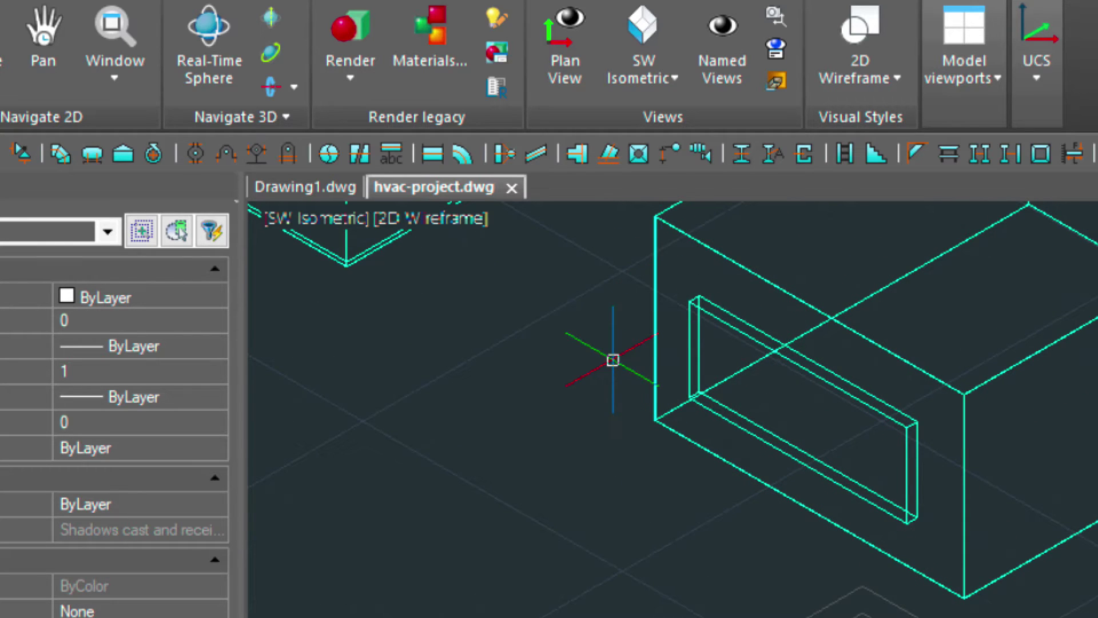
type("L")
key("Return")
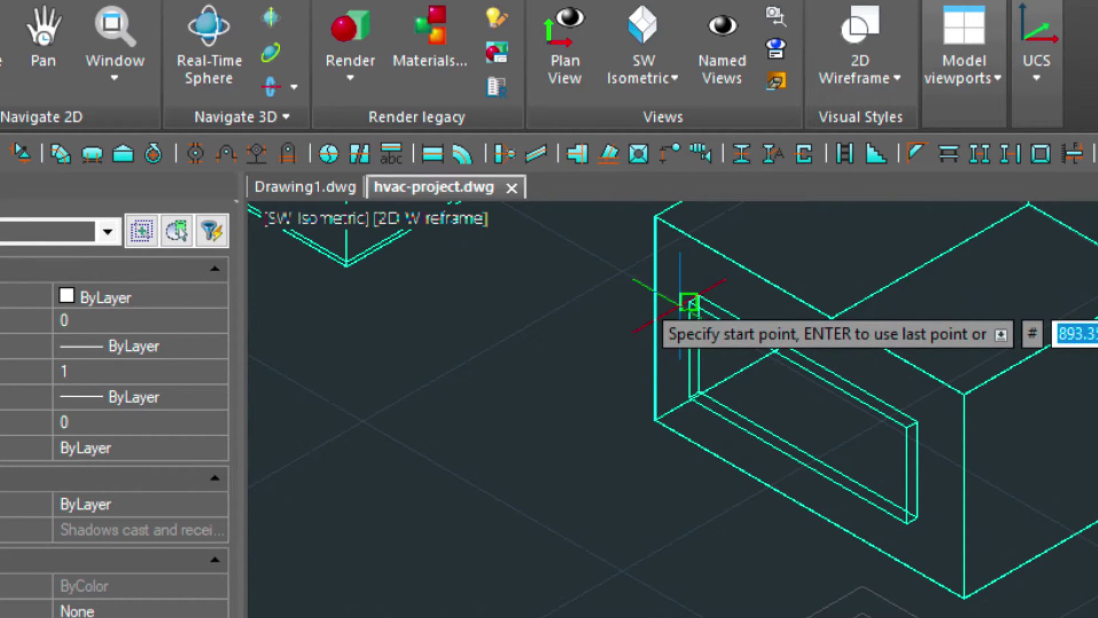
left_click(689, 302)
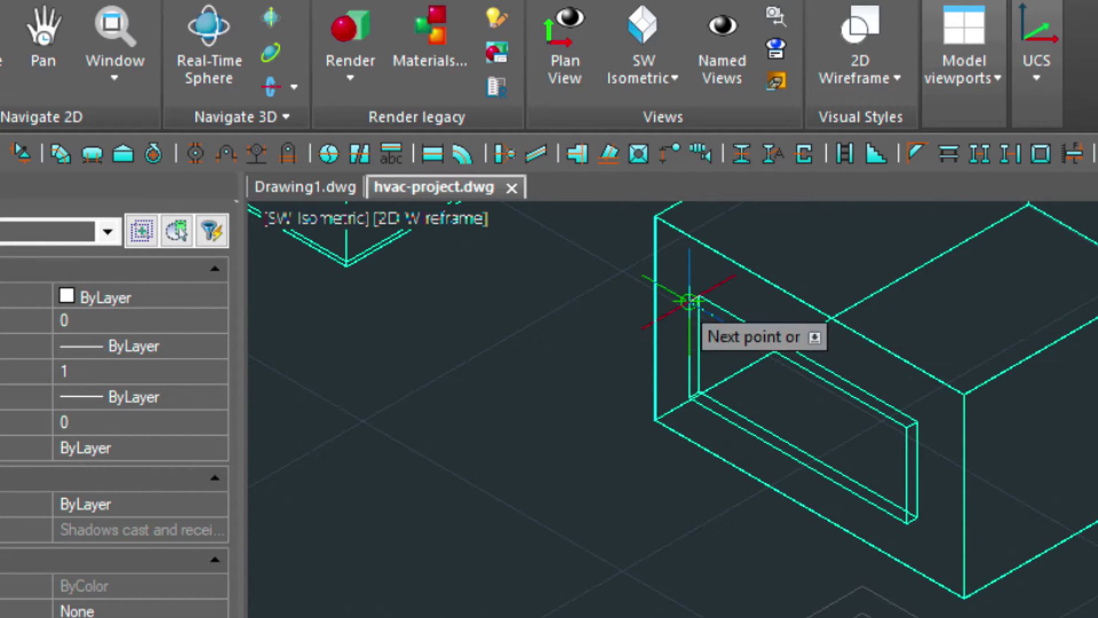
left_click(909, 520)
key("Return")
Step: Draw a matching diagonal line across the AHU's second opening
middle_click_drag(1030, 385, 807, 581)
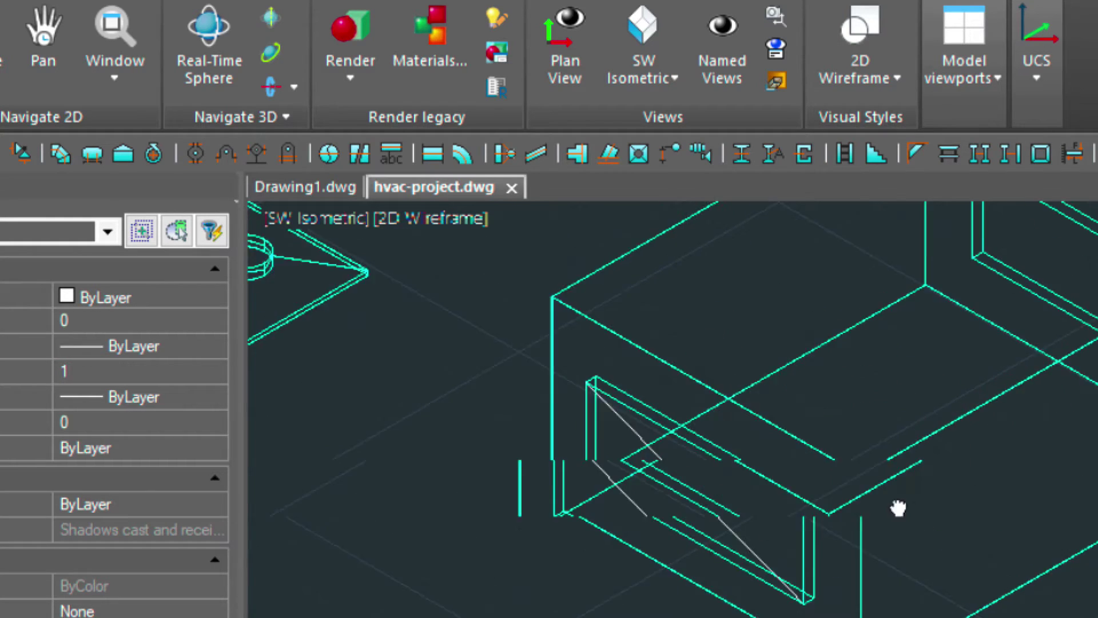
key("Return")
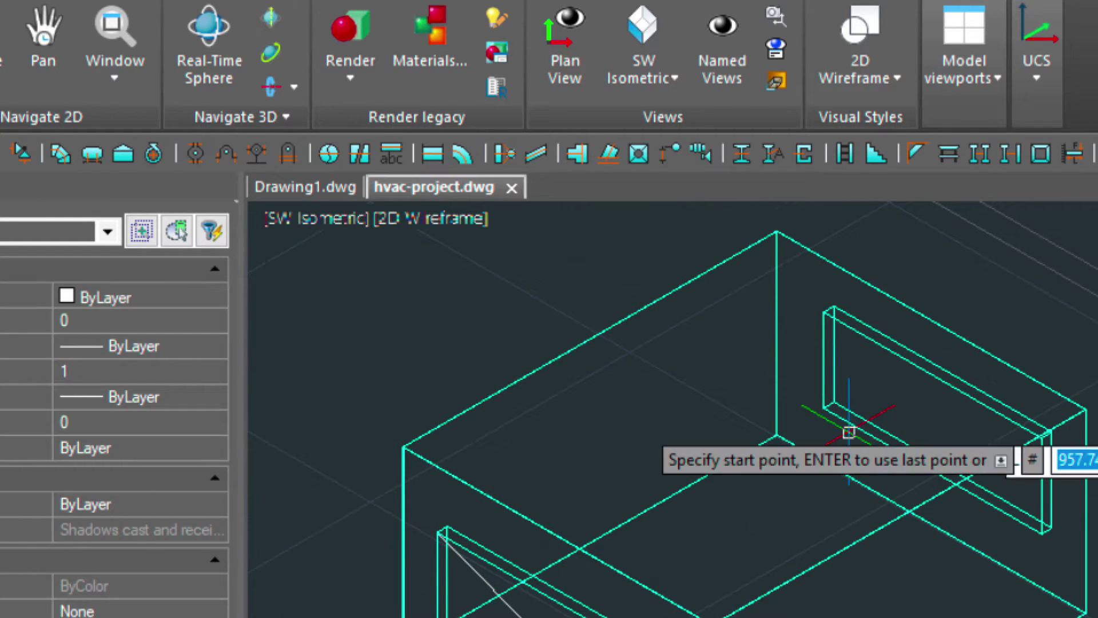
left_click(833, 306)
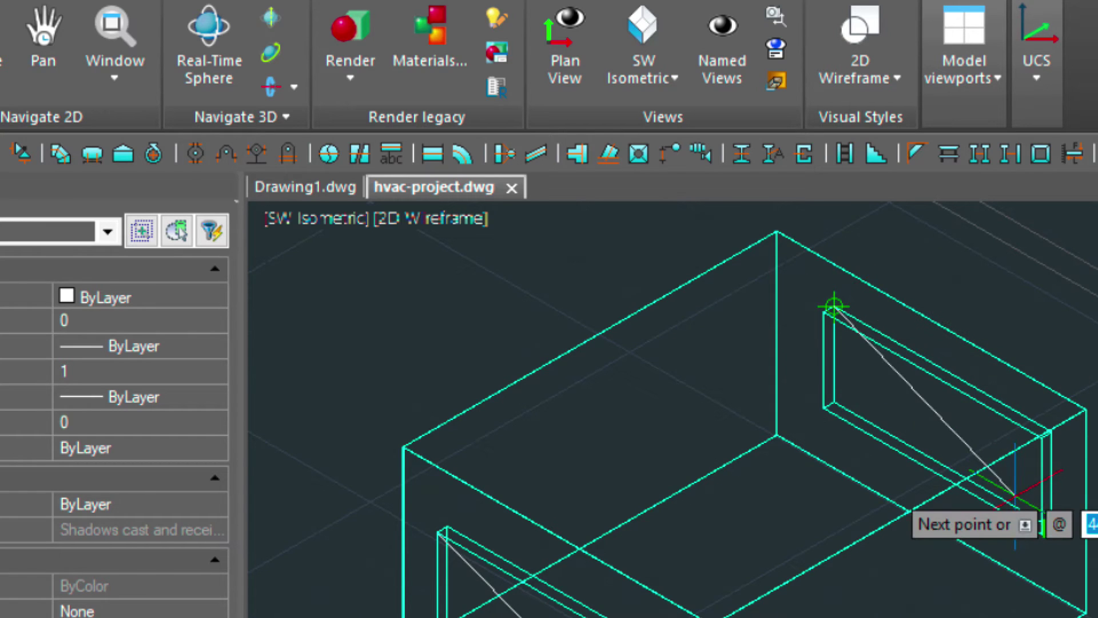
left_click(1048, 525)
key("Return")
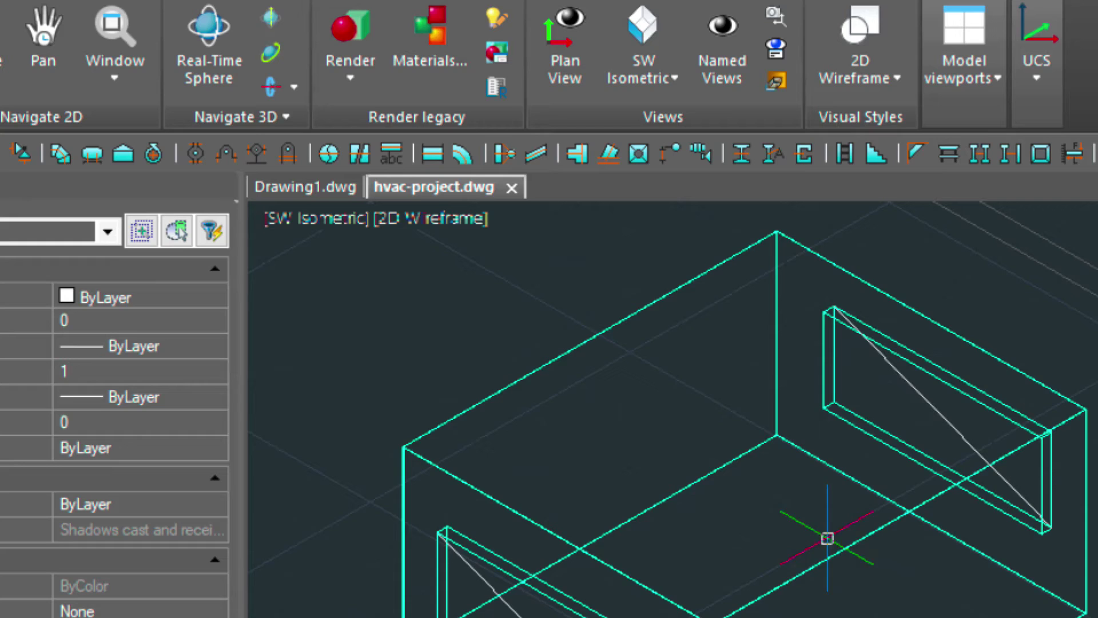
middle_click_drag(606, 559, 837, 302)
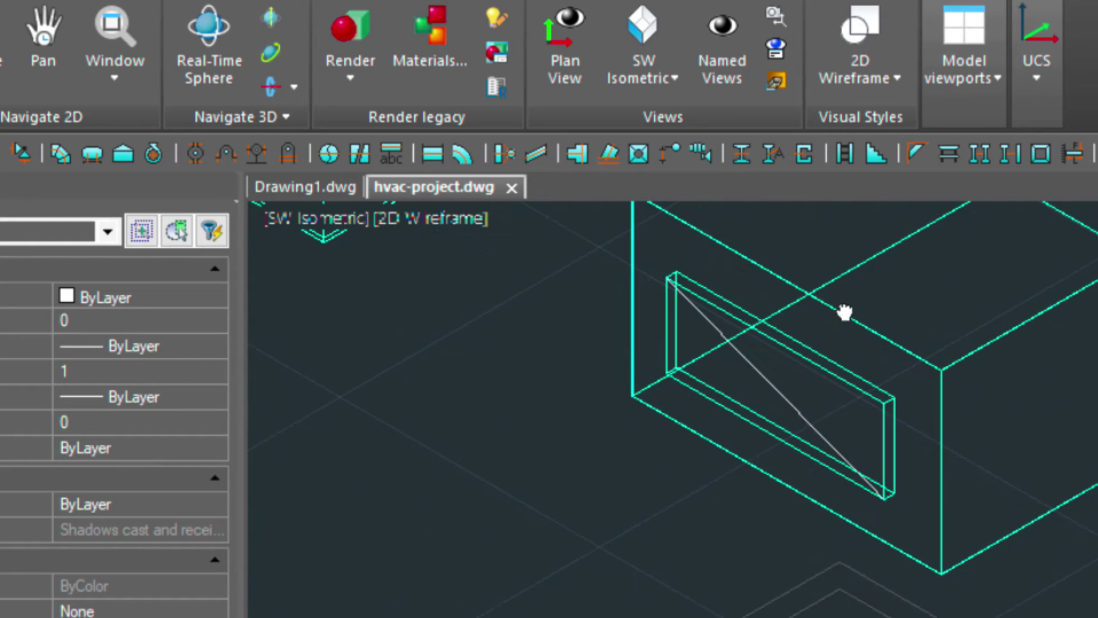
Step: Draw a 42 x 16 externally insulated rectangular duct from the first opening's midpoint
left_click(433, 154)
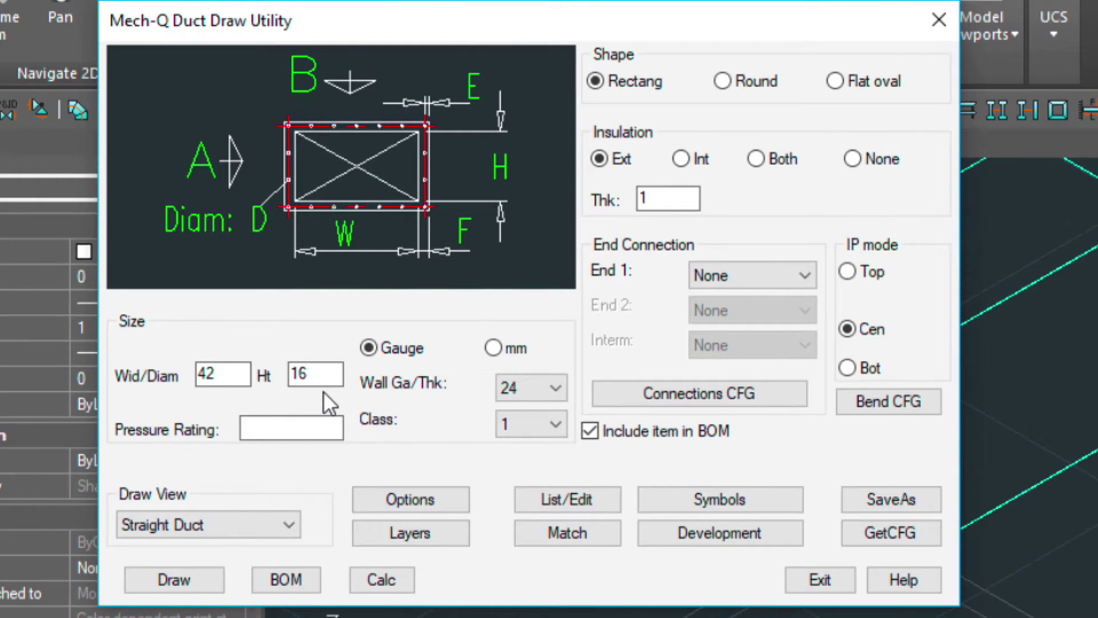
left_click(176, 581)
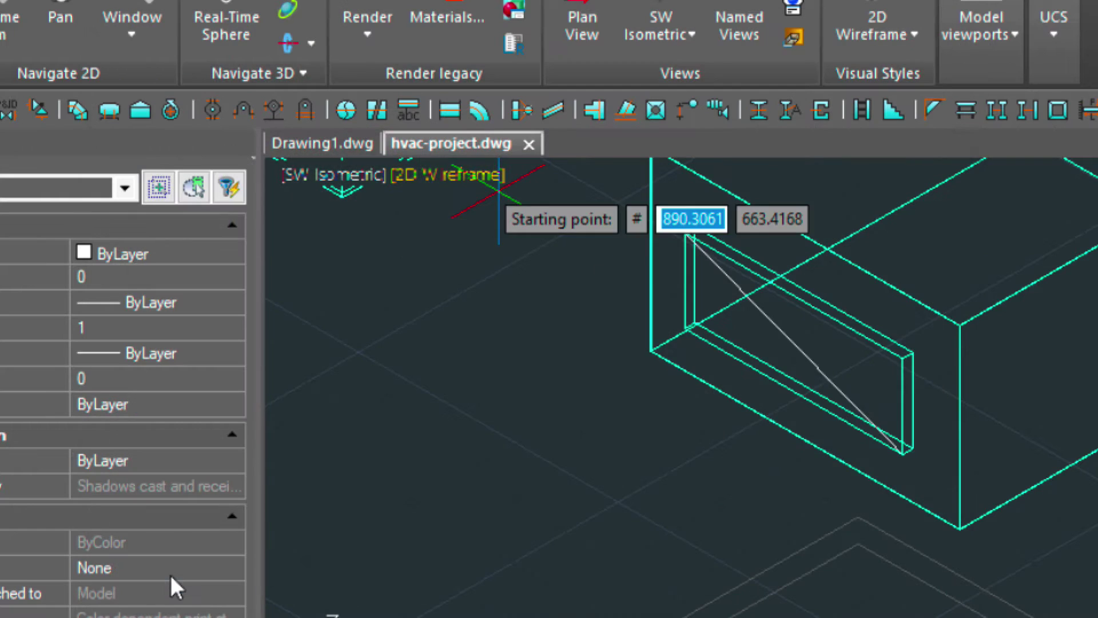
left_click(792, 345)
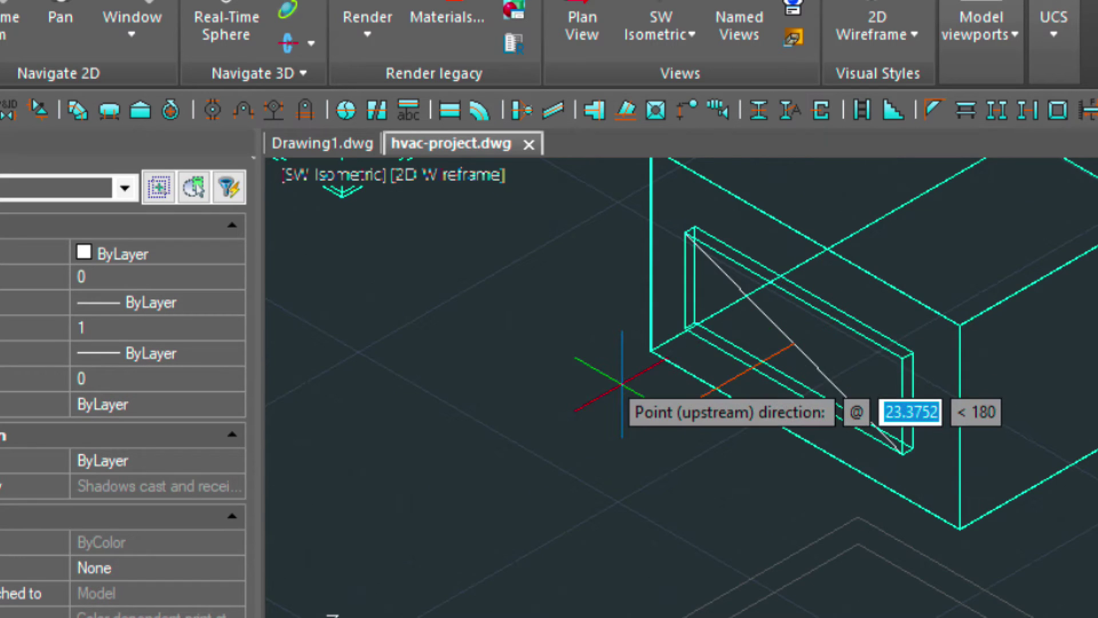
scroll(622, 382, "down", 5)
scroll(581, 399, "down", 2)
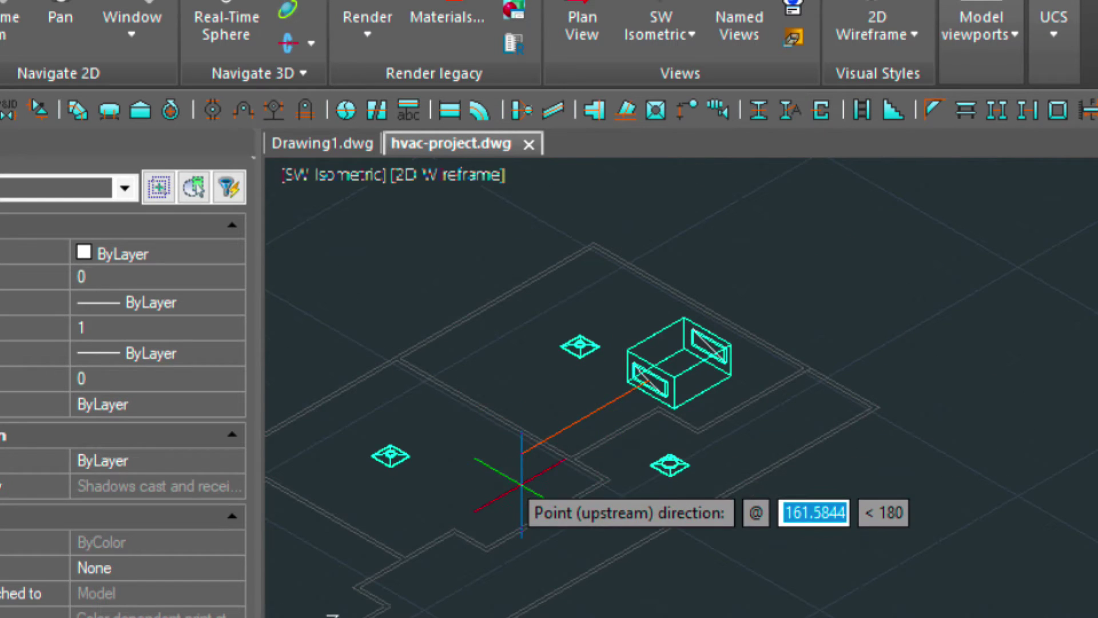
type("1")
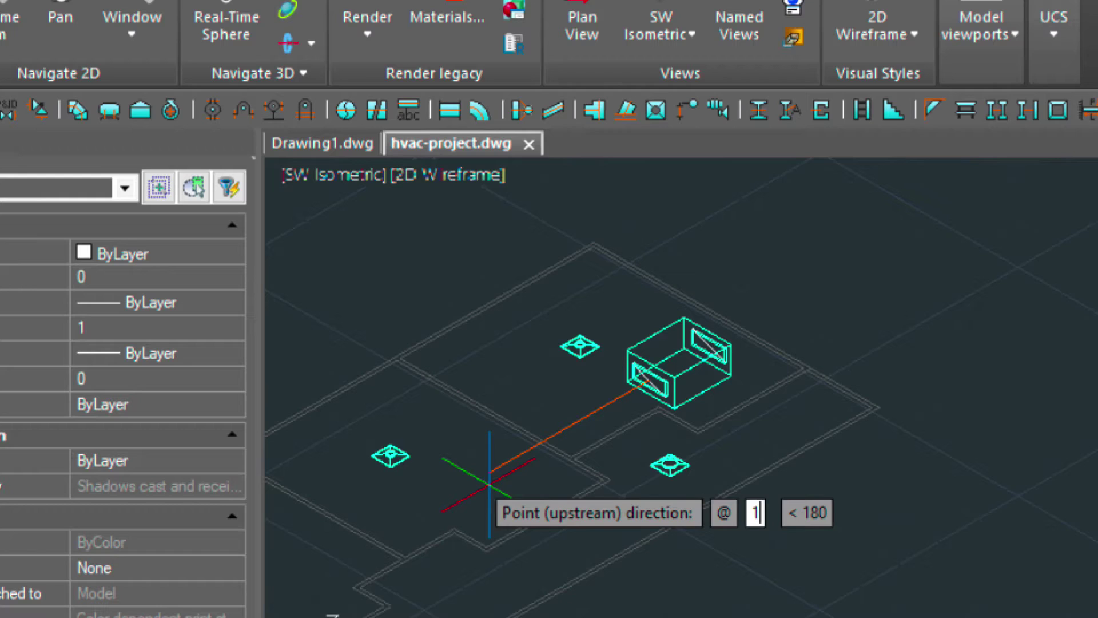
type("20")
key("Return")
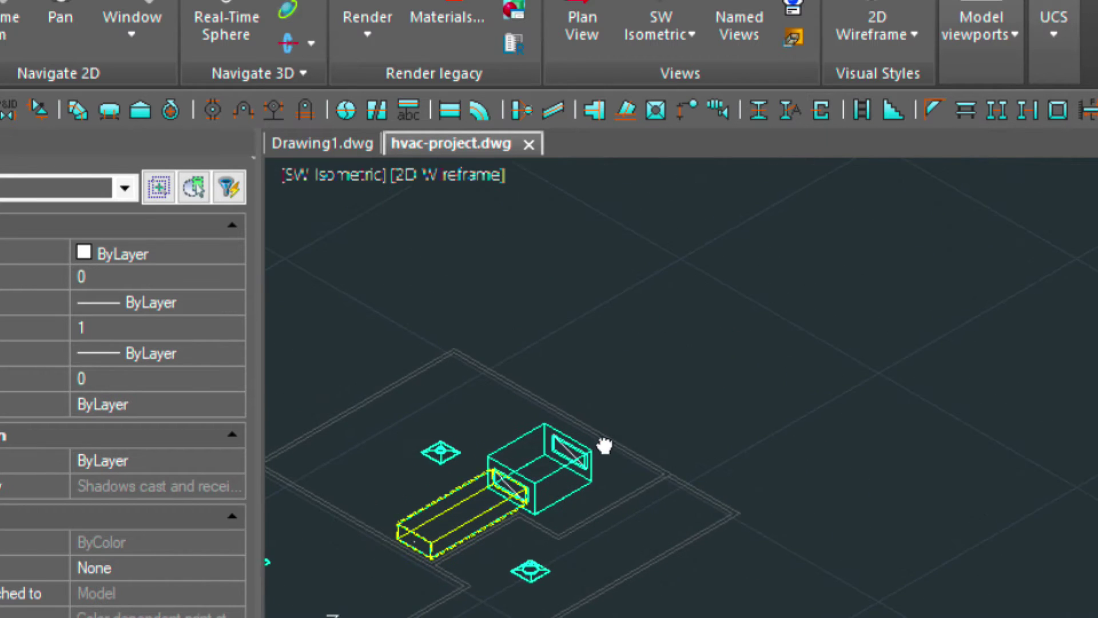
Step: Draw a second 42 x 16 rectangular duct from the other opening's centre
middle_click_drag(741, 326, 584, 448)
scroll(585, 449, "up", 4)
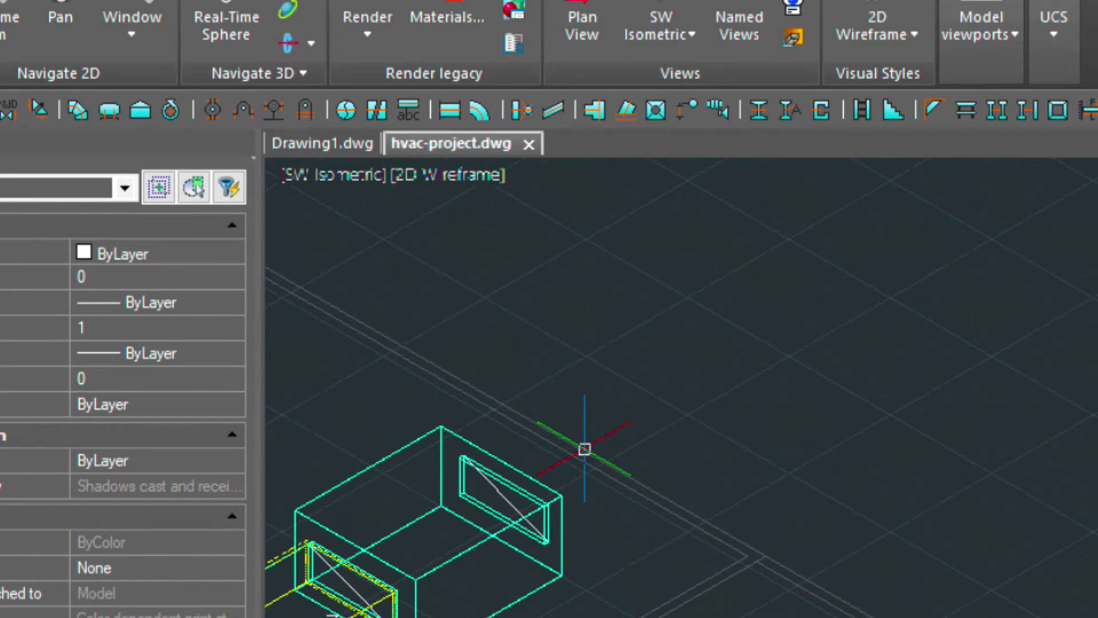
scroll(584, 449, "up", 2)
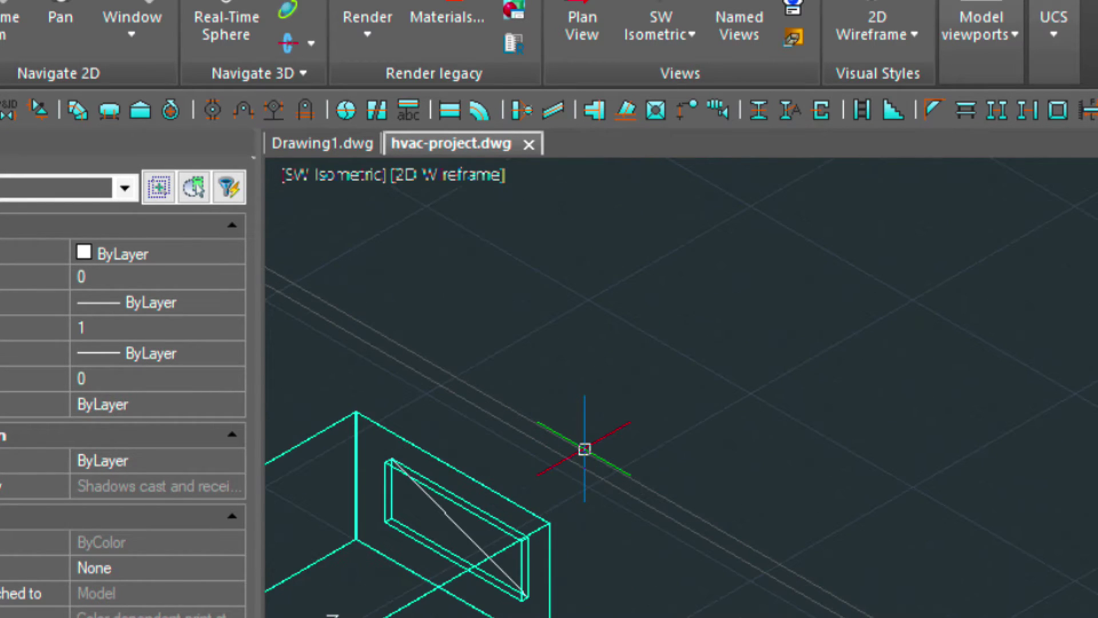
left_click(447, 504)
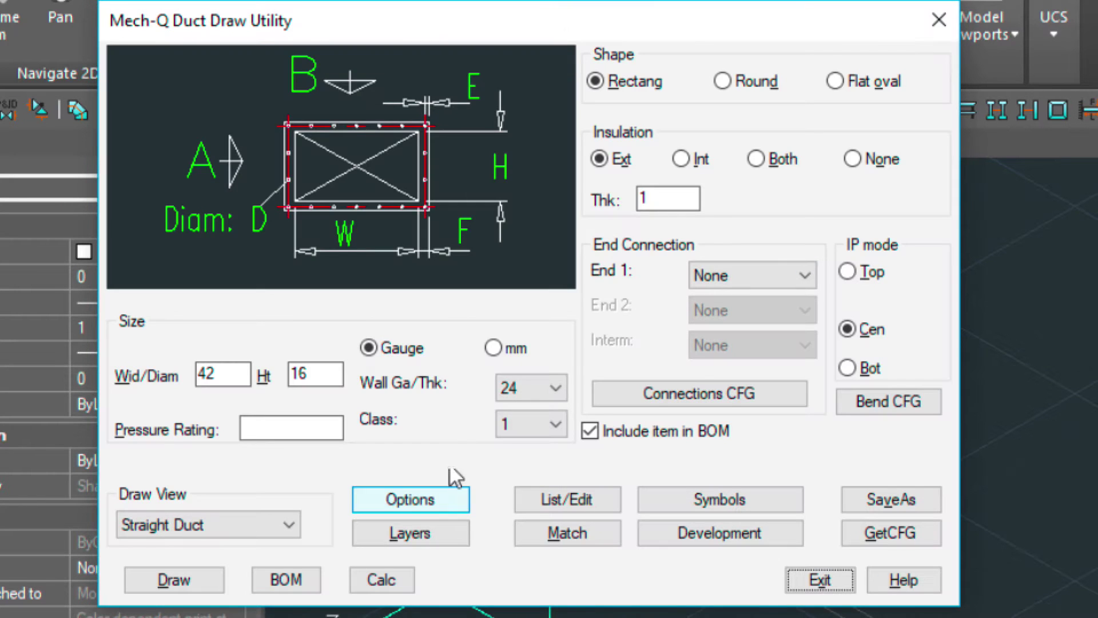
left_click(205, 568)
left_click(460, 522)
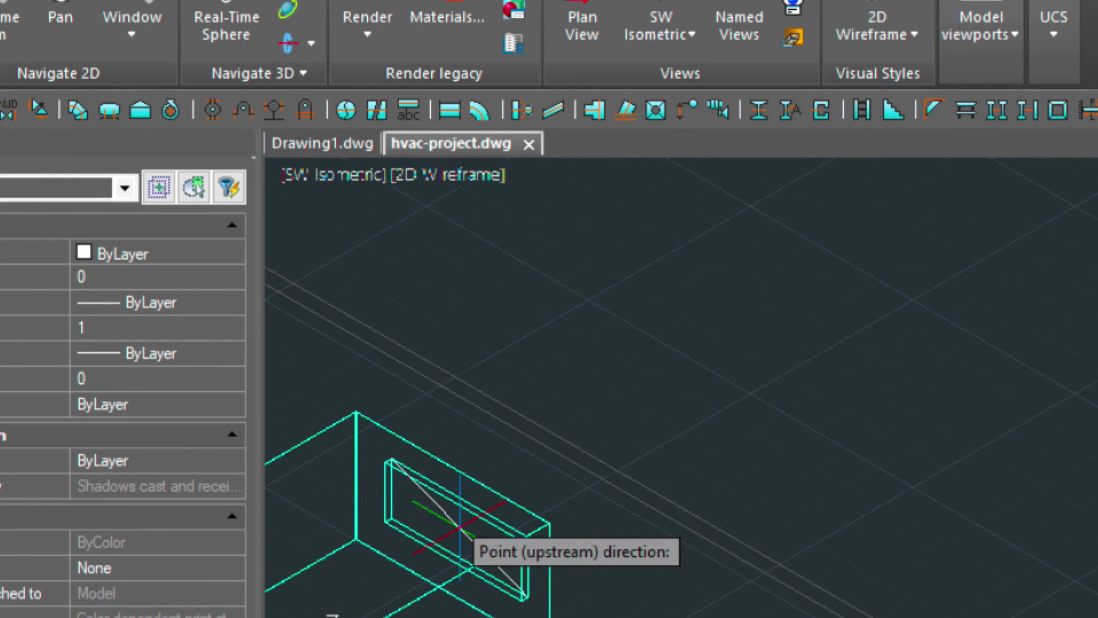
type("2")
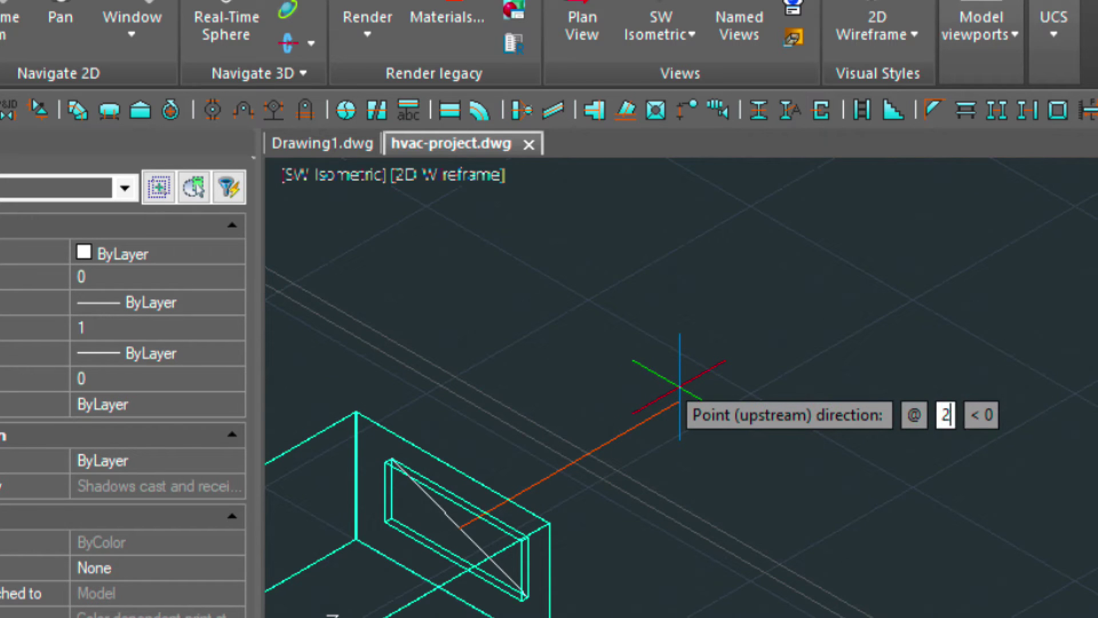
type("'")
key("Return")
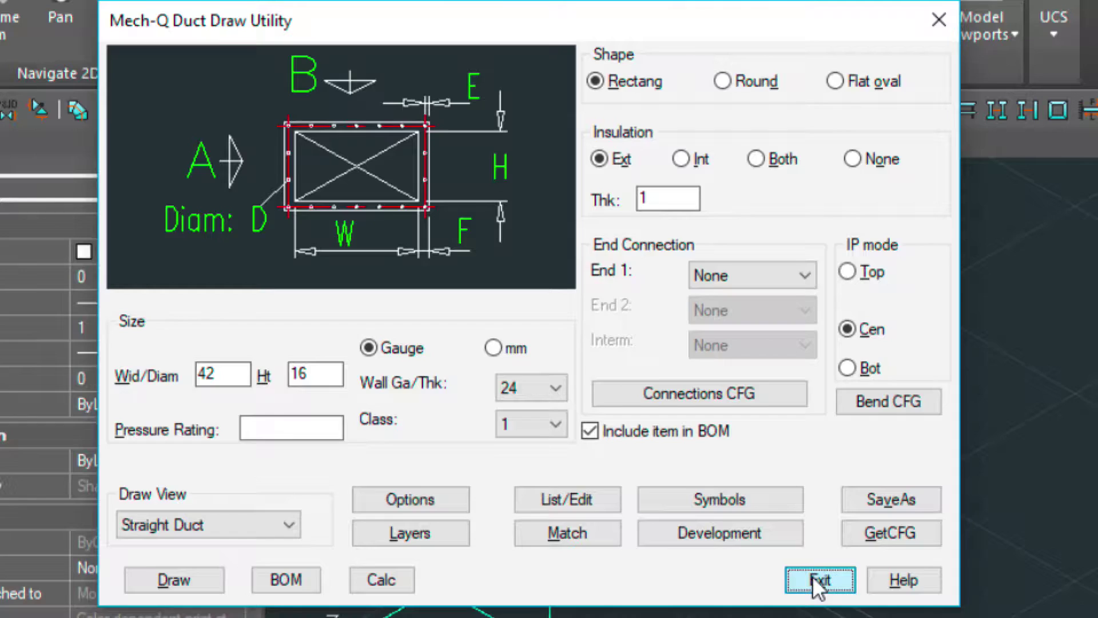
left_click(816, 580)
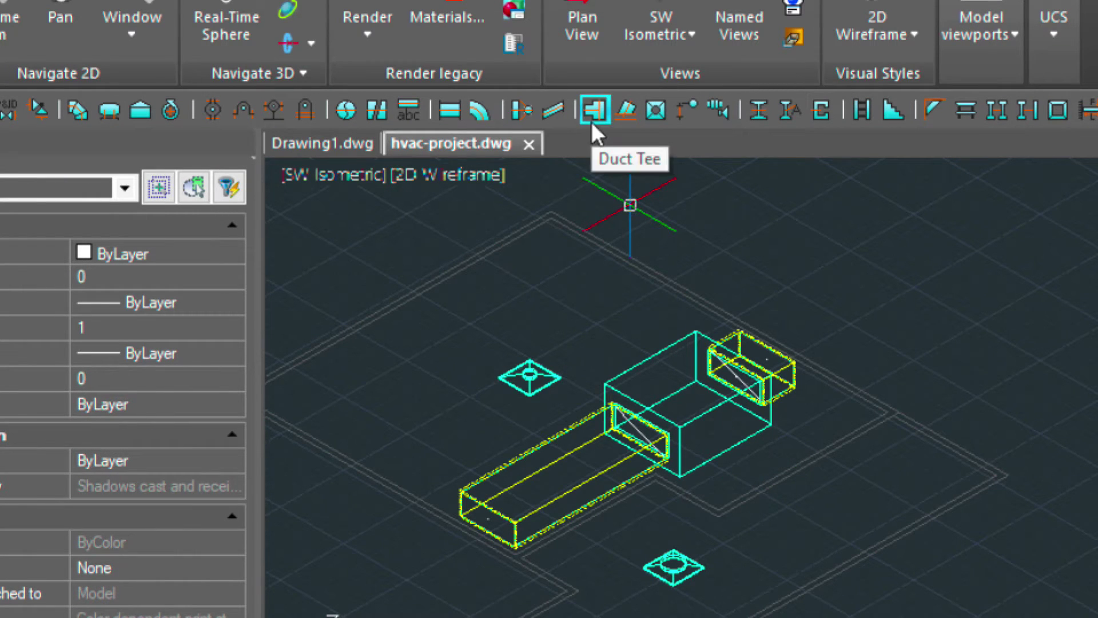
Step: Place a Rect-to-Rect transition with Size 2 of 30 at the long duct's far end, facing upstream
left_click(521, 109)
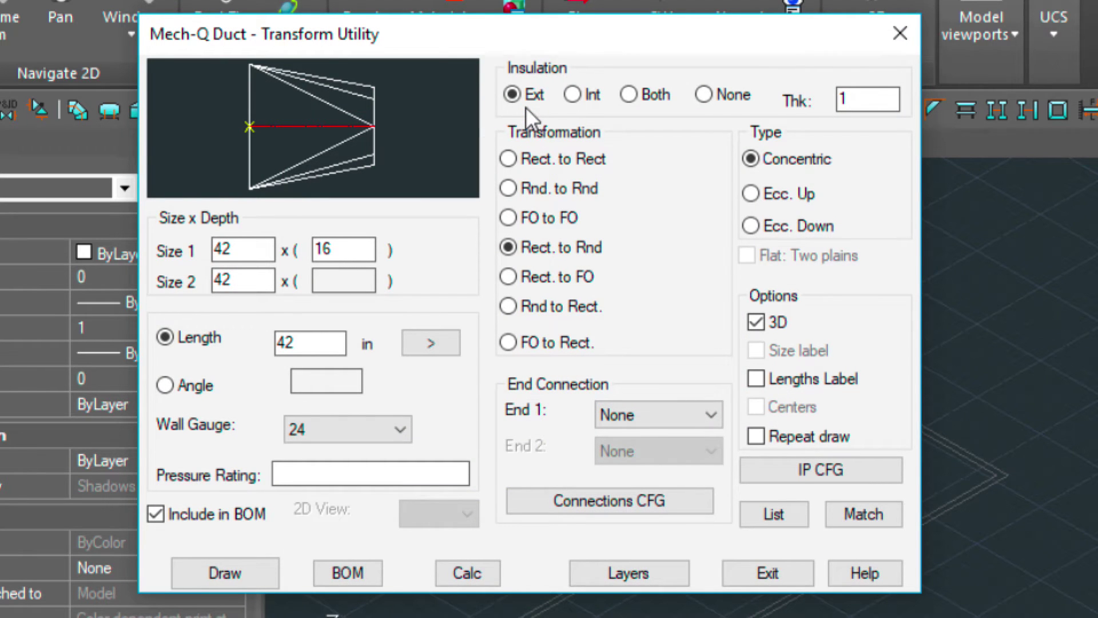
double_click(231, 279)
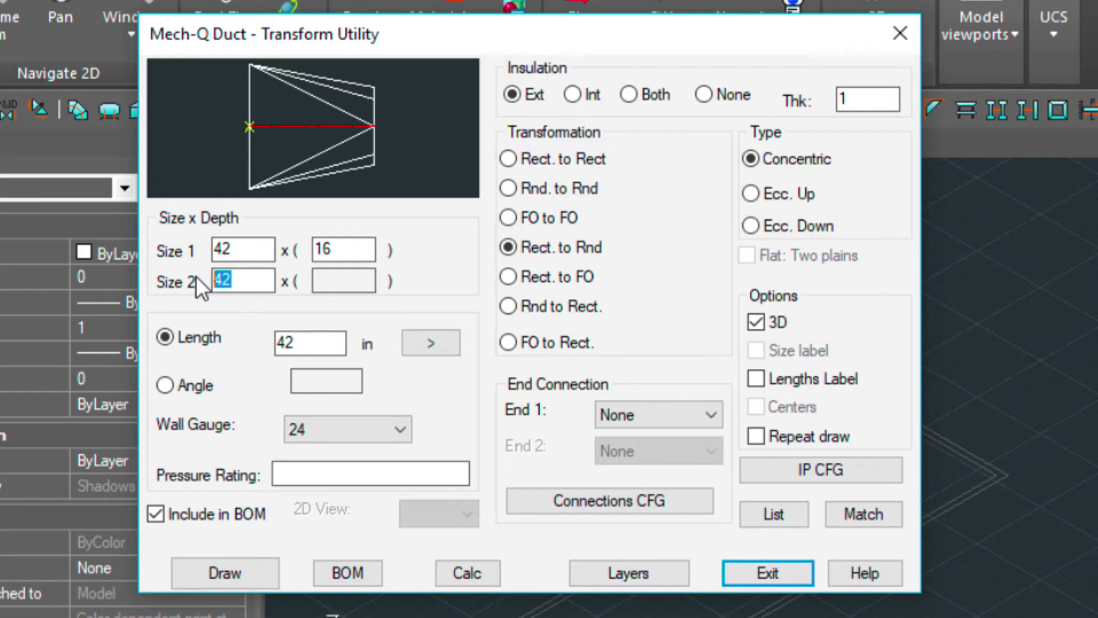
type("3")
type("0")
left_click(510, 163)
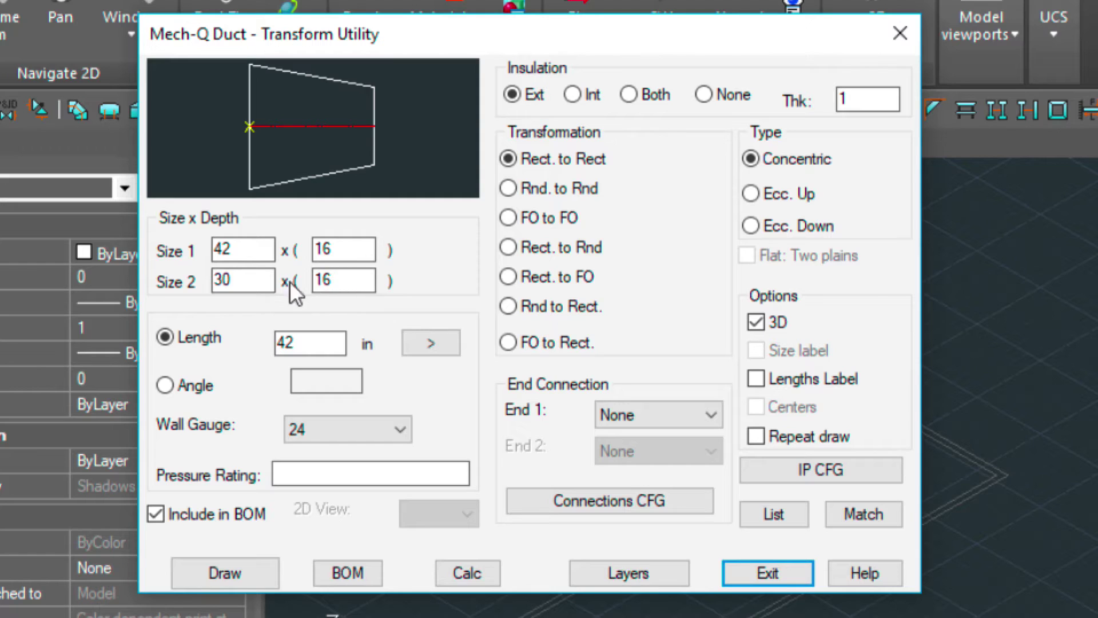
left_click(258, 573)
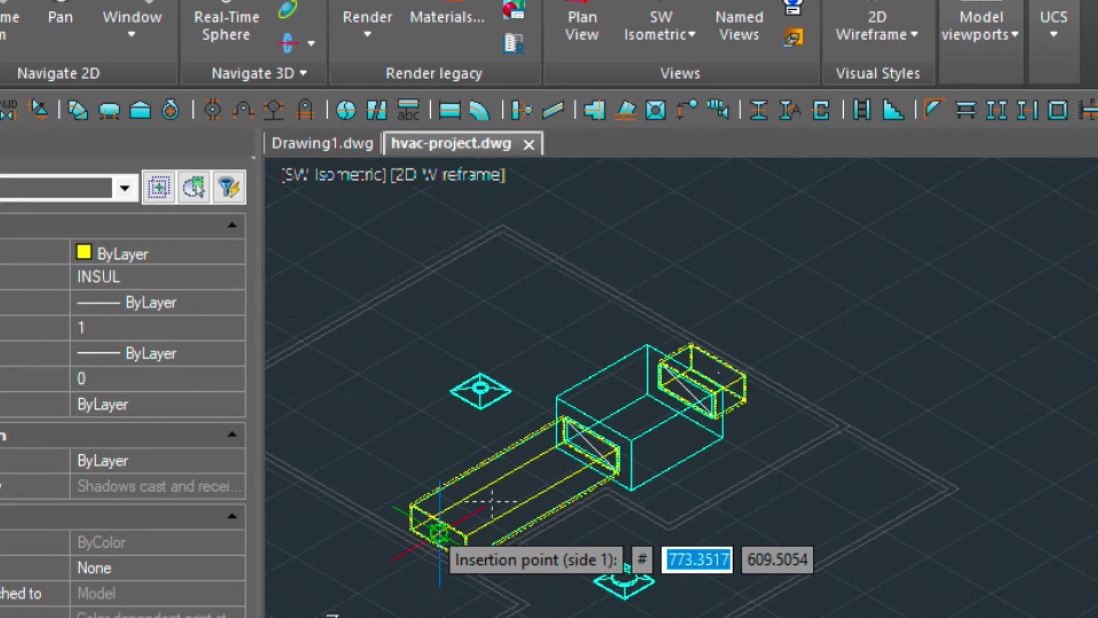
left_click(440, 532)
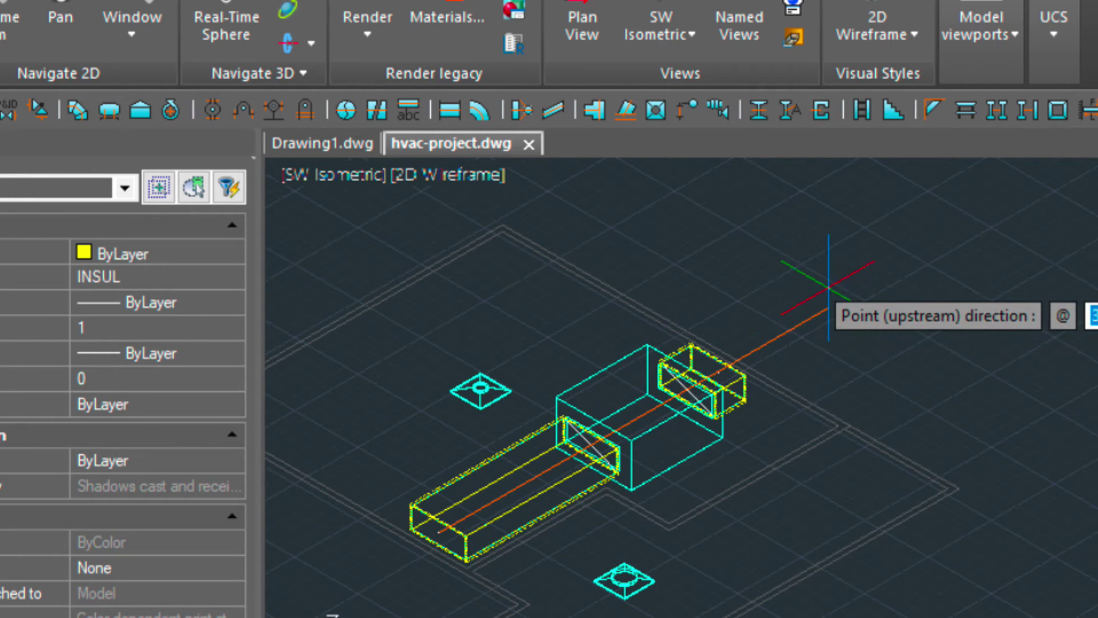
left_click(828, 288)
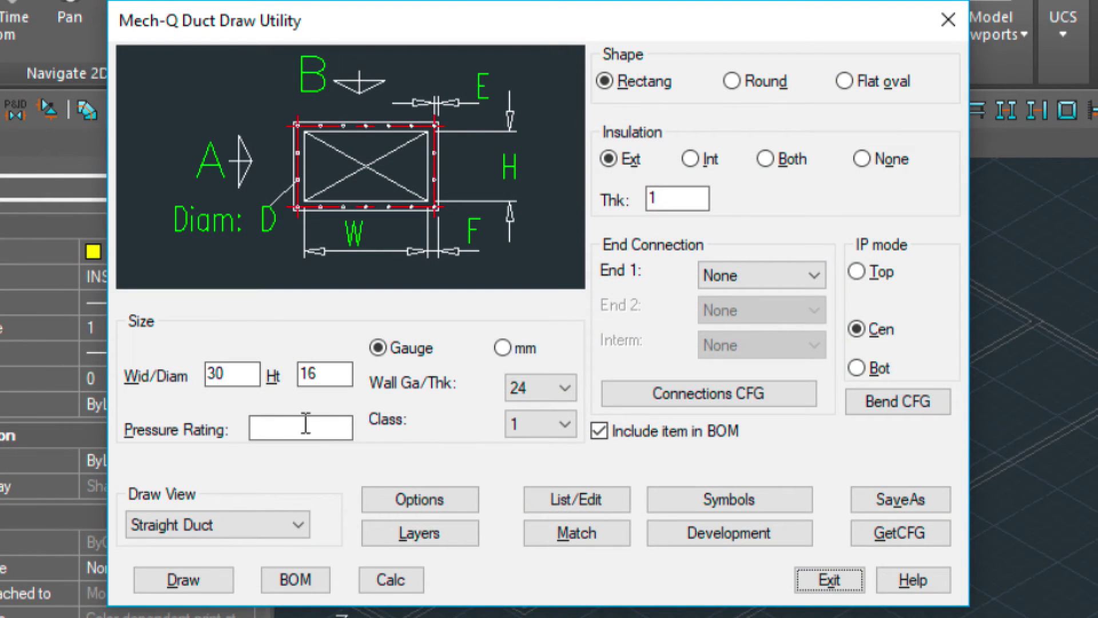
Step: Draw a 30 by 16 straight duct from the reducer end to a new end point
left_click(211, 579)
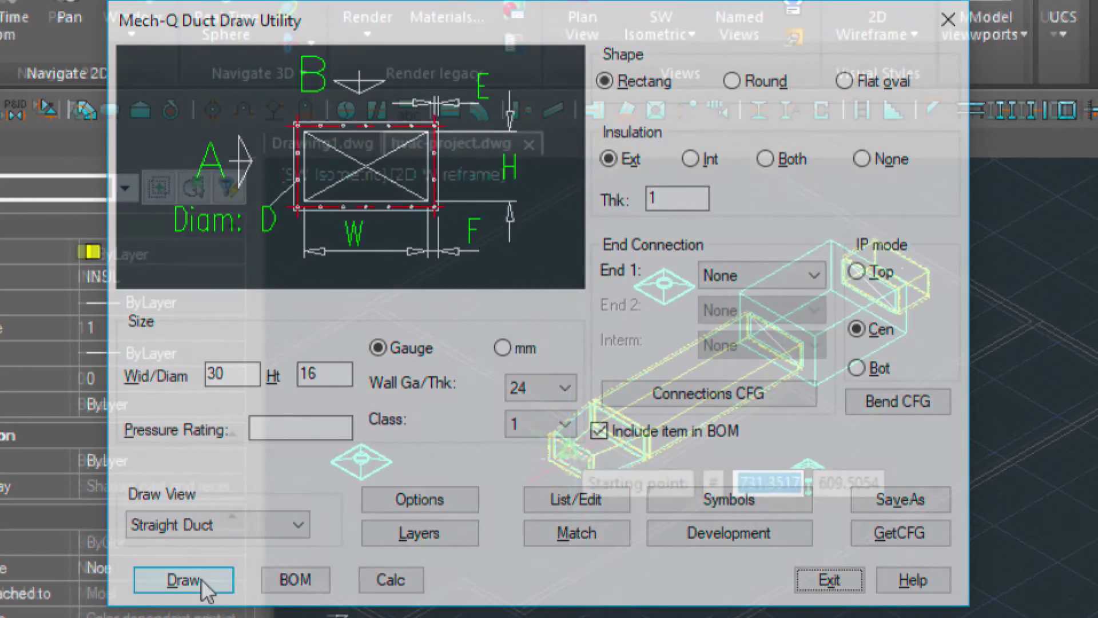
scroll(569, 446, "up", 4)
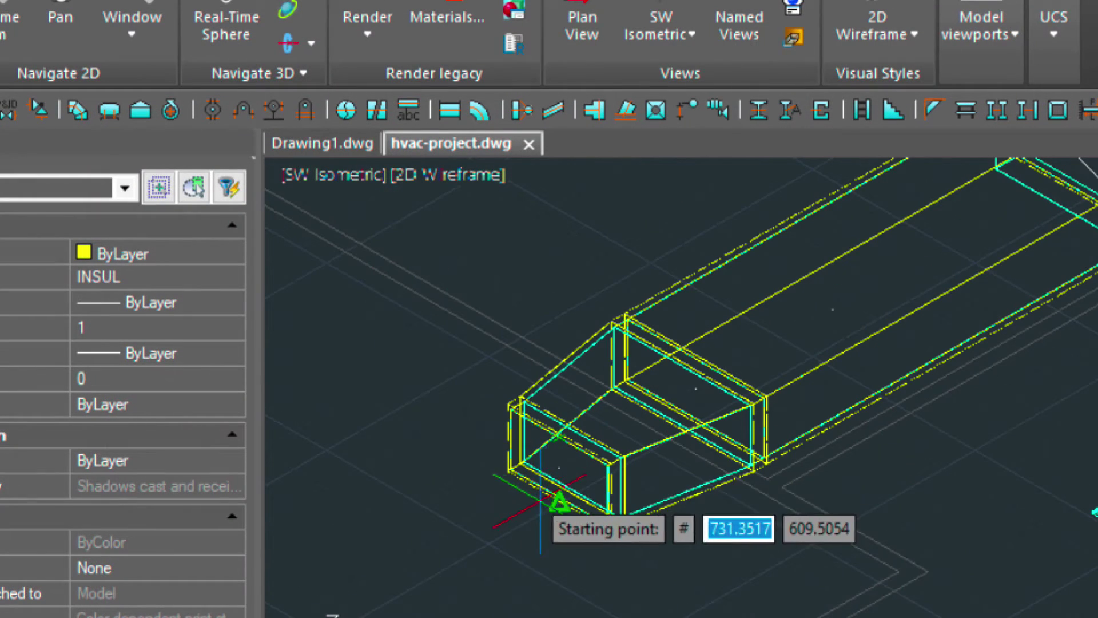
left_click(556, 448)
scroll(429, 532, "down", 5)
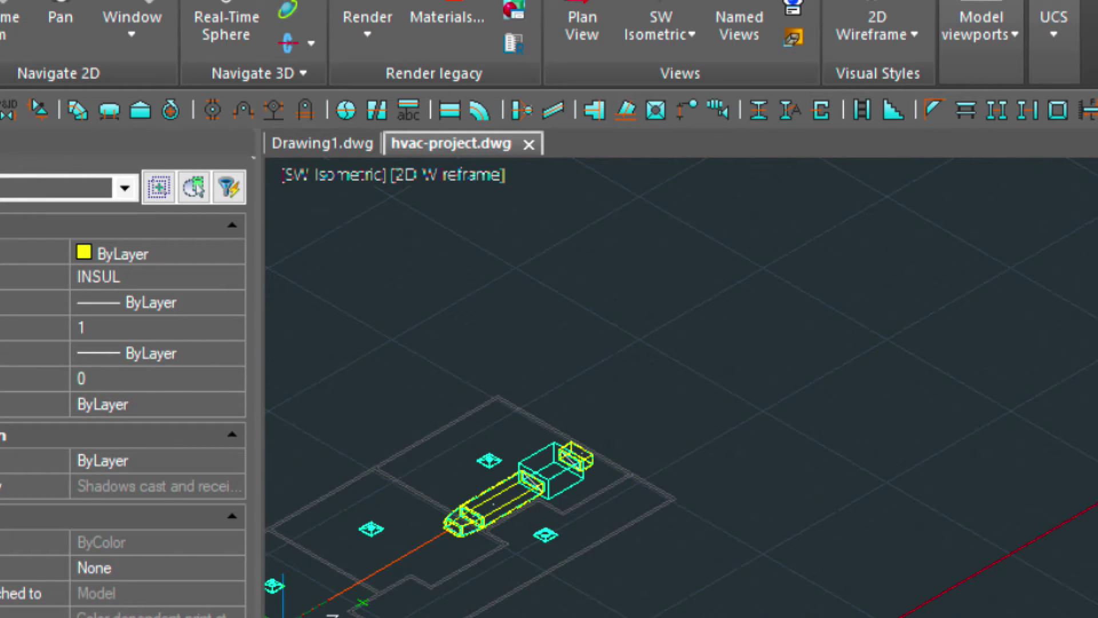
middle_click_drag(361, 601, 558, 514)
left_click(571, 485)
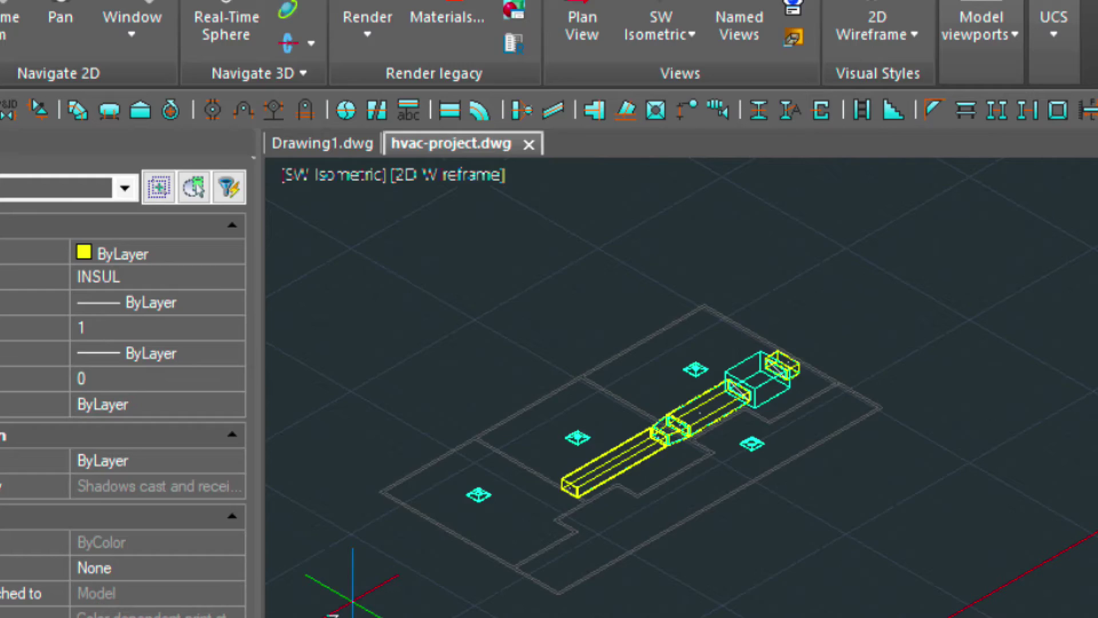
key("Return")
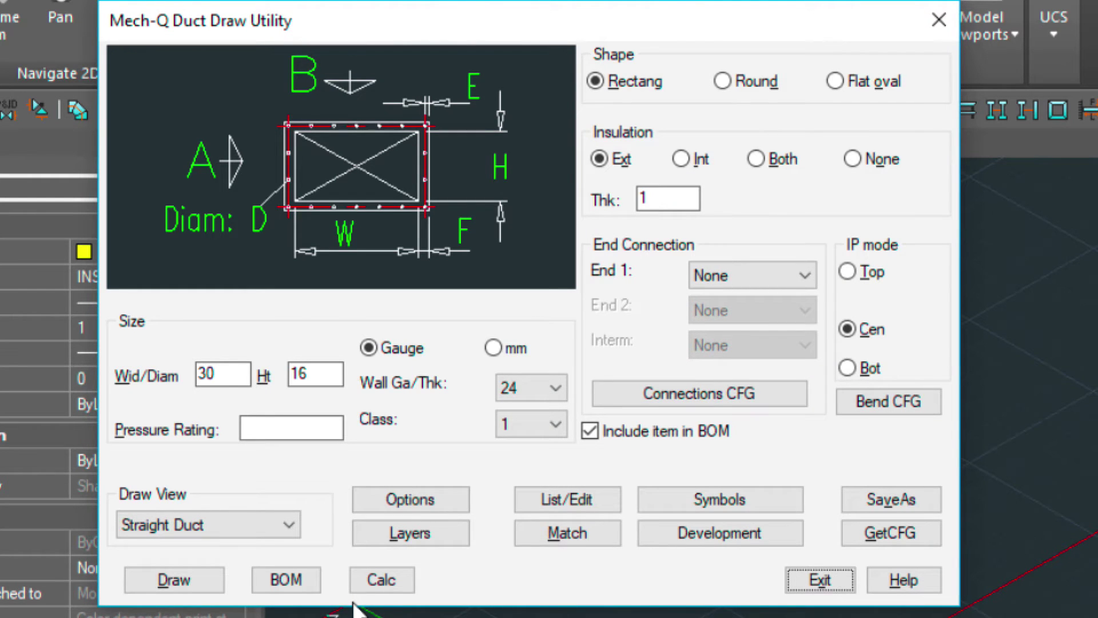
left_click(831, 587)
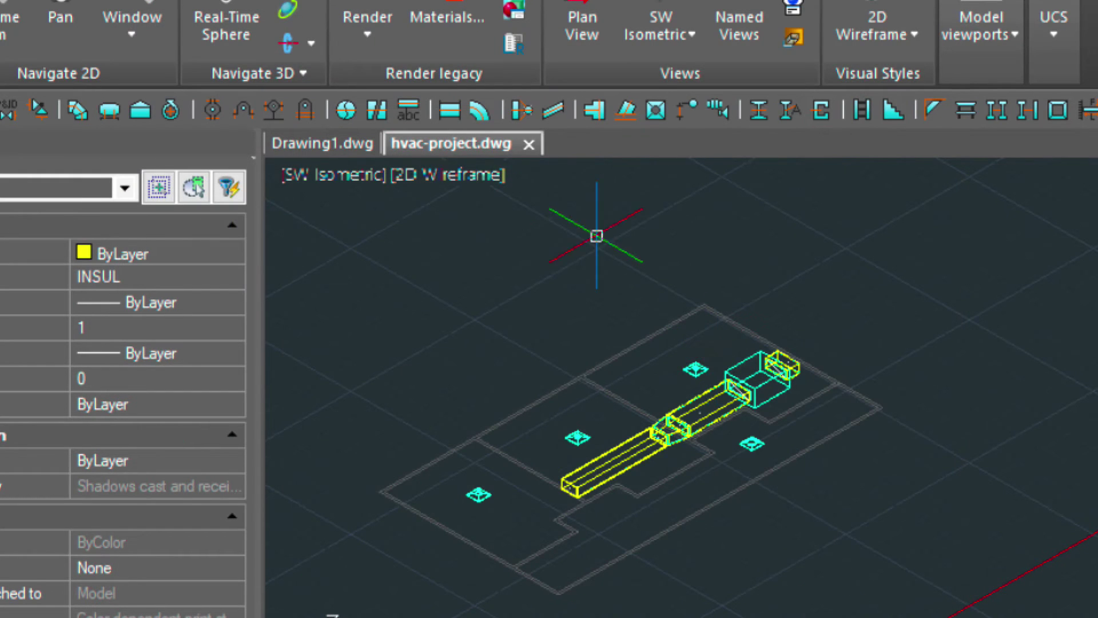
Step: Place an 8-inch Rect-to-Round transition at the 30x16 duct end, setting its direction and rotation
left_click(522, 111)
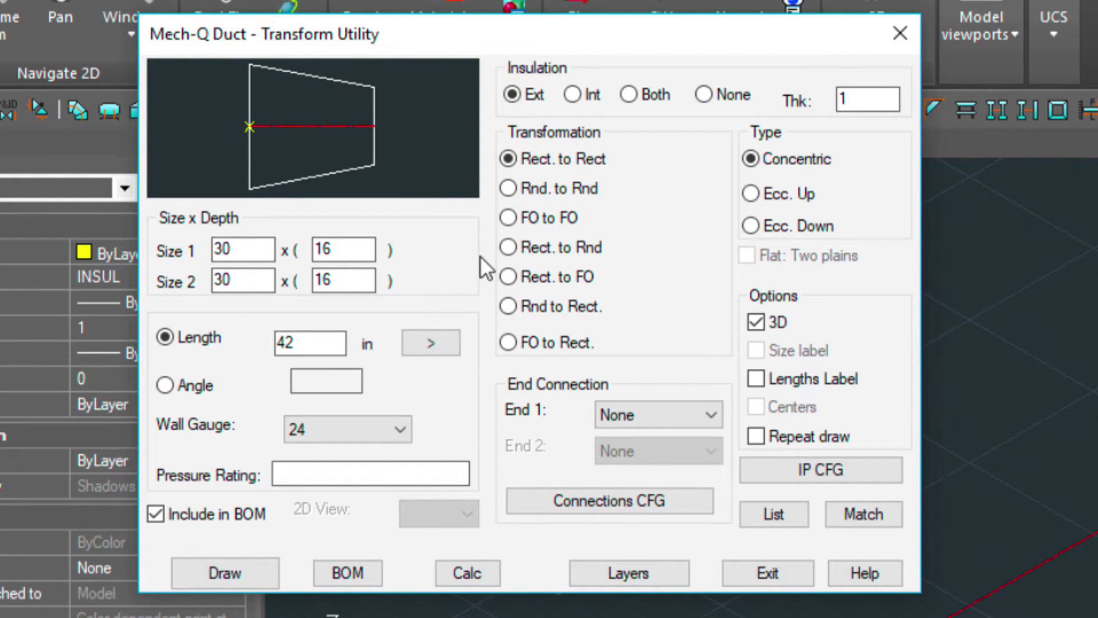
left_click(508, 246)
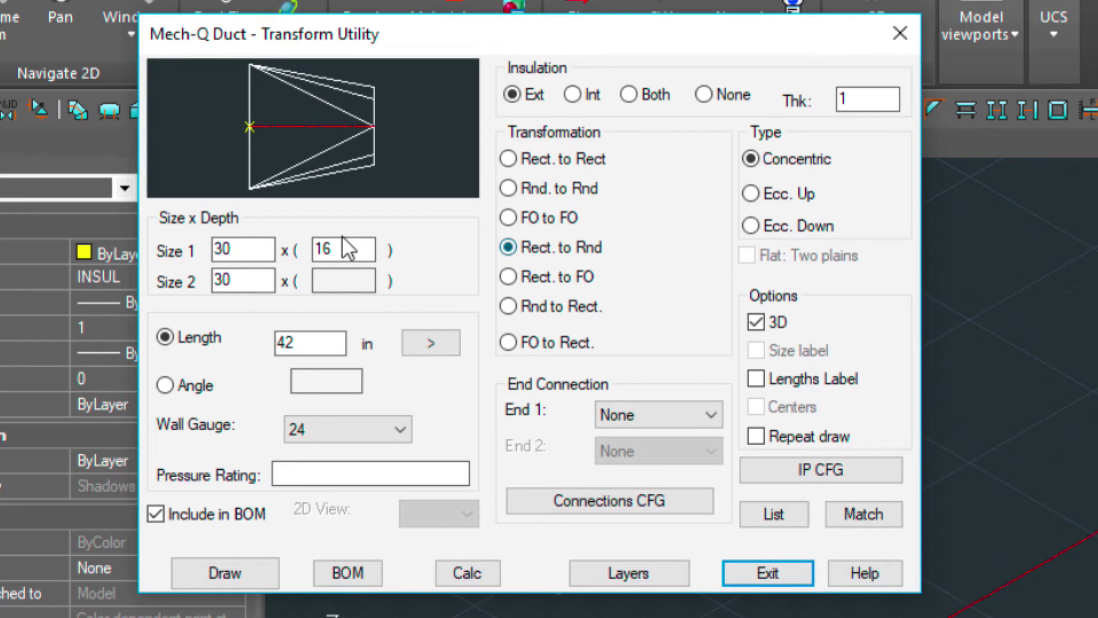
left_click_drag(241, 277, 199, 276)
type("8")
left_click(249, 573)
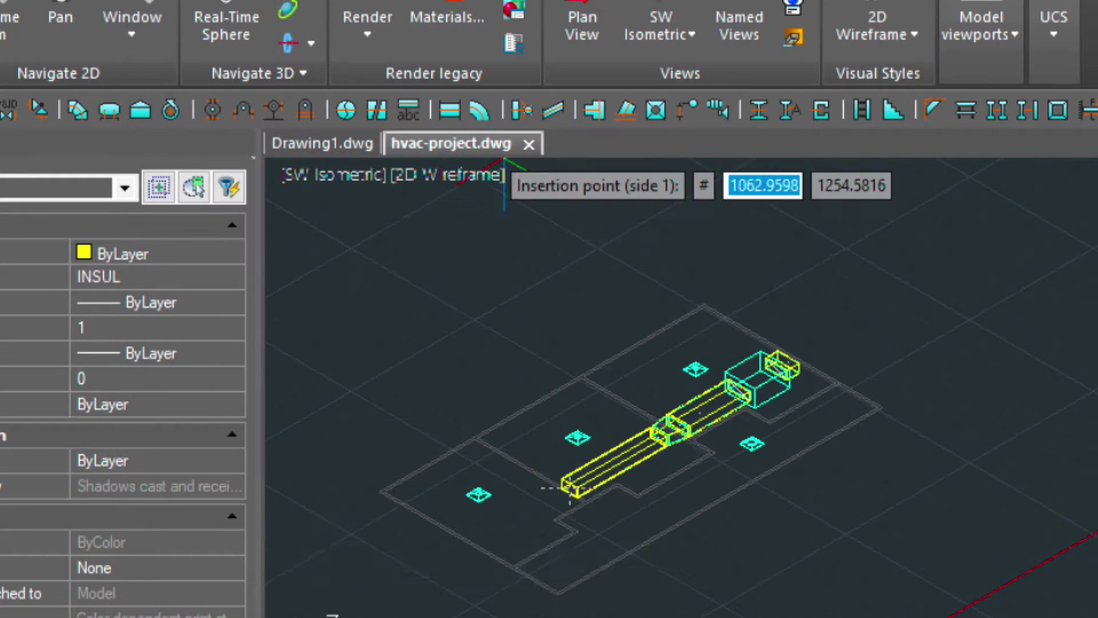
scroll(448, 529, "up", 2)
scroll(448, 529, "up", 2)
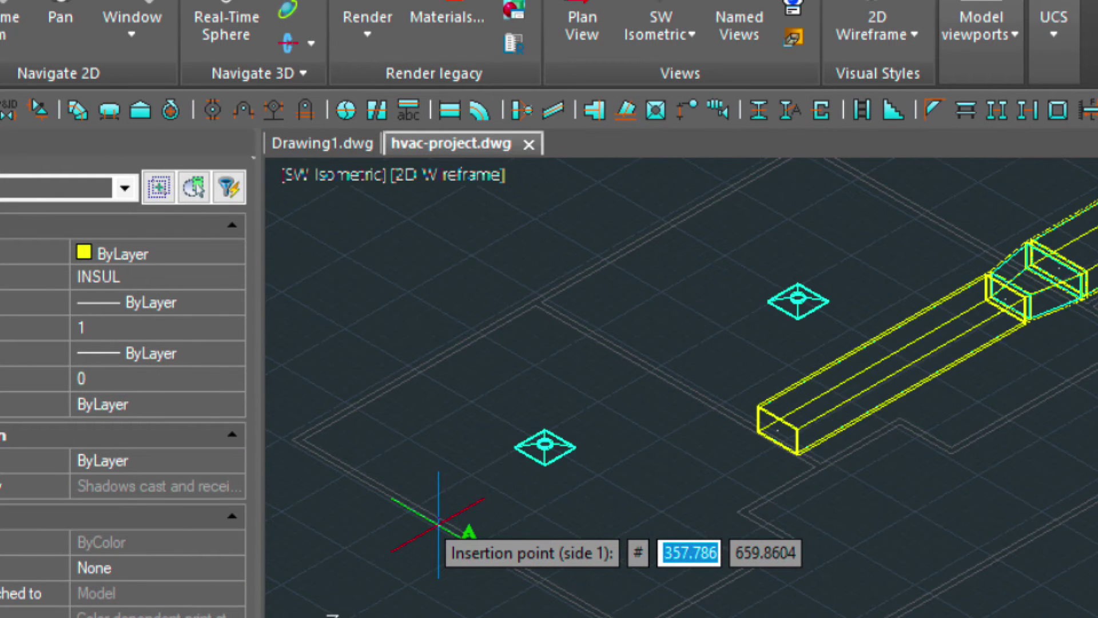
left_click(778, 421)
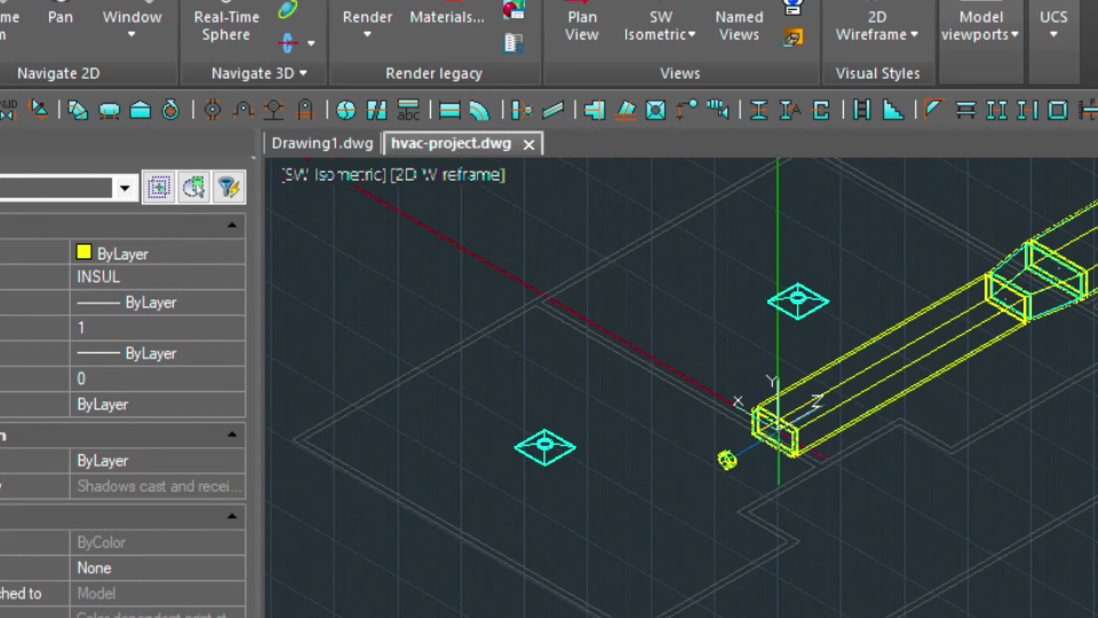
left_click(726, 460)
left_click(778, 436)
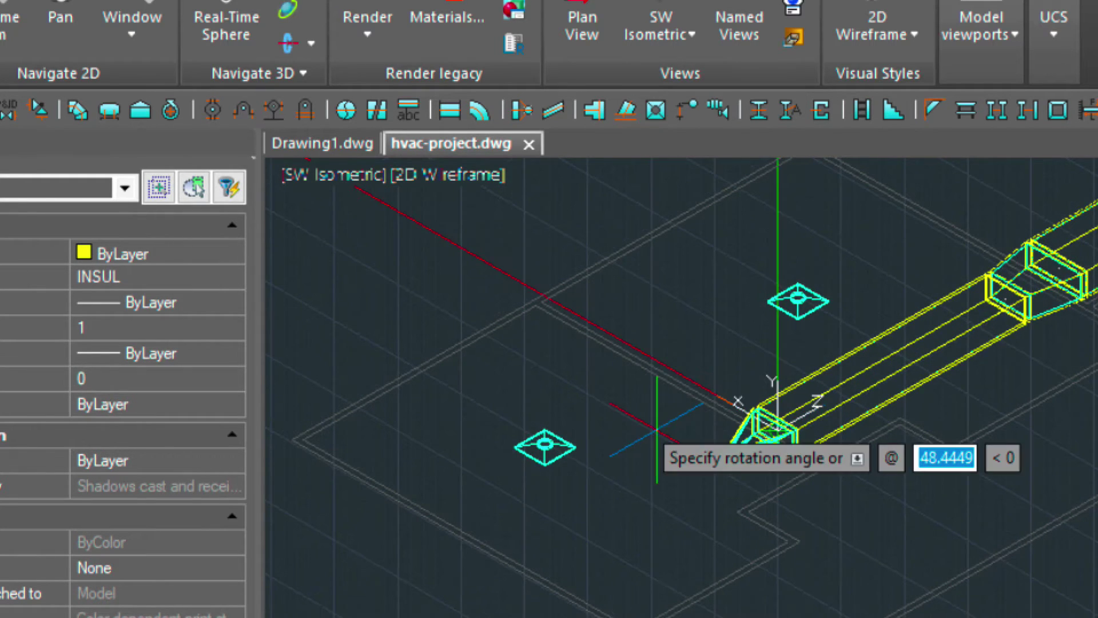
left_click(676, 364)
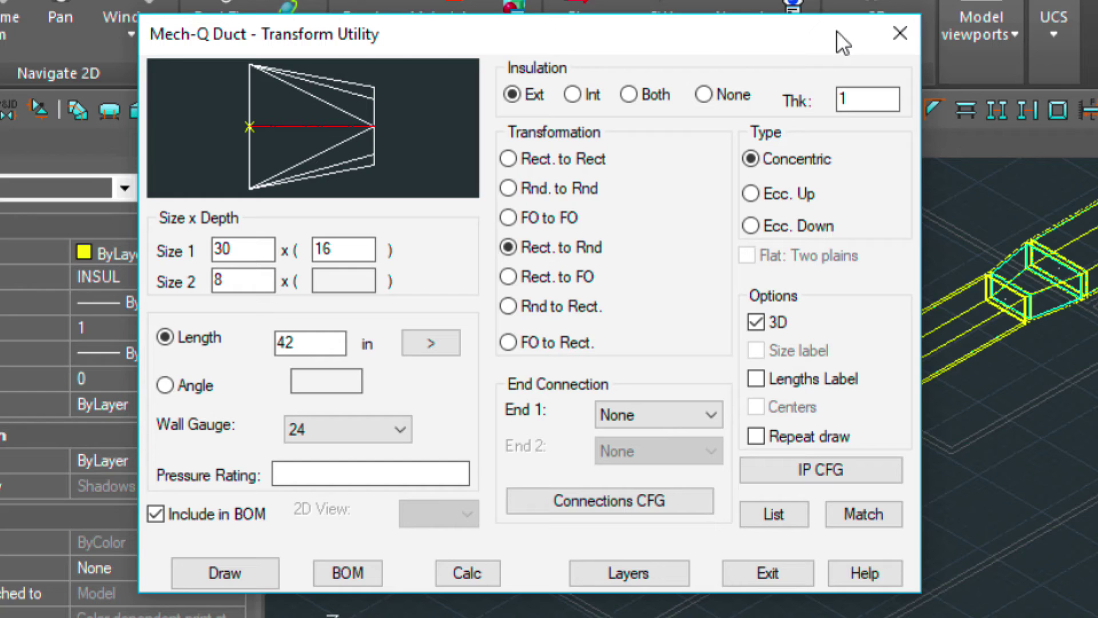
left_click(900, 34)
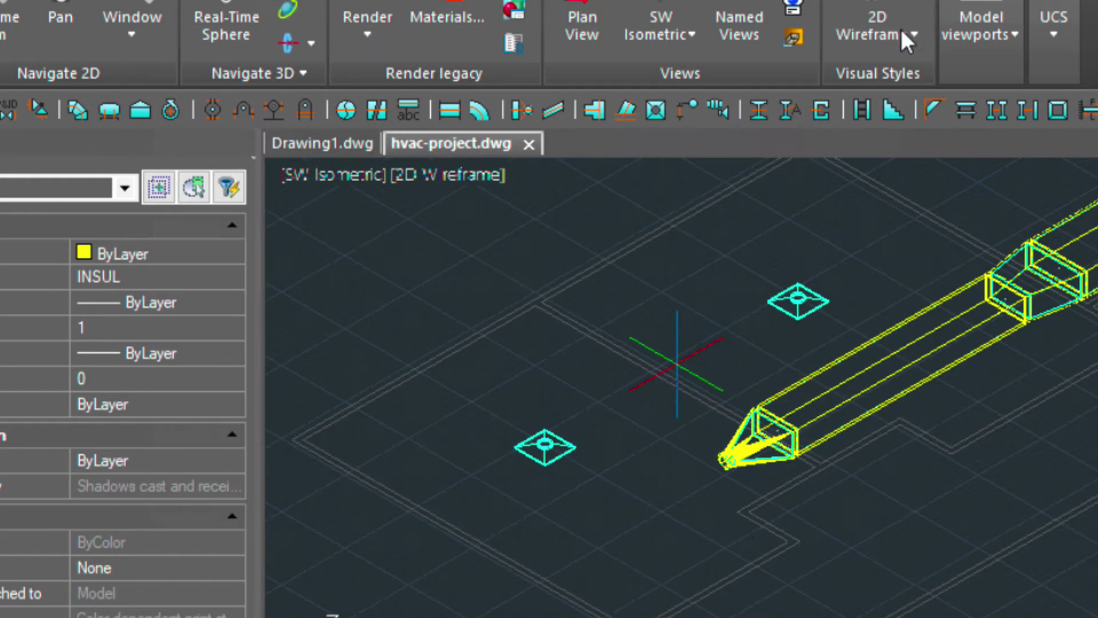
scroll(816, 408, "up", 3)
scroll(816, 408, "up", 2)
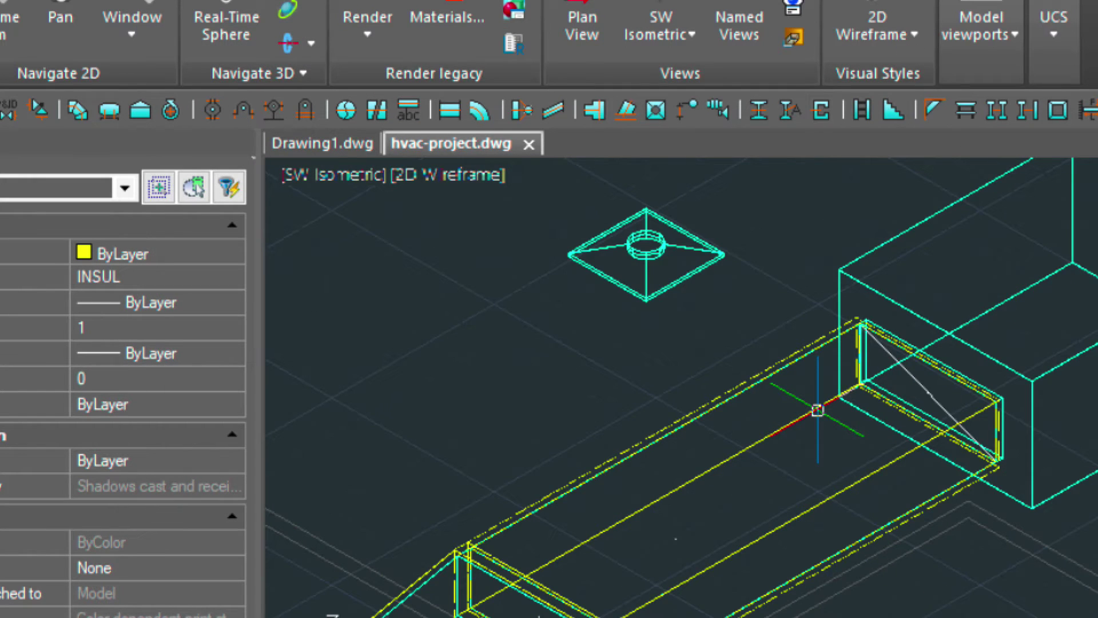
Step: Place a first Rect Main-Rnd Branch tap on the main duct near the air handler
left_click(619, 110)
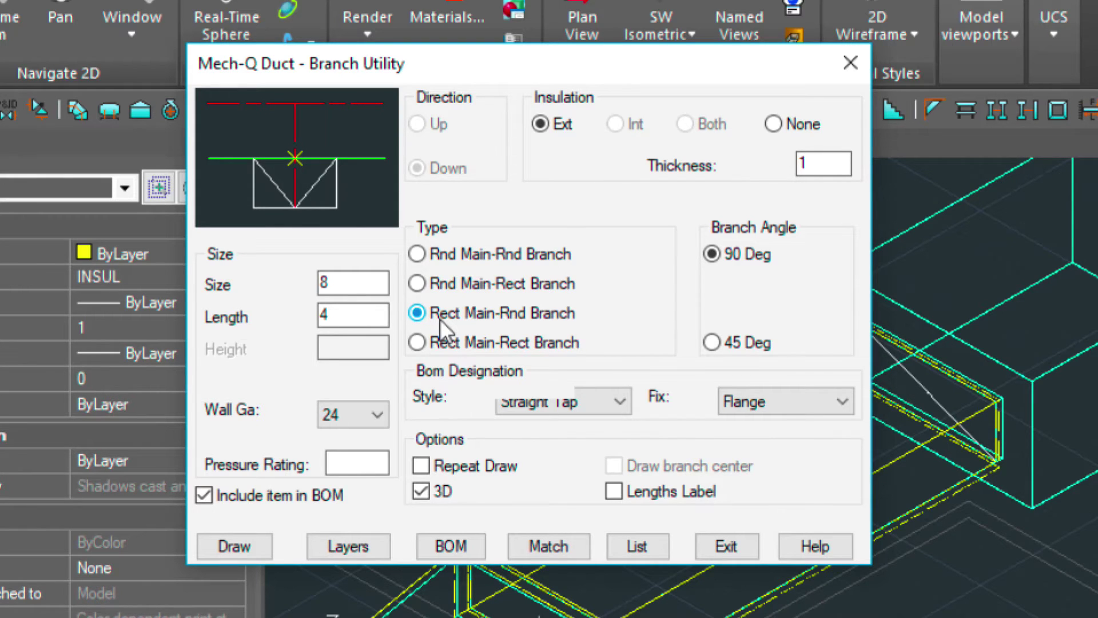
left_click(247, 543)
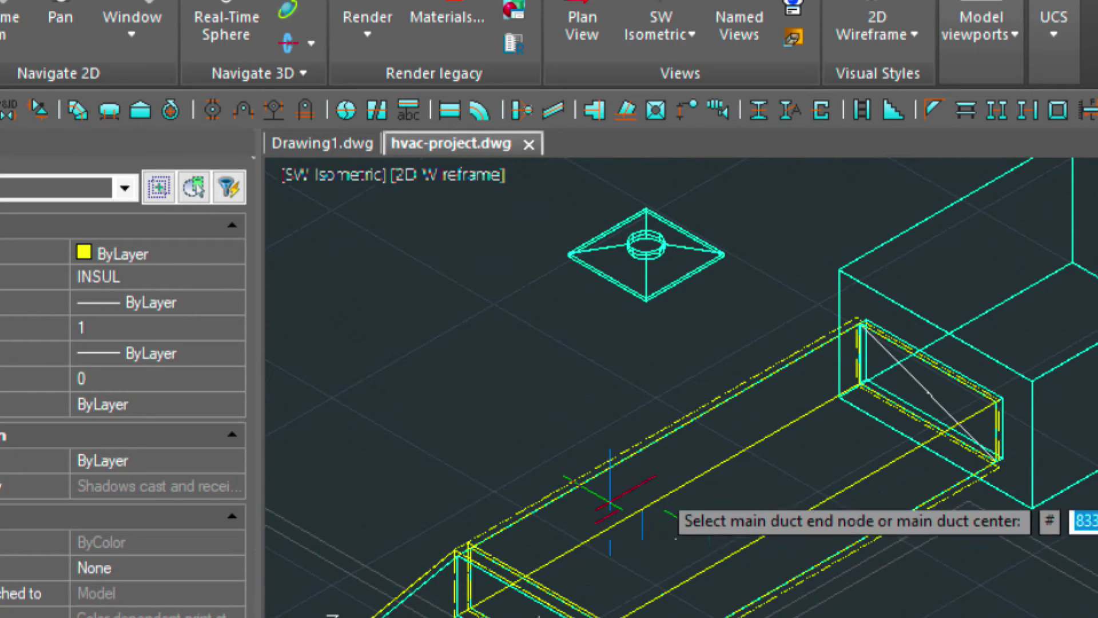
left_click(929, 394)
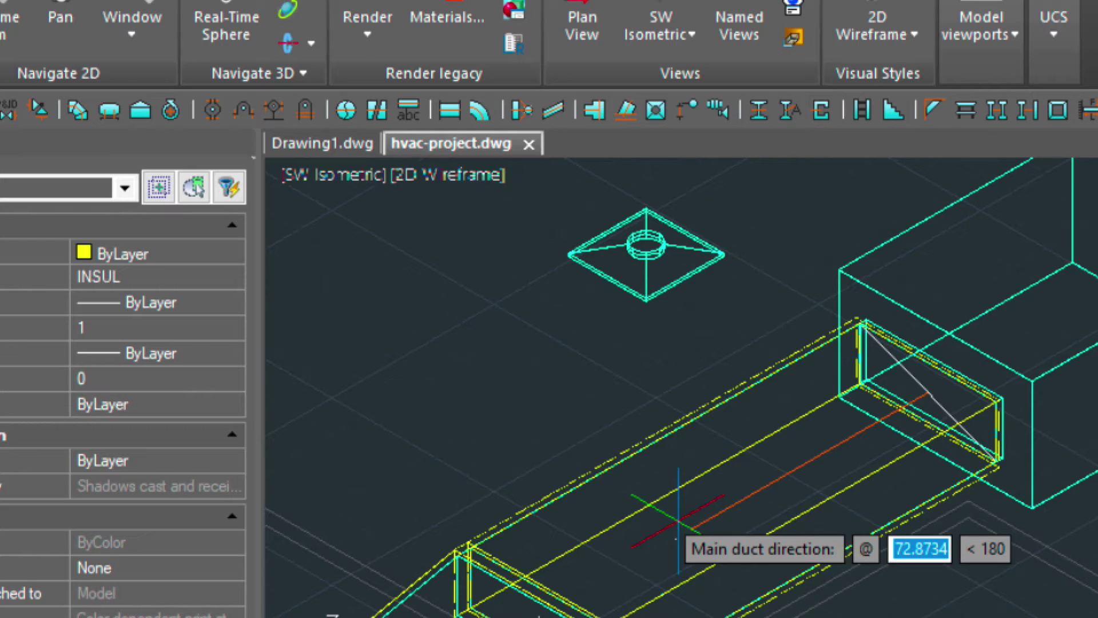
left_click(678, 519)
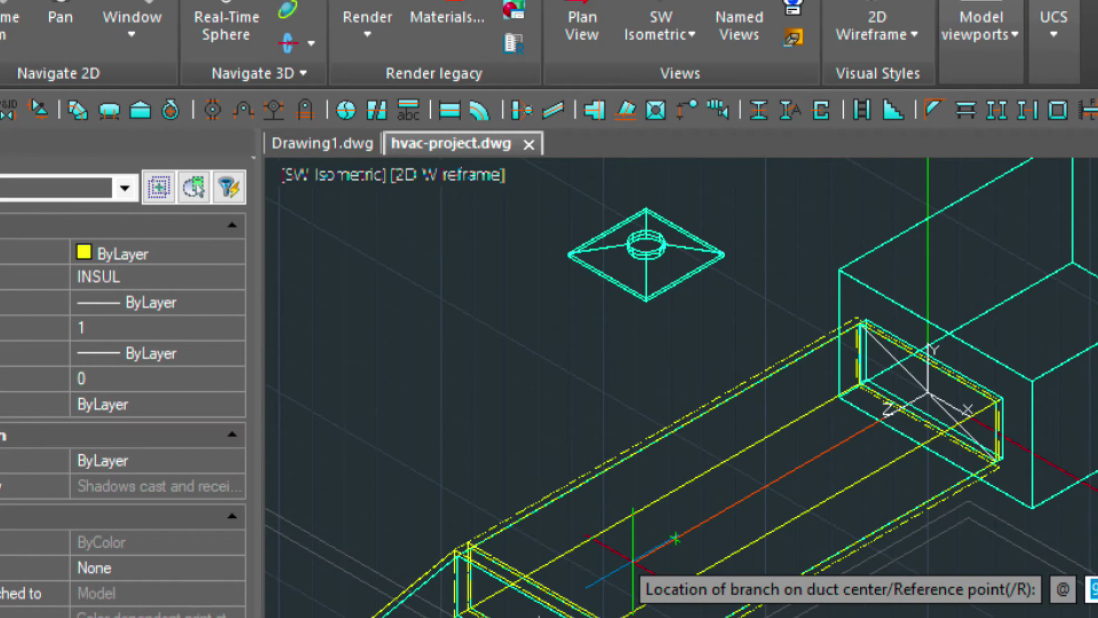
left_click(712, 514)
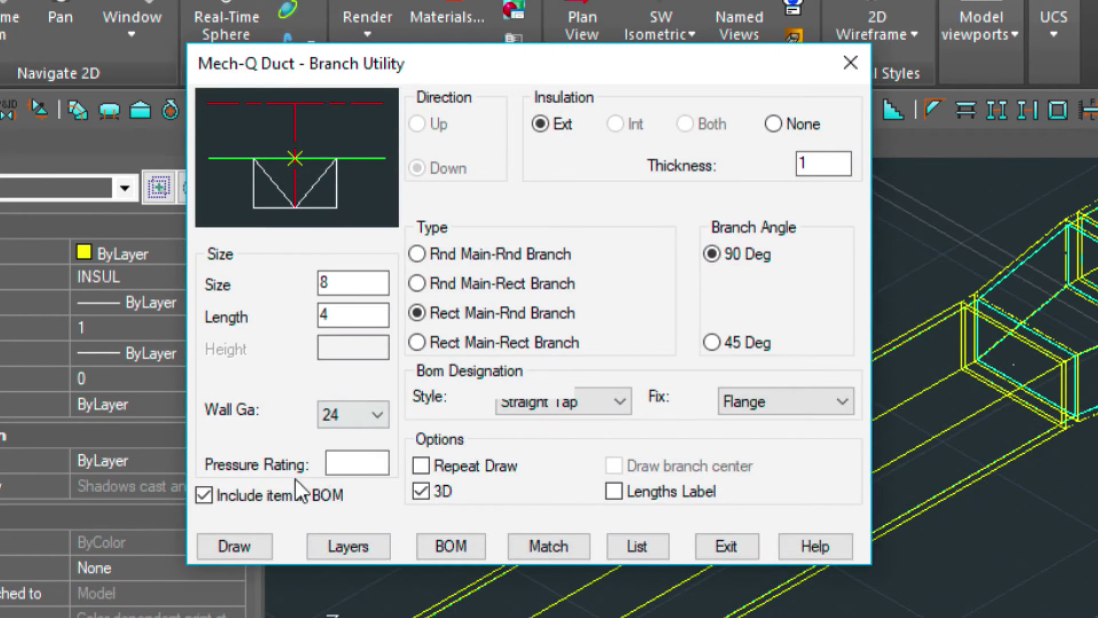
Step: Add a second round tap on the 30-wide main duct
left_click(233, 544)
left_click(985, 375)
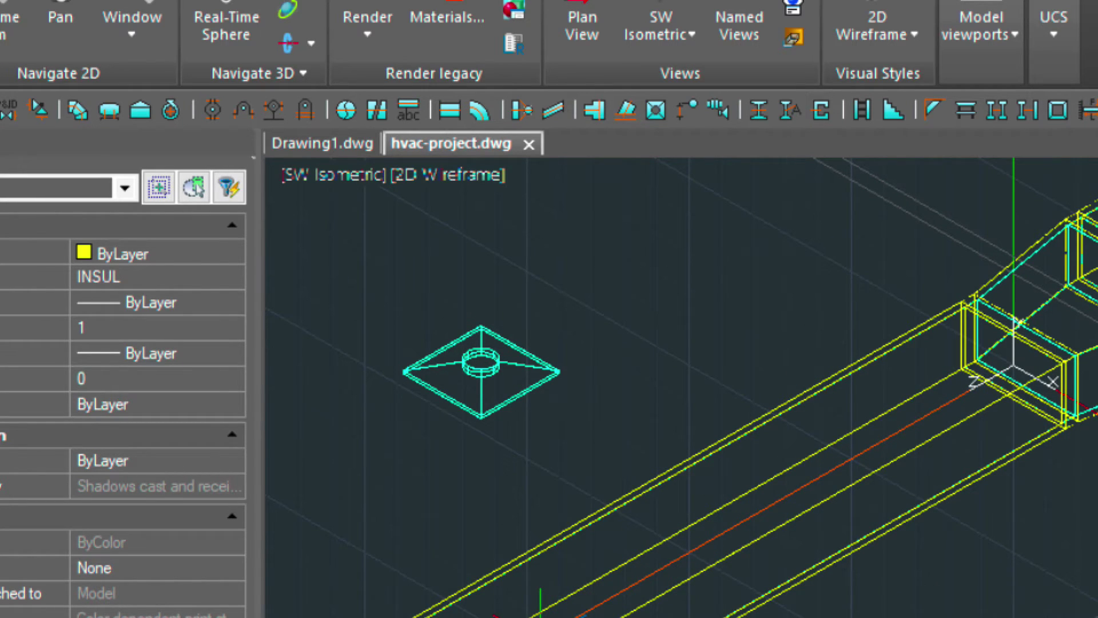
left_click(496, 614)
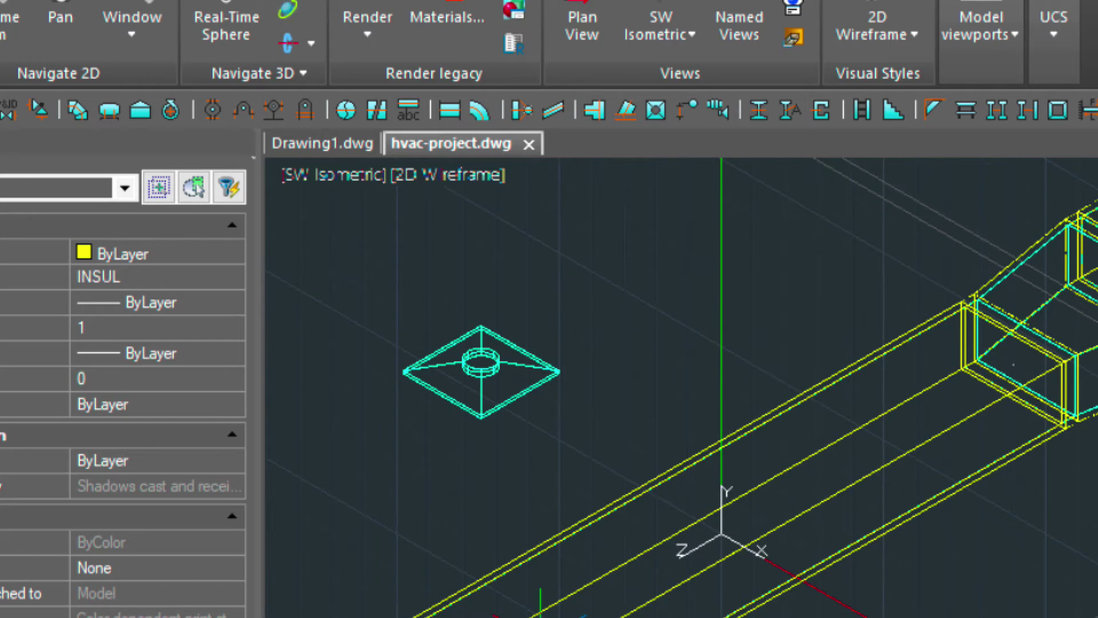
left_click(549, 464)
type("3")
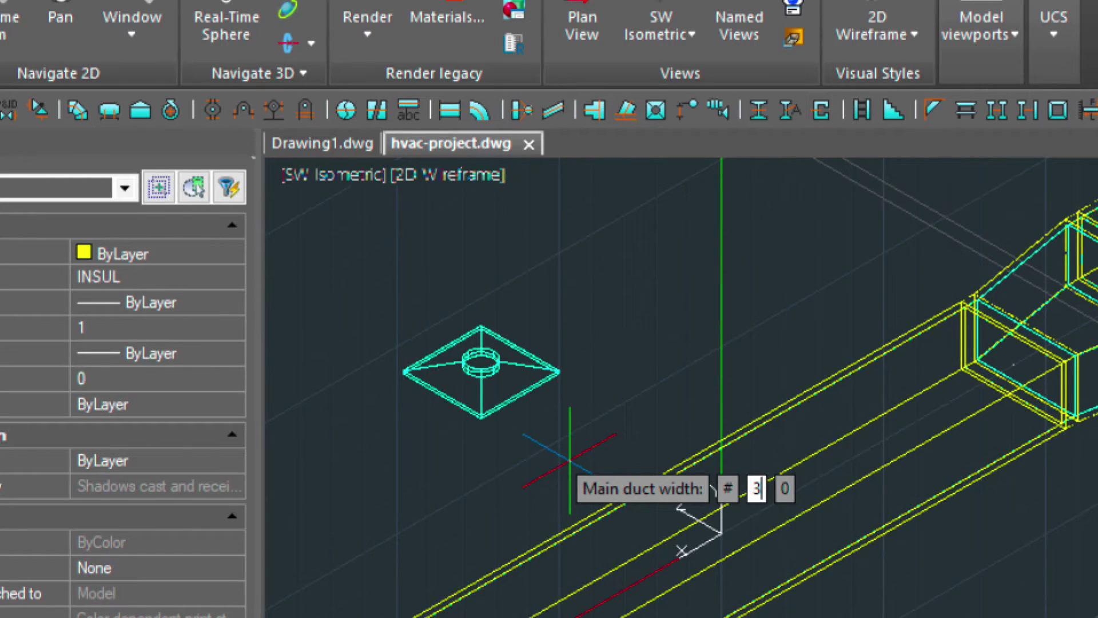
type("0")
key("Return")
key("Return")
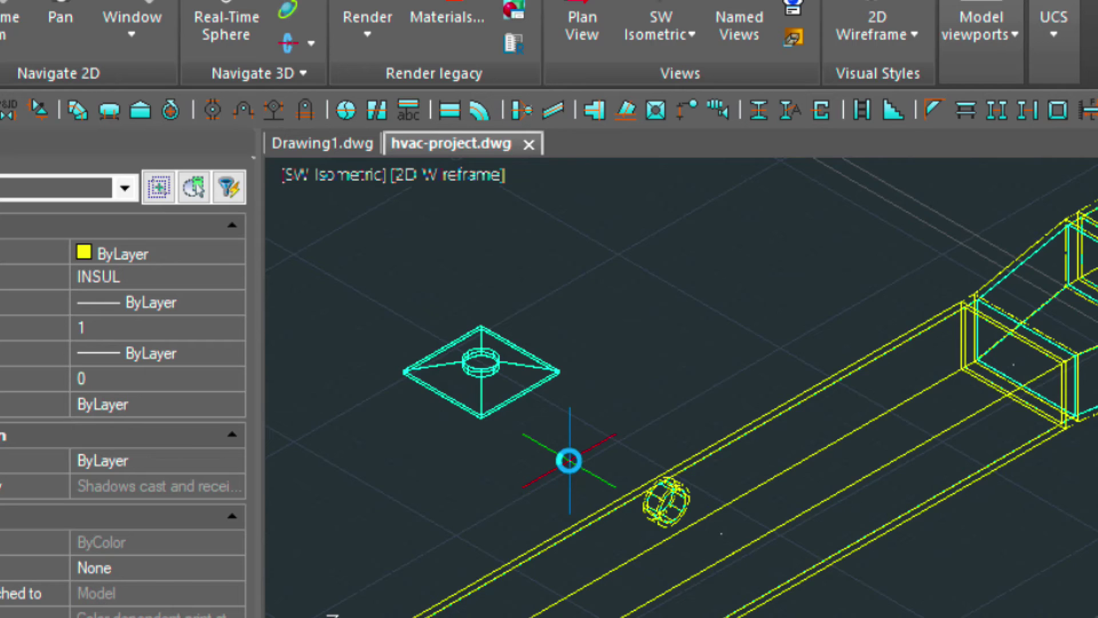
left_click(734, 35)
mouse_move(737, 24)
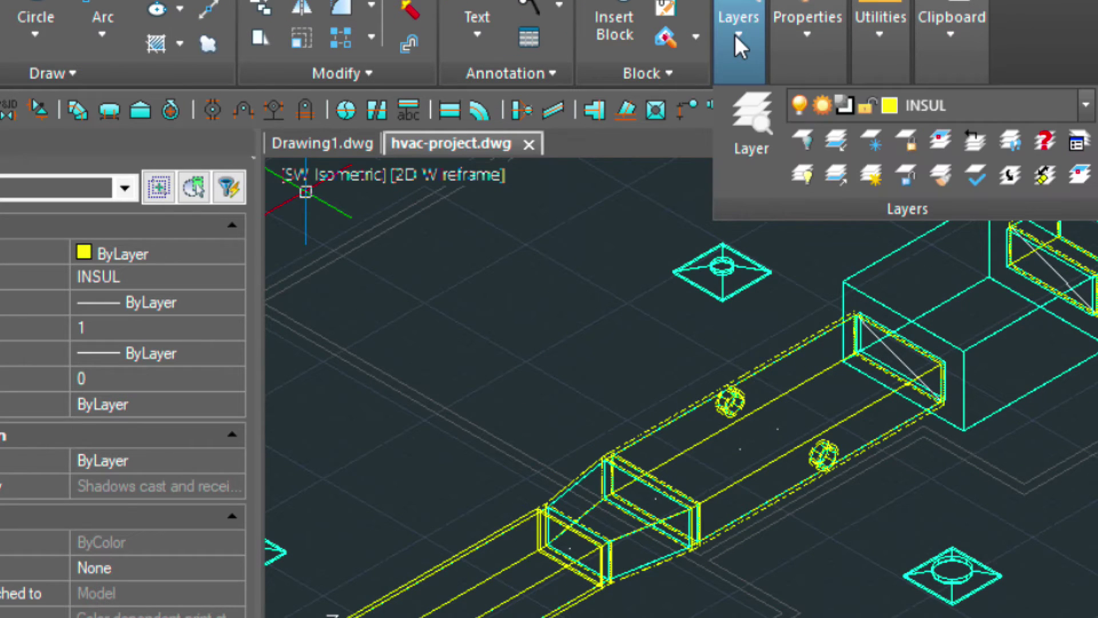
left_click(1085, 106)
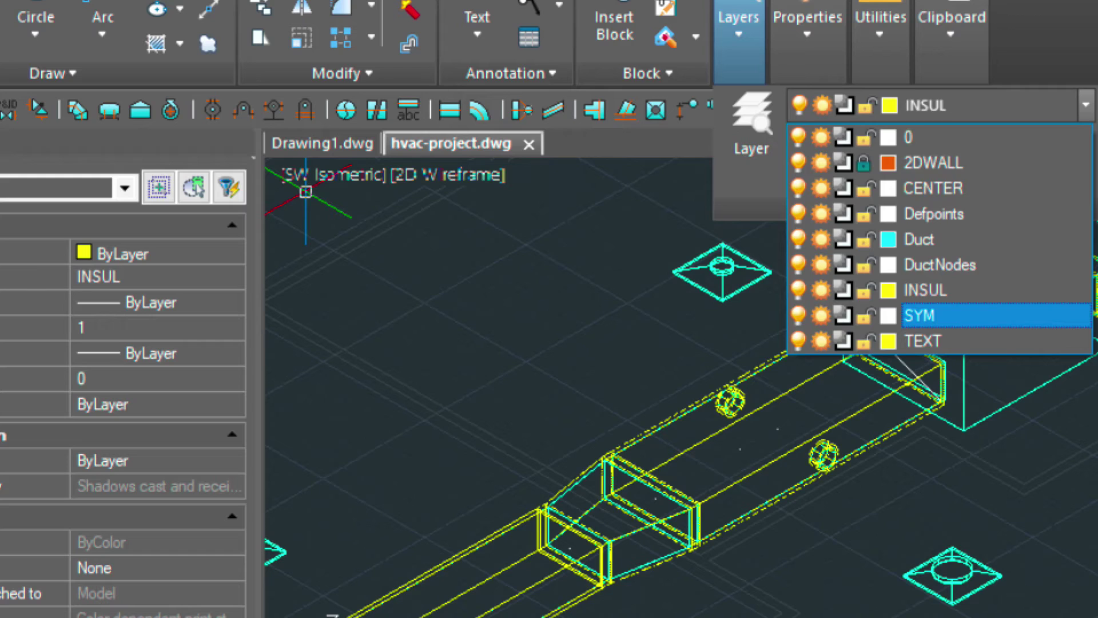
scroll(1042, 493, "down", 2)
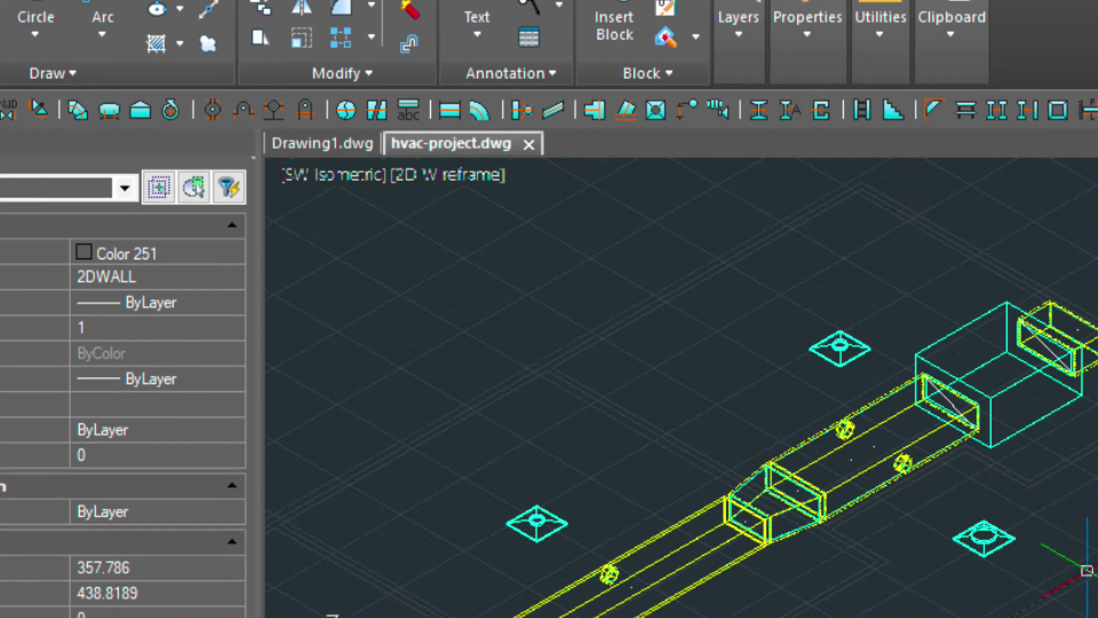
left_click(1073, 549)
left_click(1020, 429)
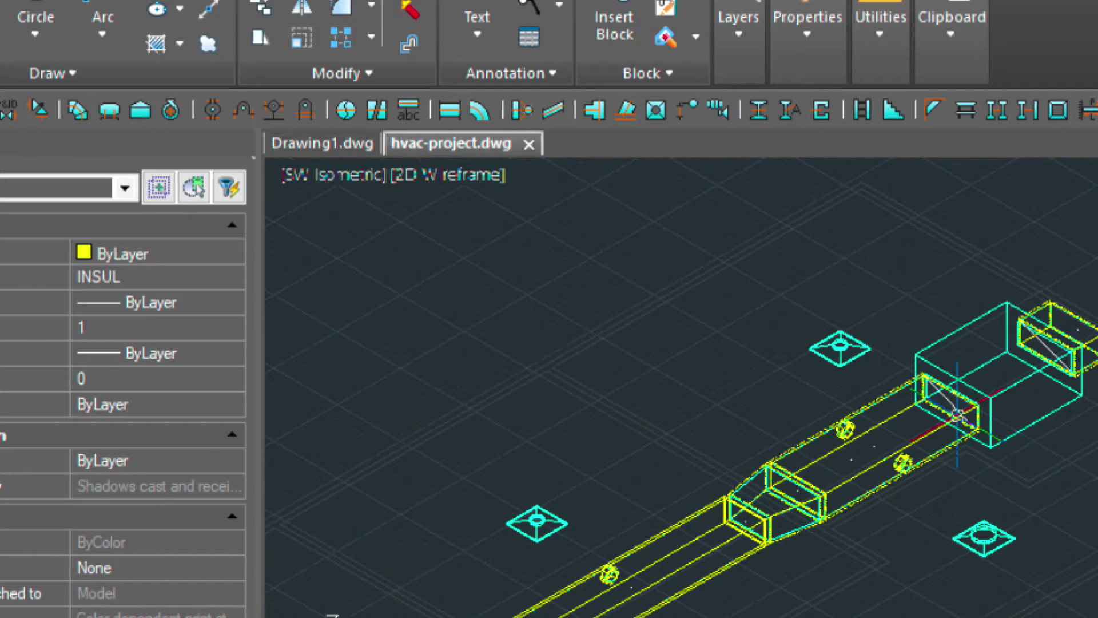
scroll(956, 415, "down", 2)
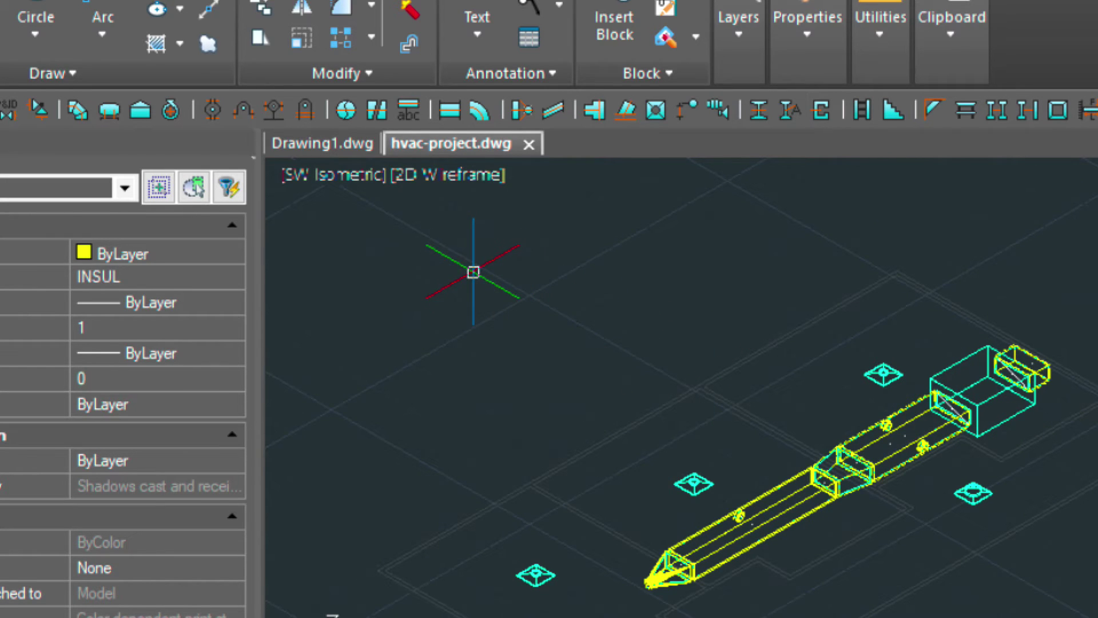
Step: Select all four ceiling diffusers and move them from a picked base point
left_click(539, 573)
left_click(695, 482)
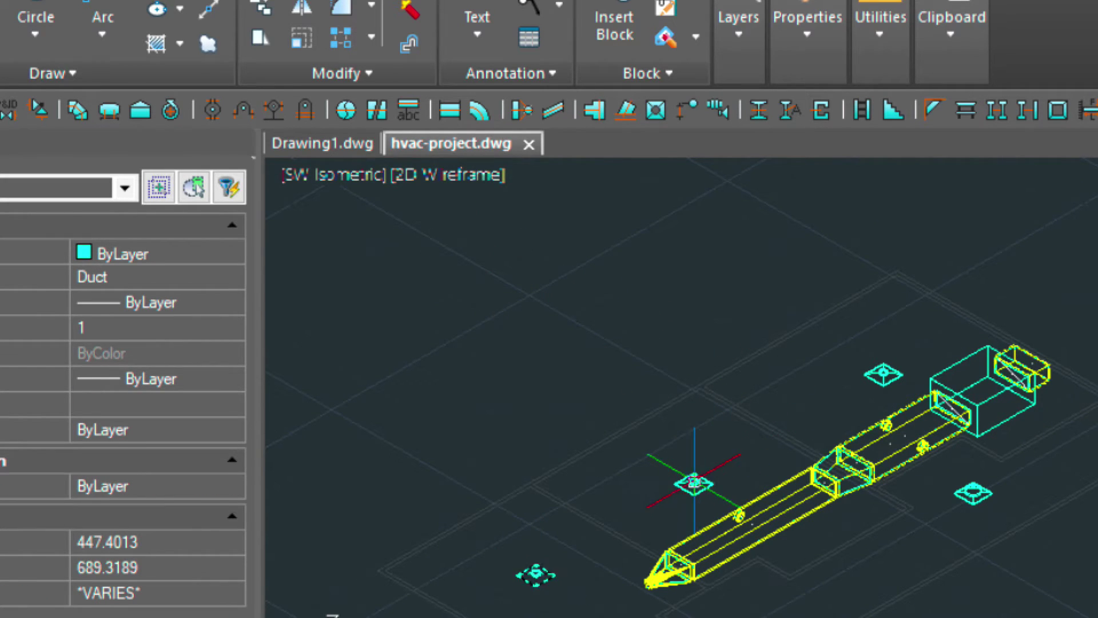
left_click(875, 382)
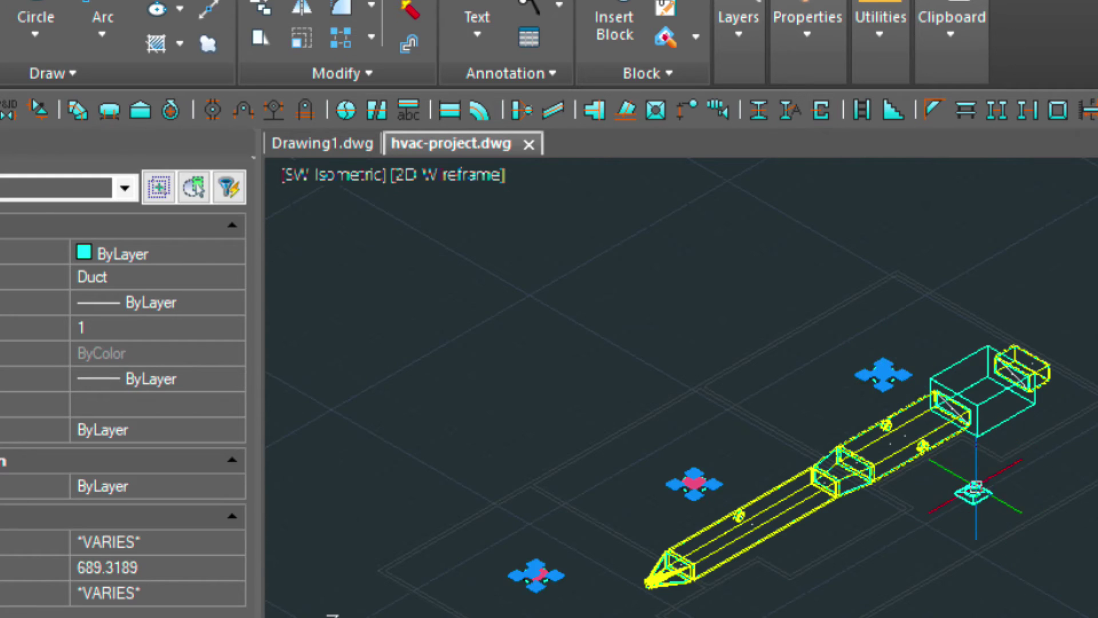
left_click(972, 493)
type("M")
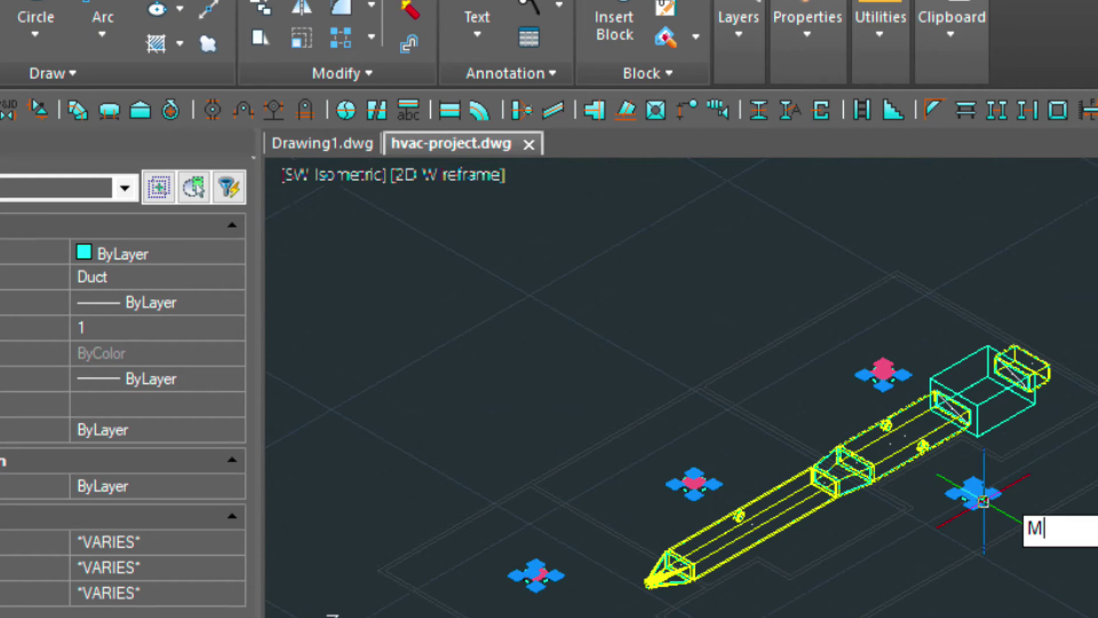
key("Return")
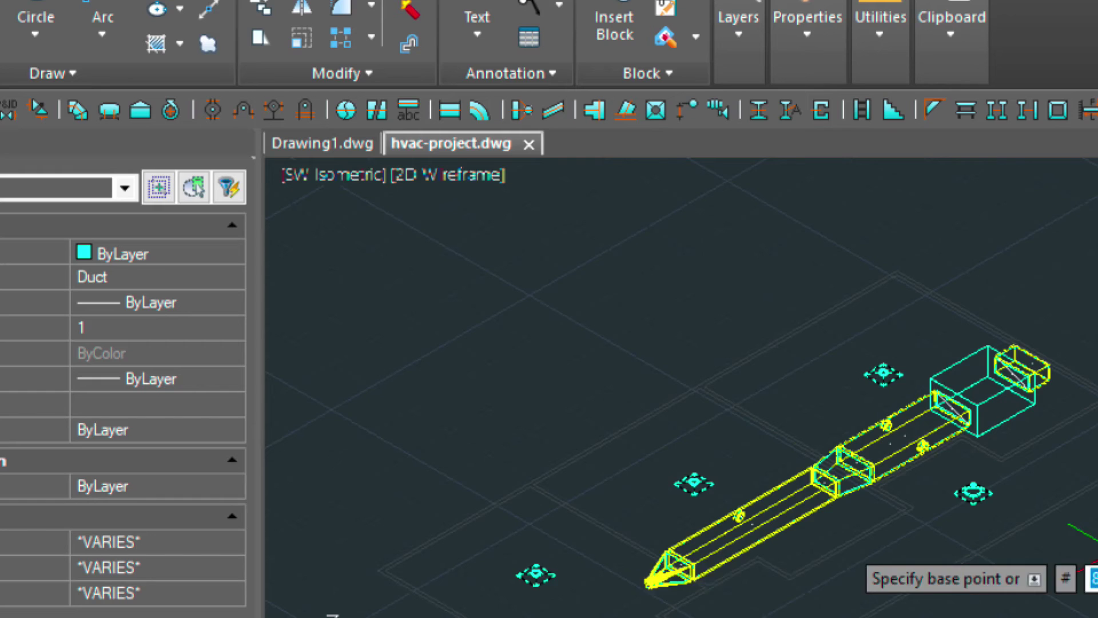
left_click(1042, 532)
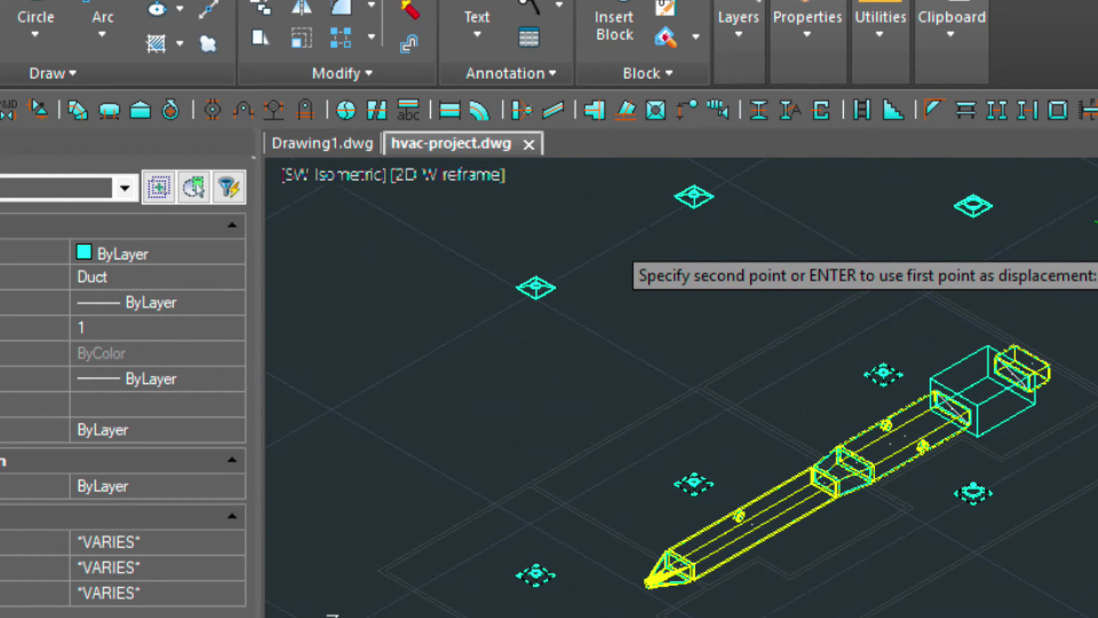
key("Return")
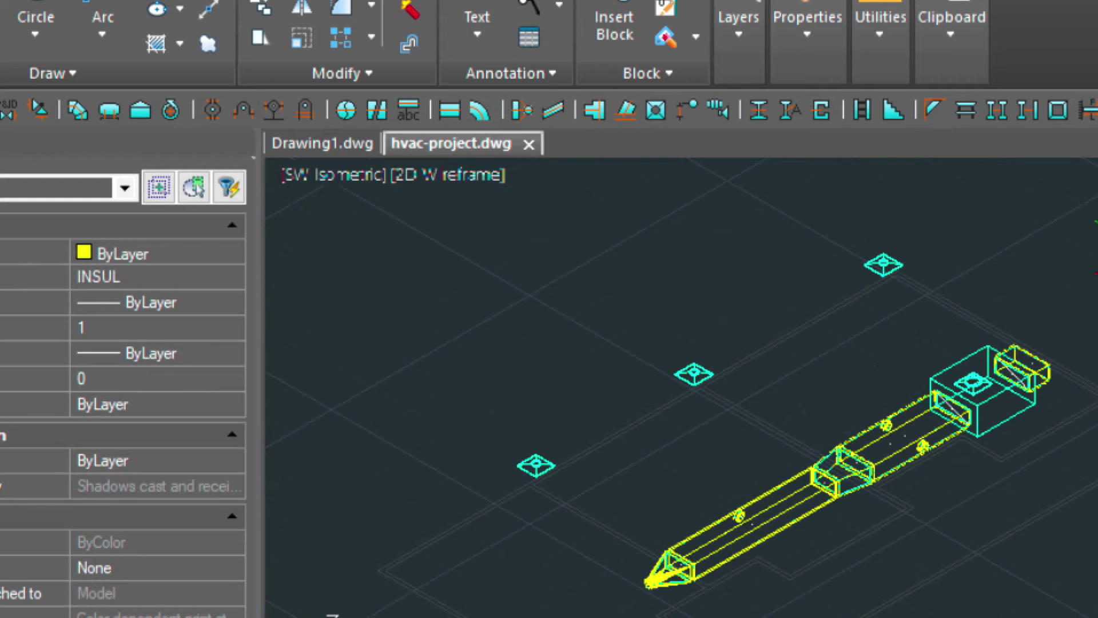
scroll(968, 446, "up", 2)
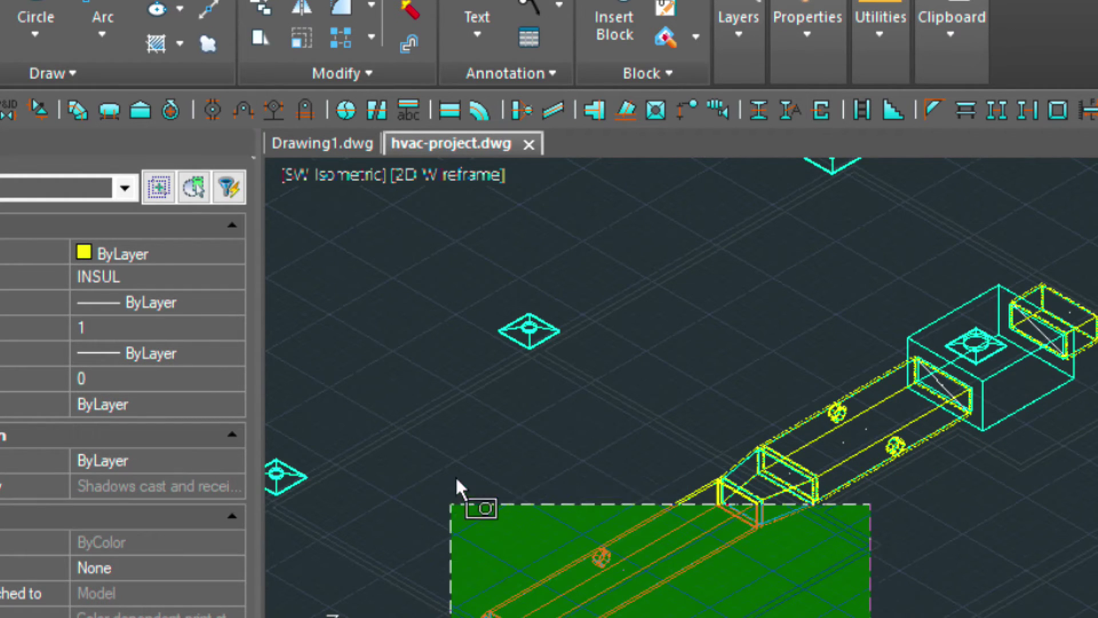
Step: Select the duct pieces and the air-handling unit and move them 12 feet
left_click(466, 411)
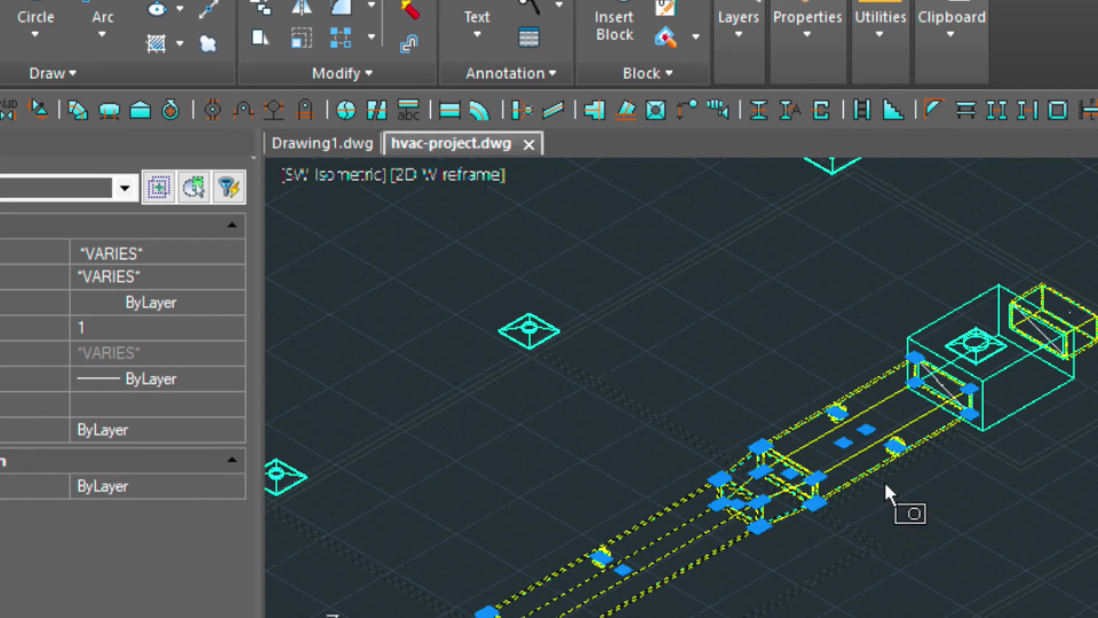
left_click(927, 536)
left_click(806, 360)
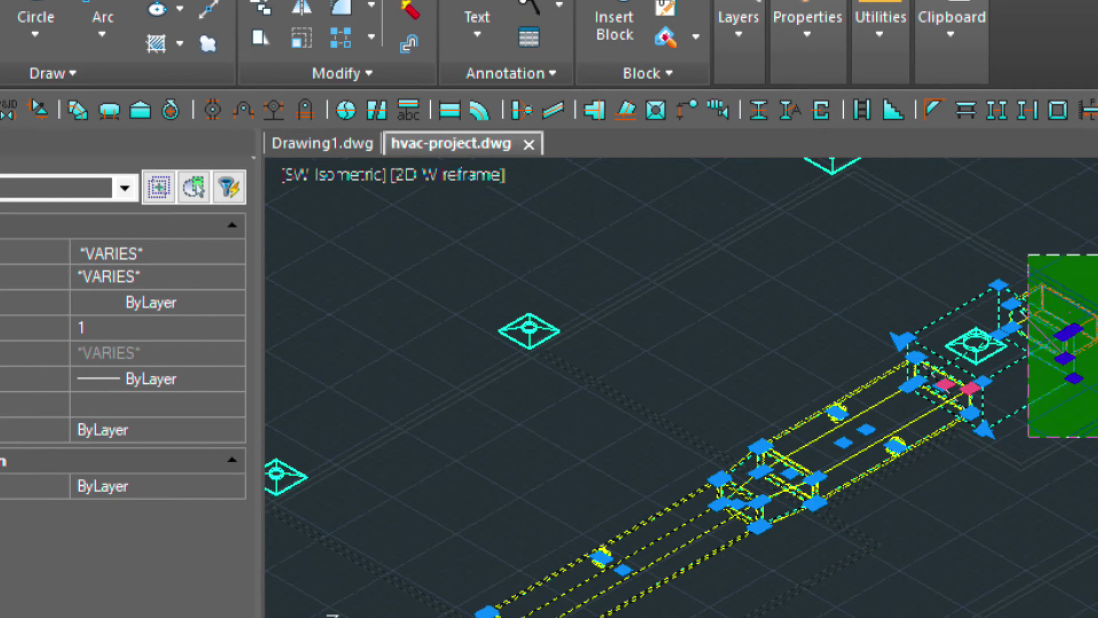
left_click(983, 201)
left_click(978, 496)
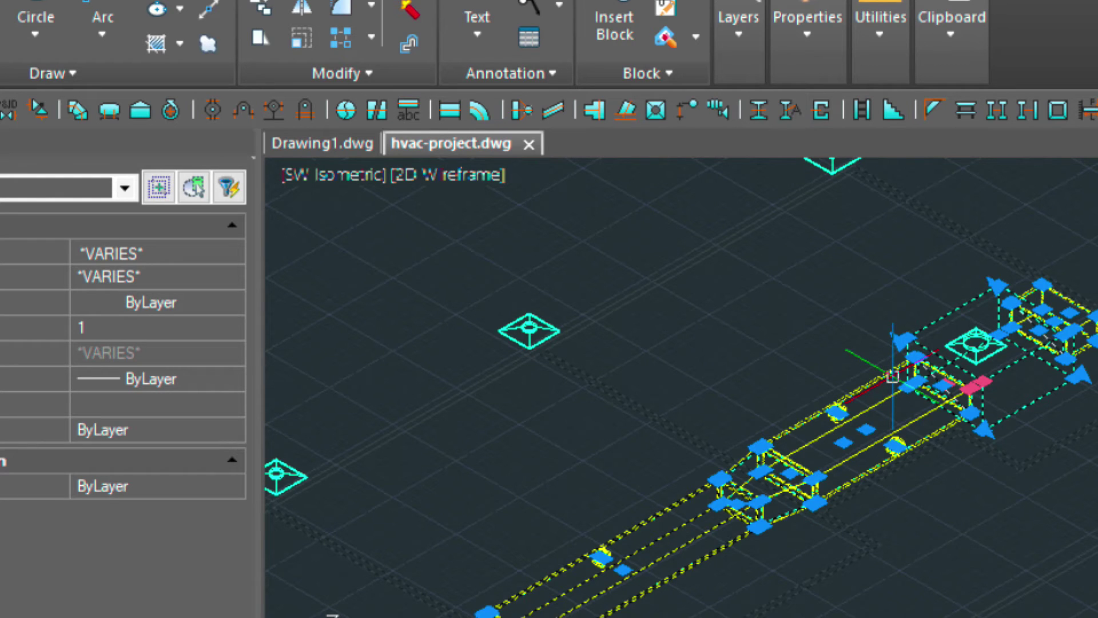
type("m")
key("Return")
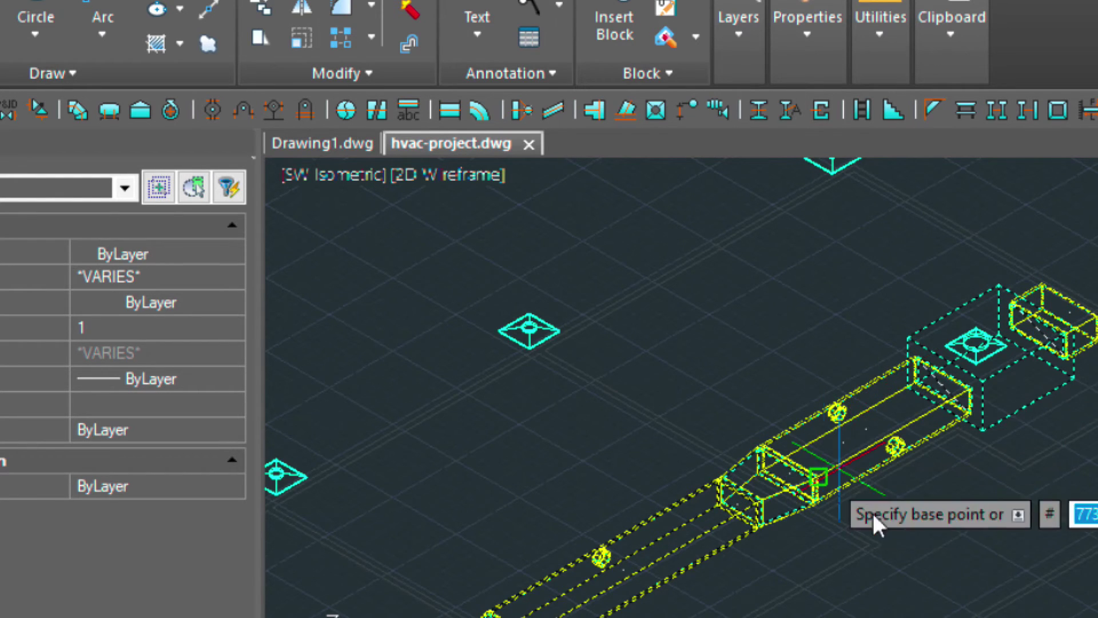
left_click(892, 562)
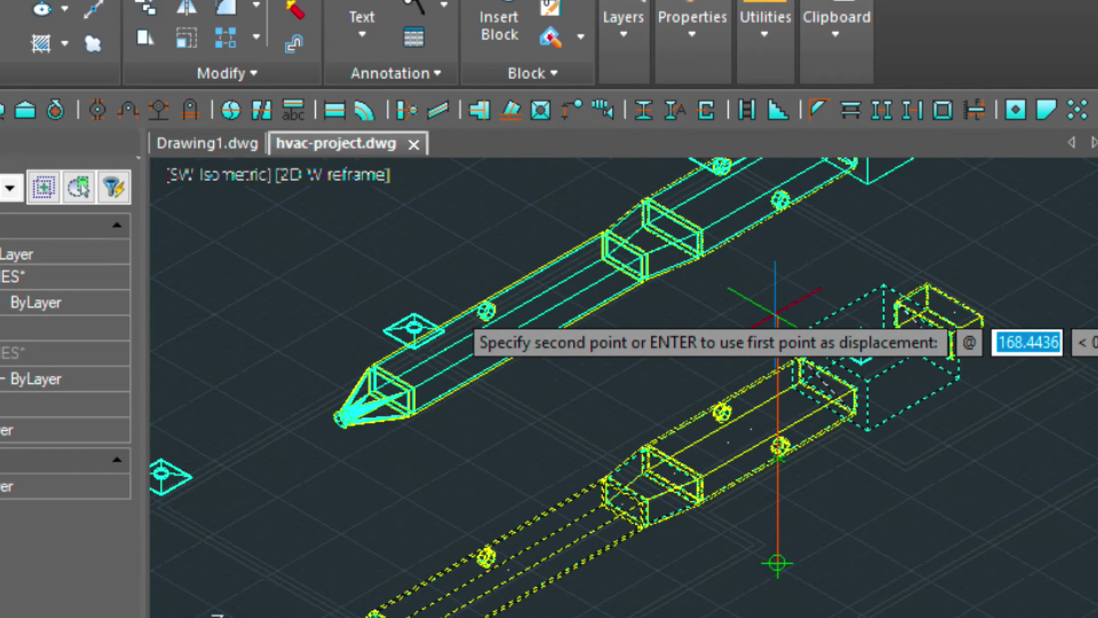
type("12")
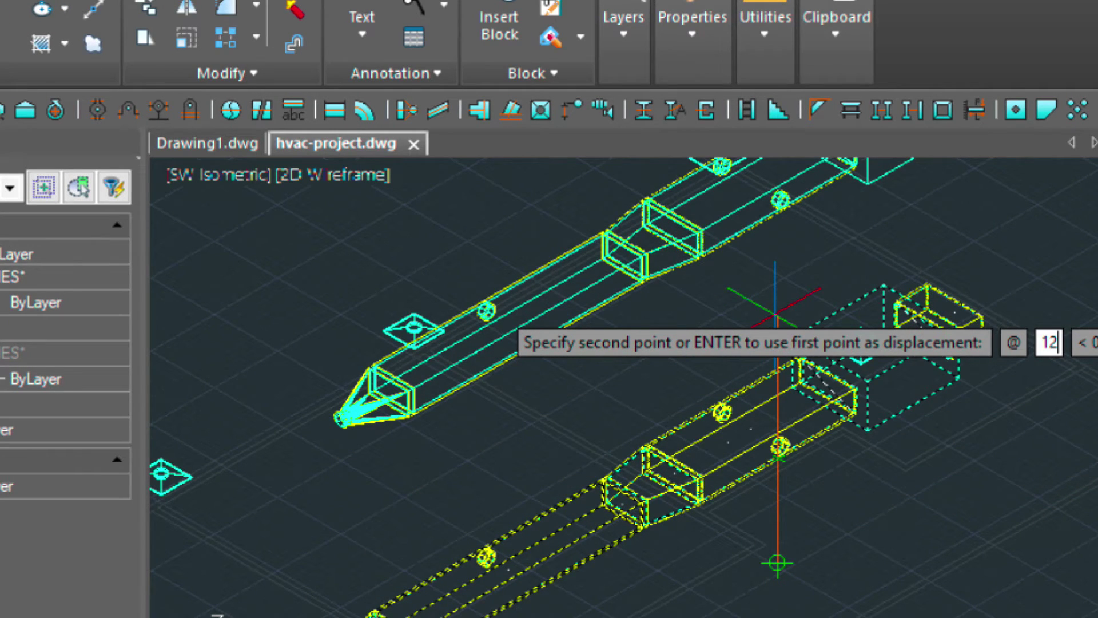
type("'")
key("Return")
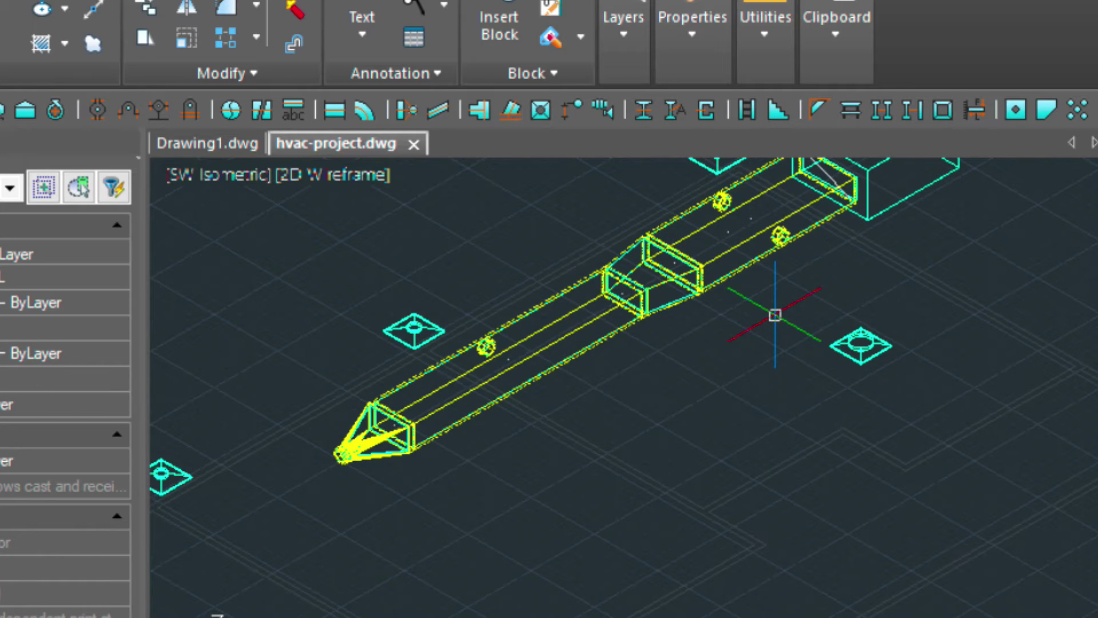
scroll(737, 430, "down", 2)
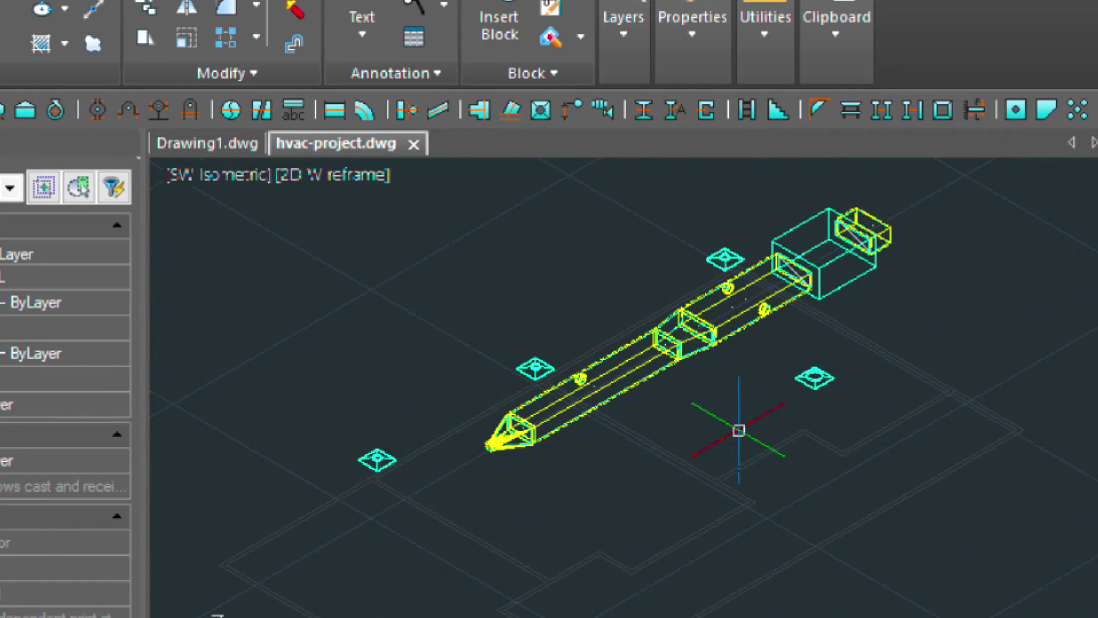
scroll(701, 430, "up", 3)
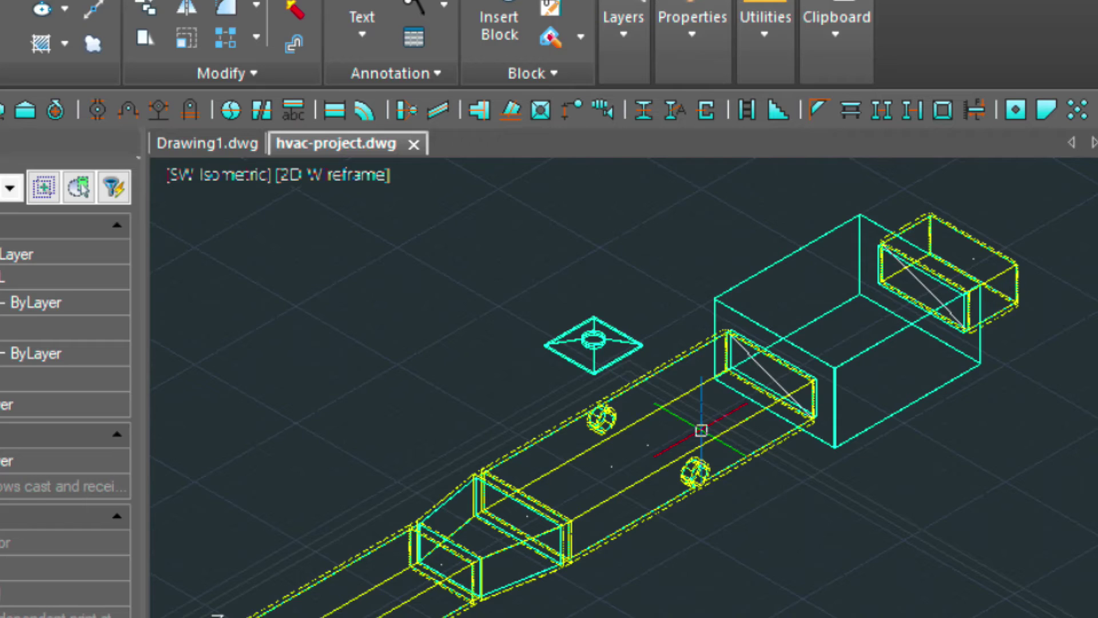
Step: Switch to Top view and move the first round tap in line with its diffuser
left_click(527, 1)
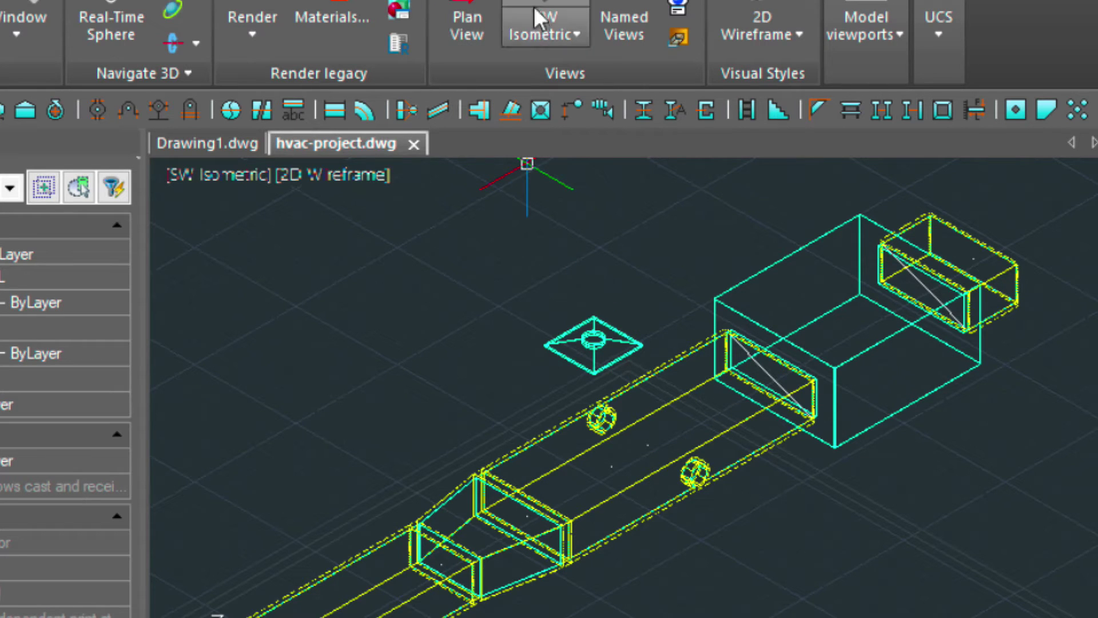
left_click(573, 37)
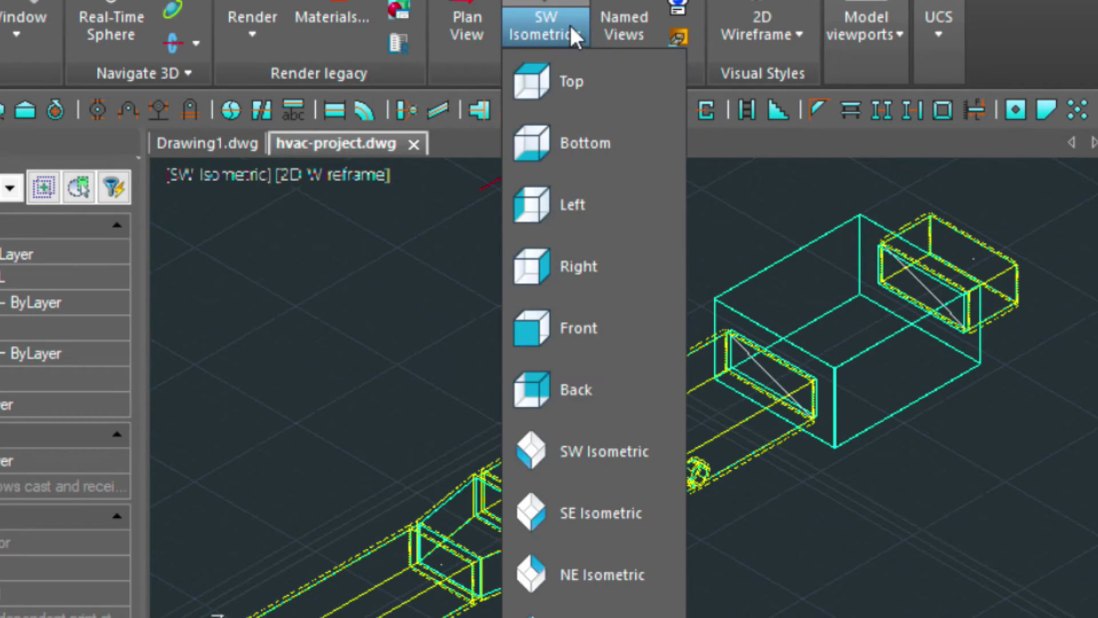
left_click(550, 77)
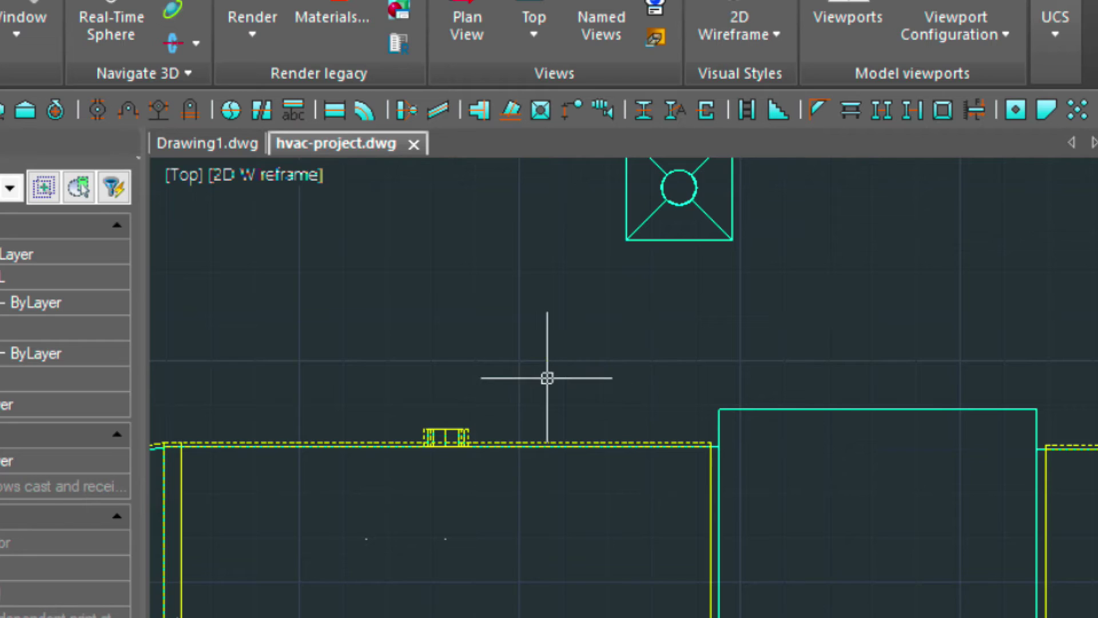
left_click(405, 380)
left_click(537, 495)
type("M")
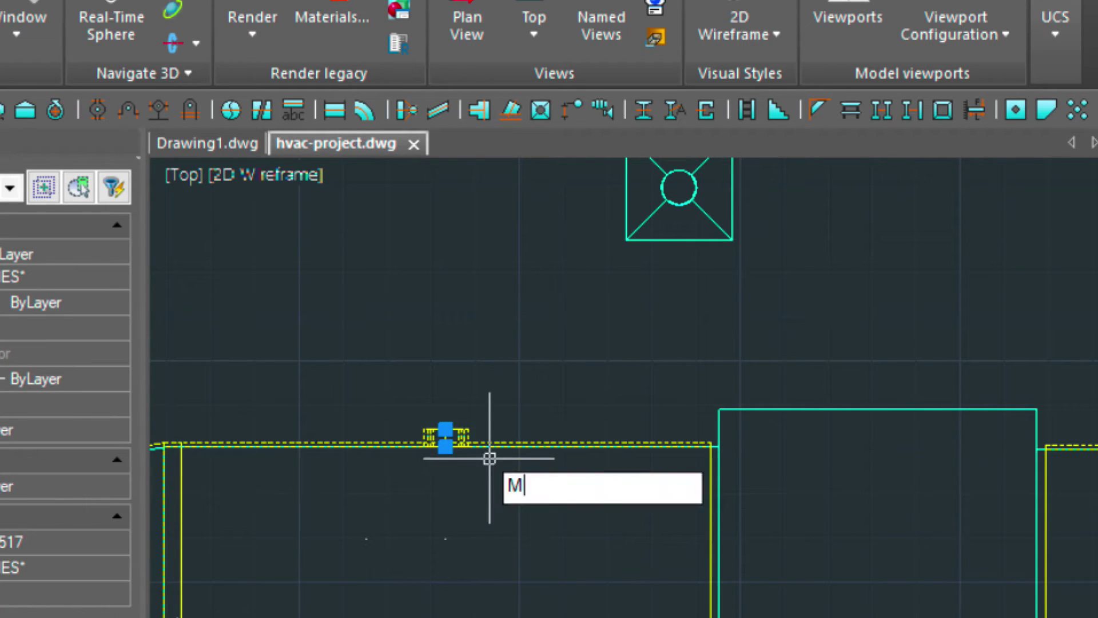
key("Return")
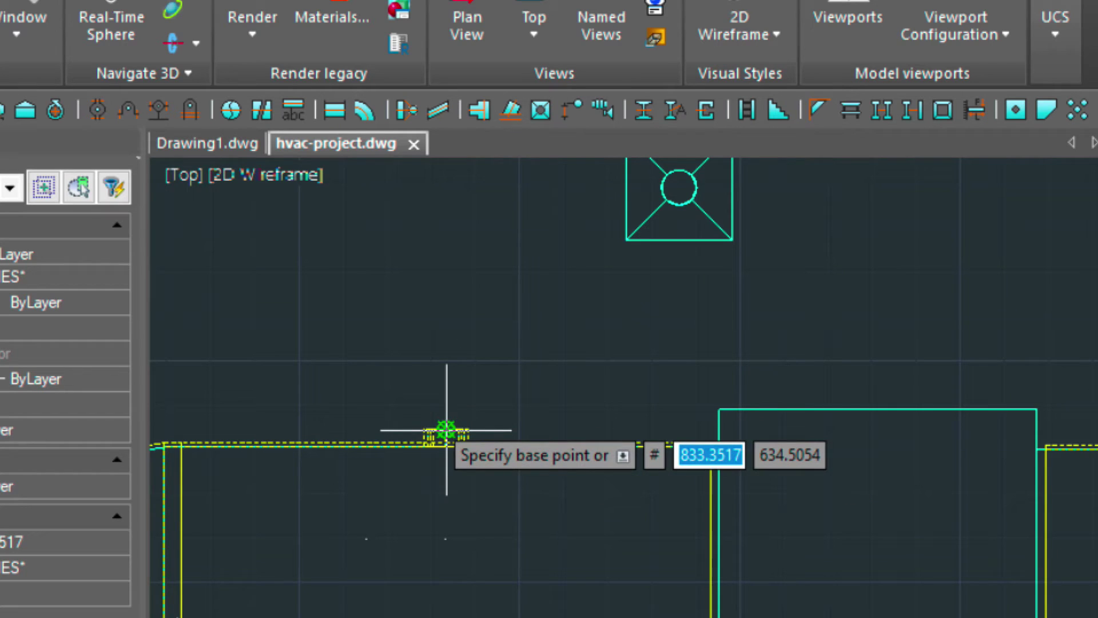
left_click(446, 430)
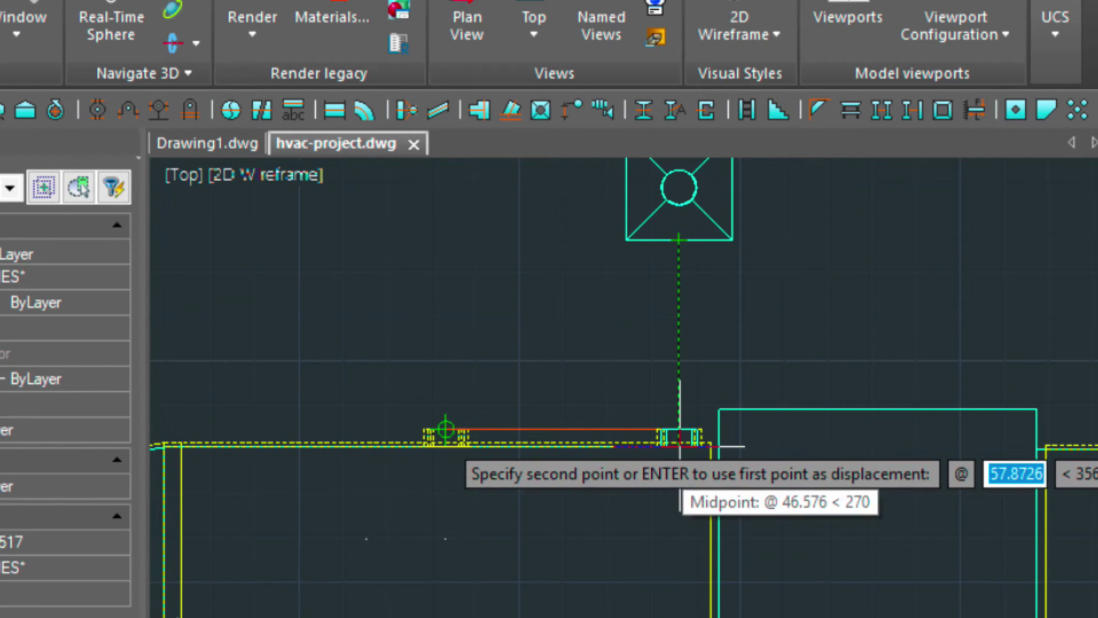
left_click(679, 445)
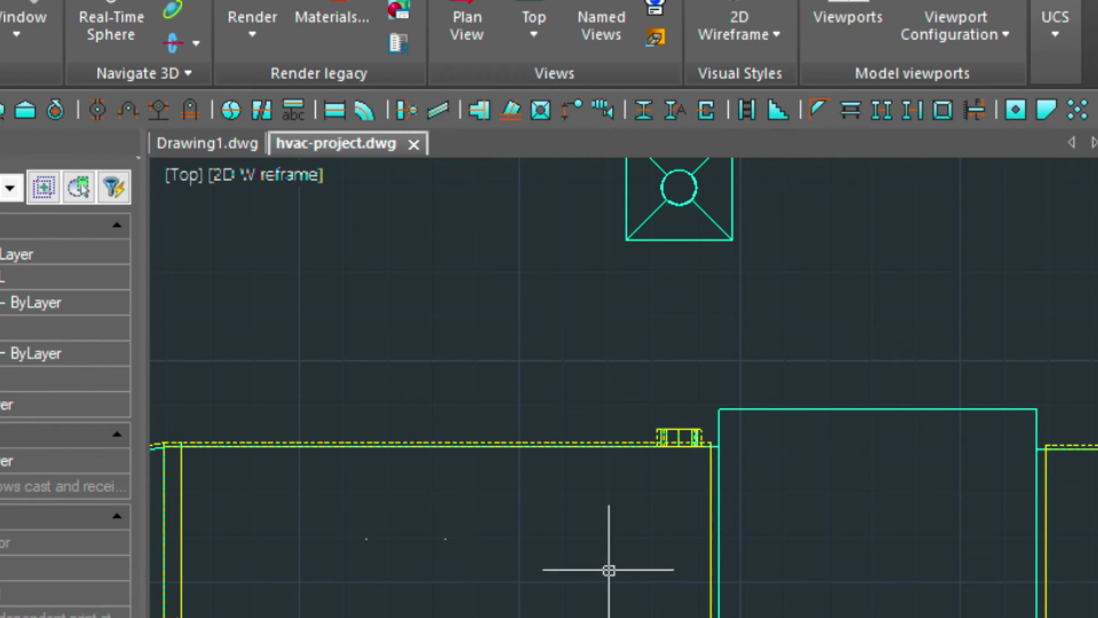
Step: Move the second round tap into line with the diffuser below it
middle_click_drag(608, 572, 678, 255)
left_click(454, 274)
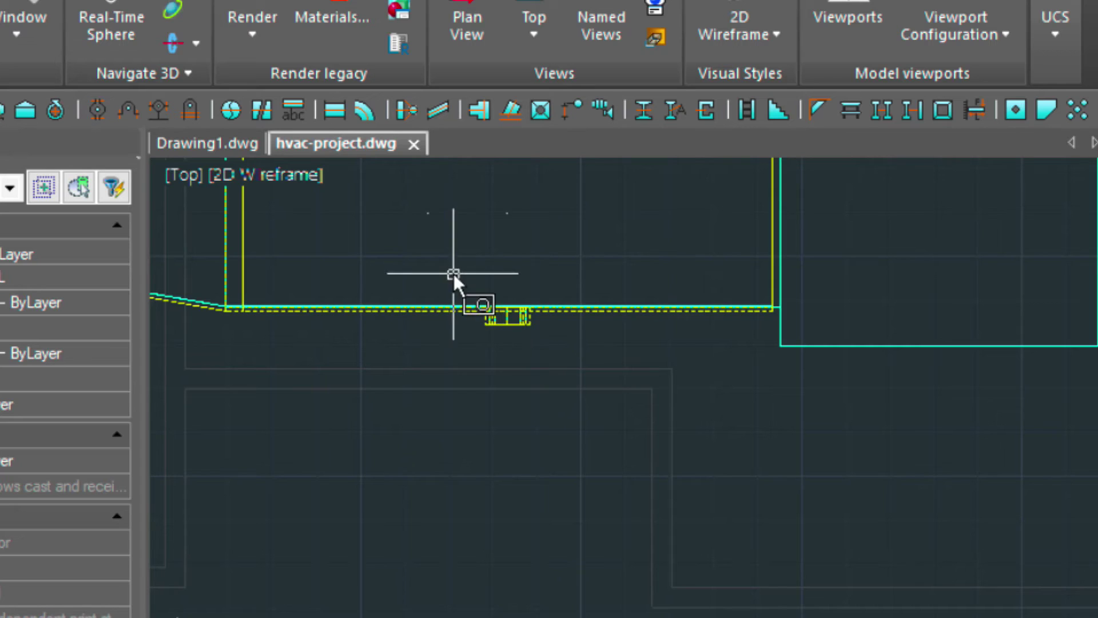
left_click(578, 365)
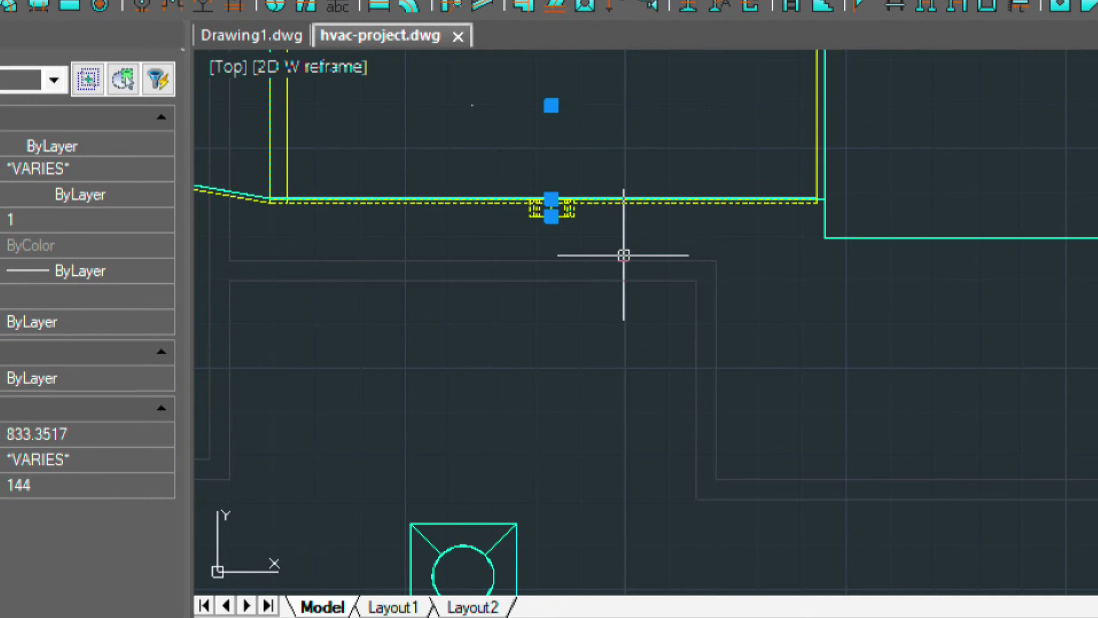
type("m")
key("Return")
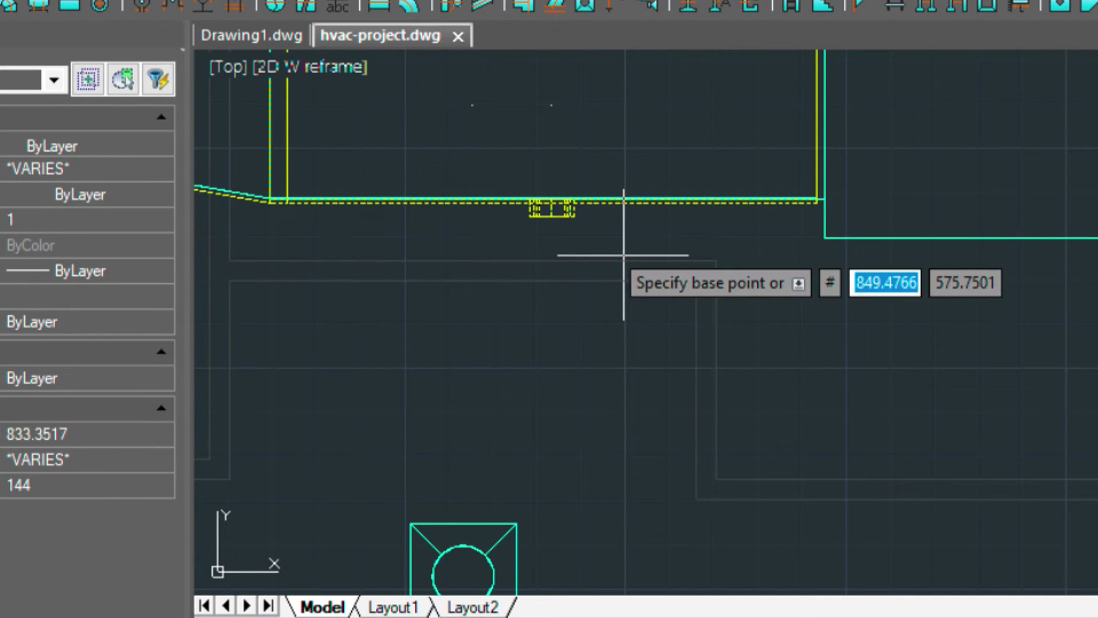
left_click(562, 224)
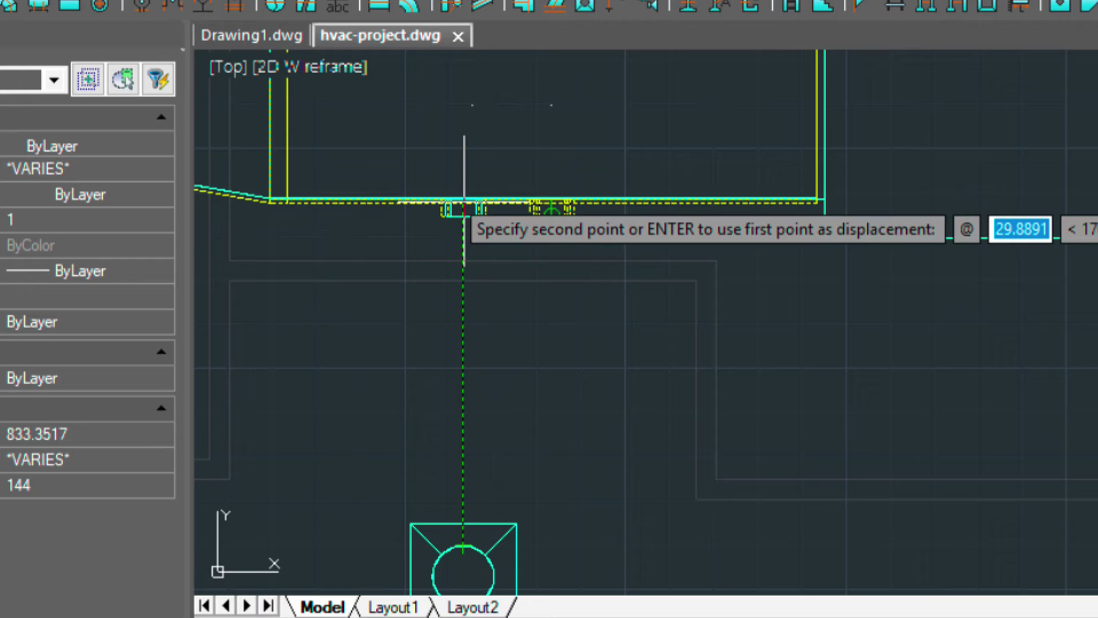
left_click(463, 200)
Step: Move the third tap on the narrower duct section into line with its diffuser
mouse_move(417, 168)
middle_mouse_down()
mouse_move(554, 169)
mouse_move(716, 200)
middle_mouse_up()
scroll(716, 200, "down", 2)
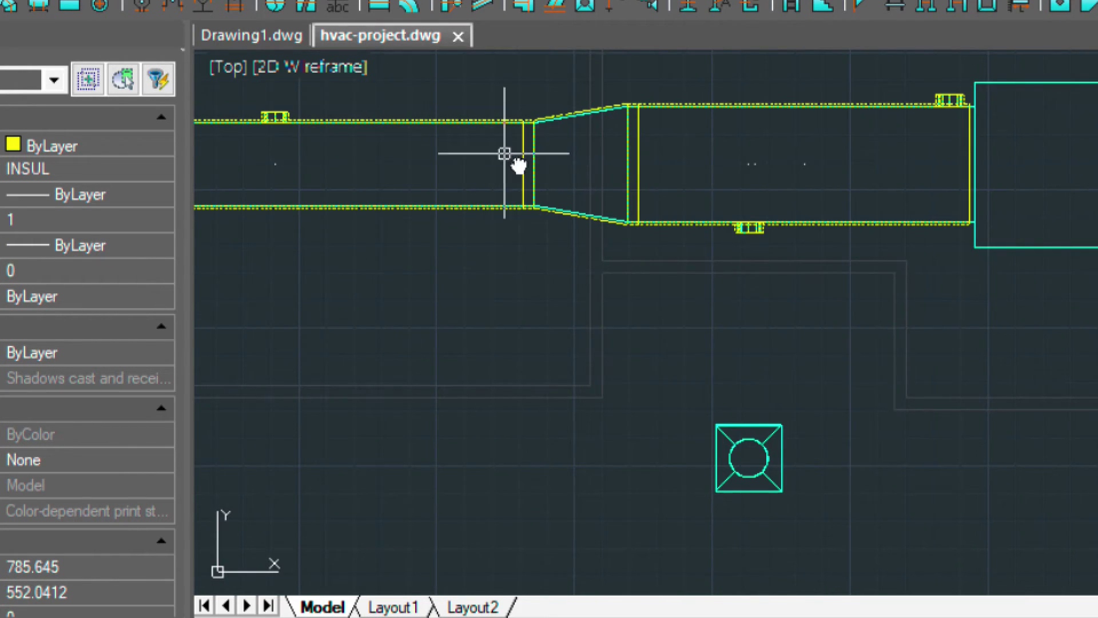
middle_click_drag(505, 153, 817, 399)
left_click(553, 323)
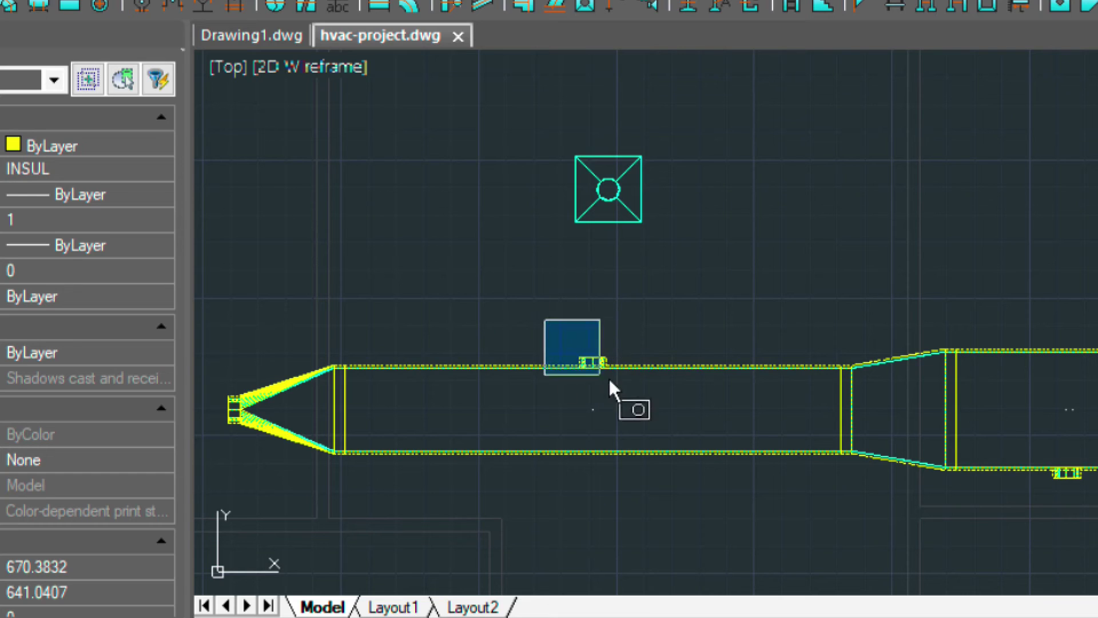
left_click(618, 391)
type("m")
key("Return")
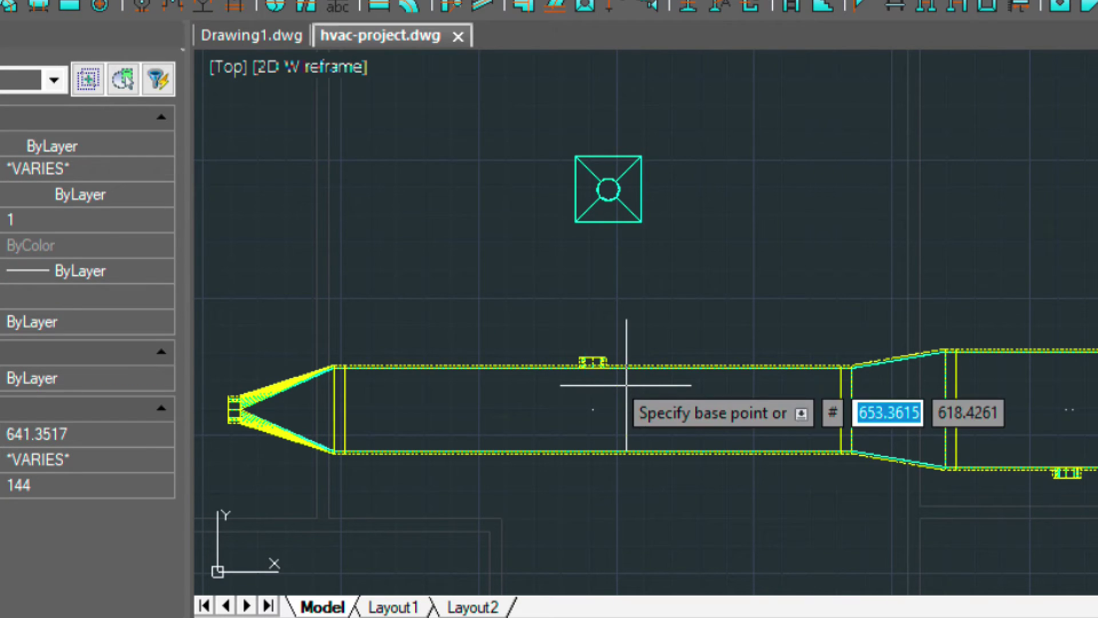
left_click(594, 353)
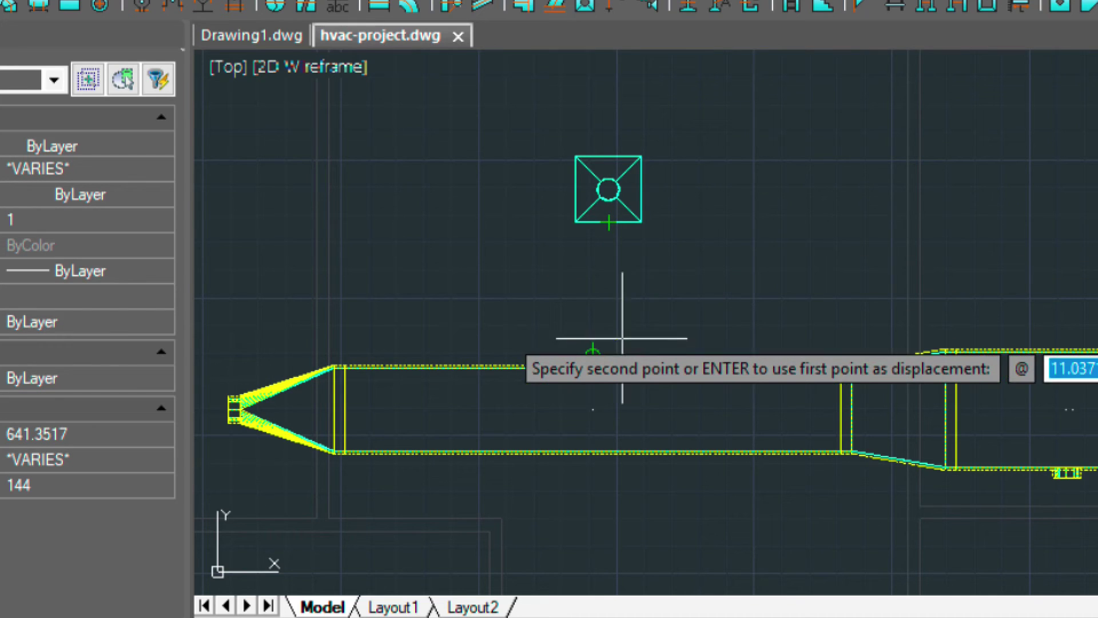
left_click(609, 360)
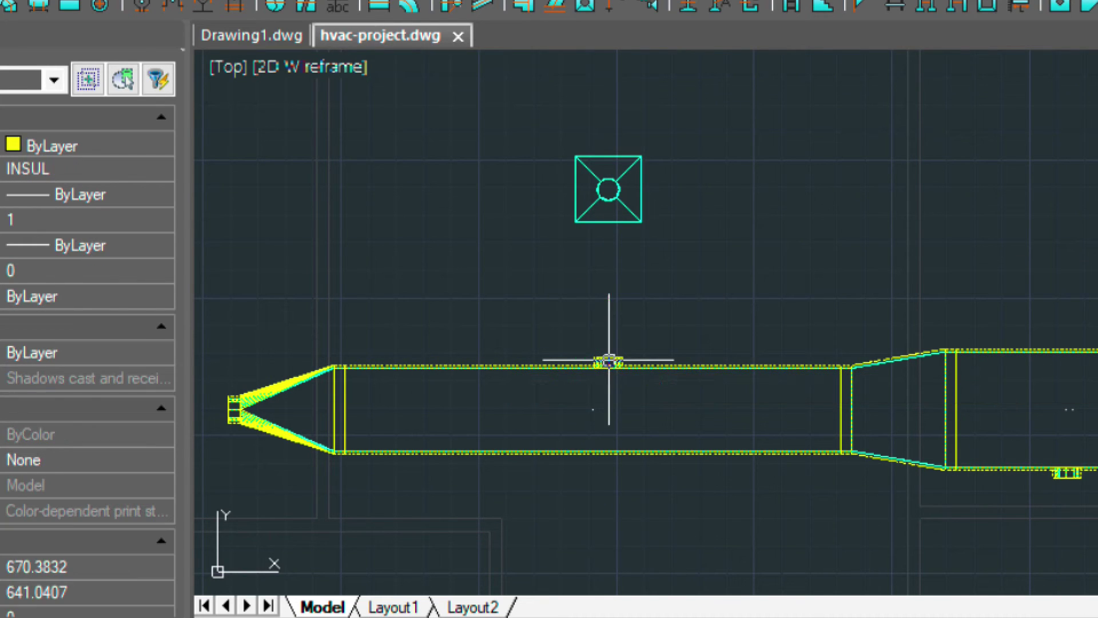
scroll(687, 418, "down", 2)
middle_click_drag(740, 380, 469, 285)
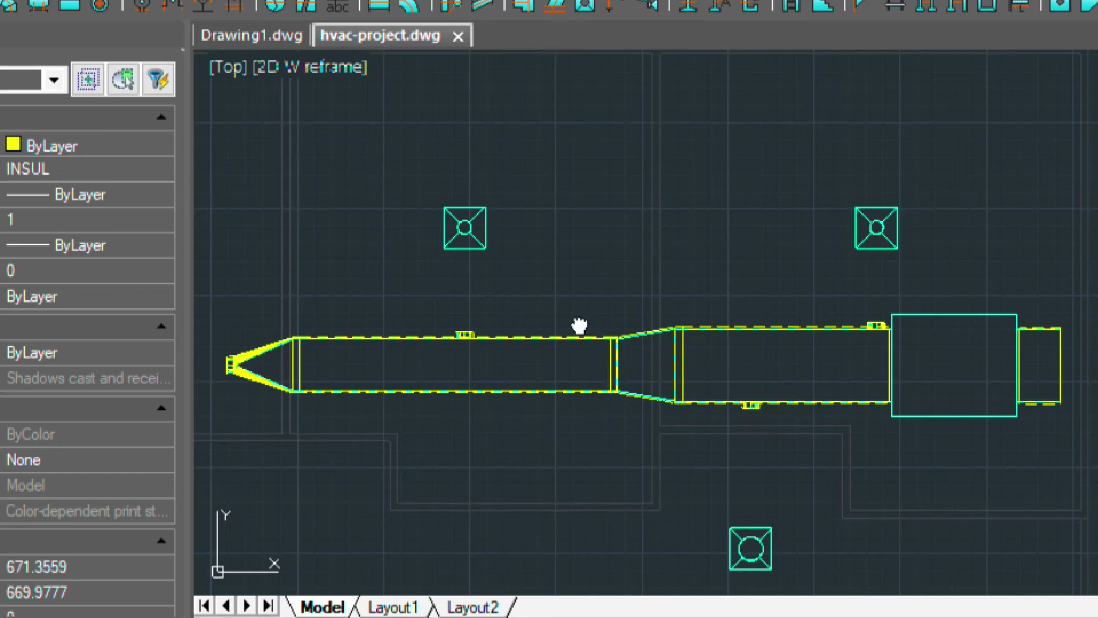
Step: In southwest isometric view, draw the first tap and diffuser lines and fillet them into a corner
left_click(585, 5)
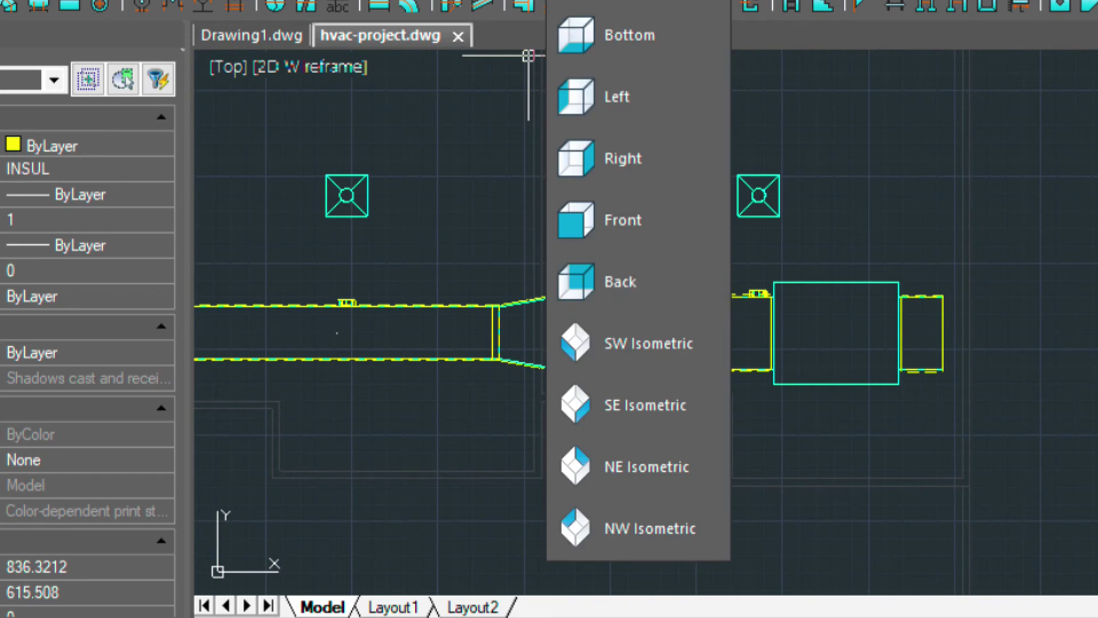
left_click(657, 352)
scroll(753, 324, "up", 2)
scroll(747, 311, "up", 2)
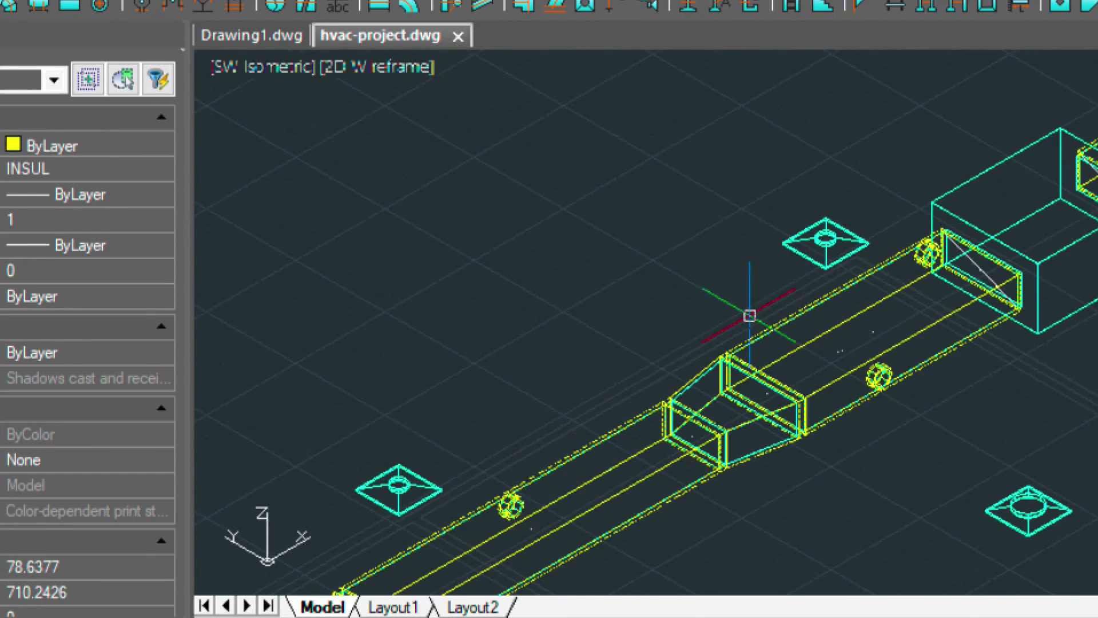
scroll(746, 312, "up", 1)
scroll(819, 358, "up", 1)
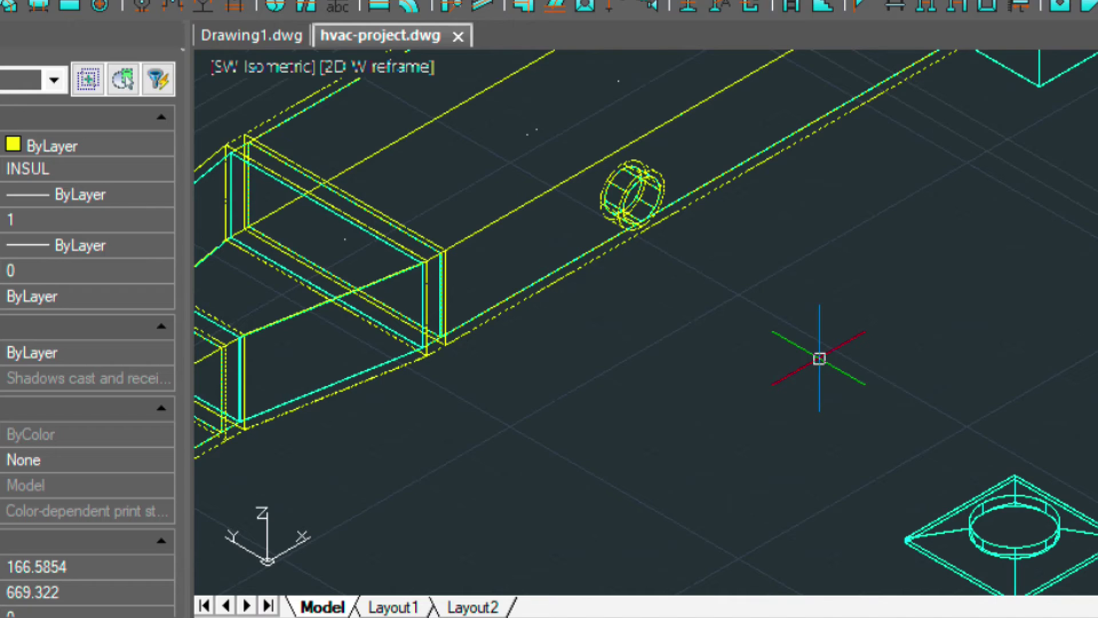
scroll(820, 358, "down", 2)
type("L")
key("Return")
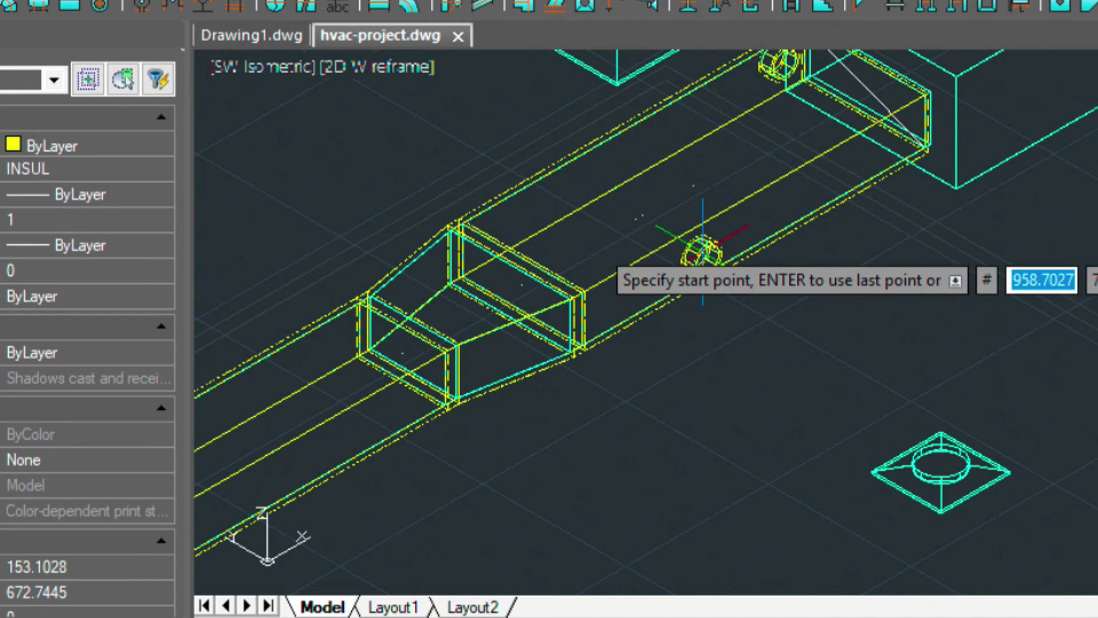
left_click(720, 268)
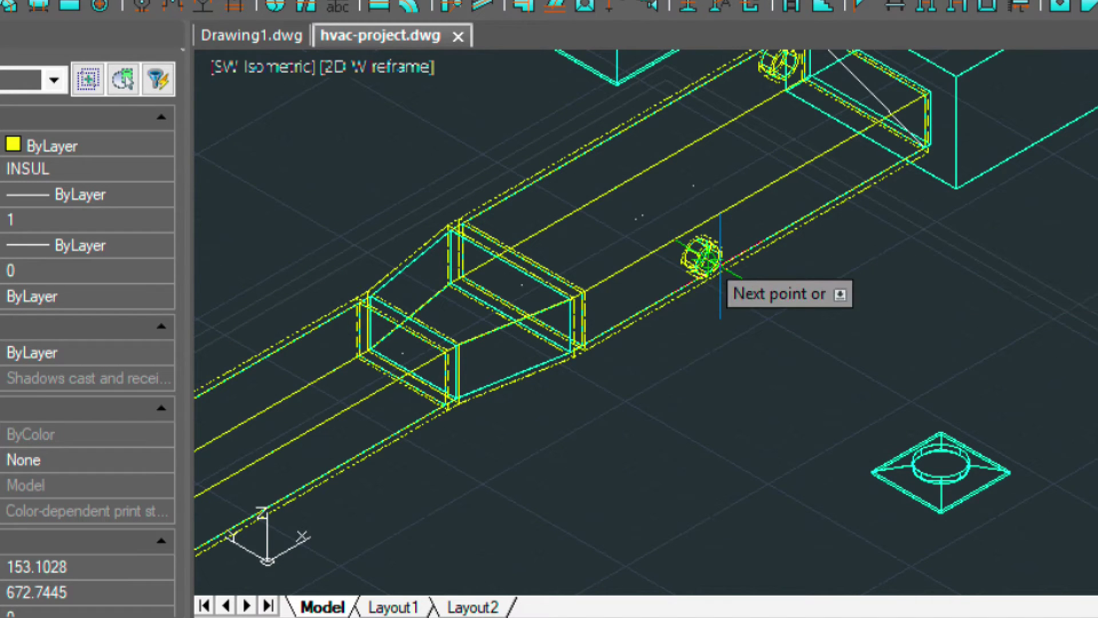
left_click(1017, 426)
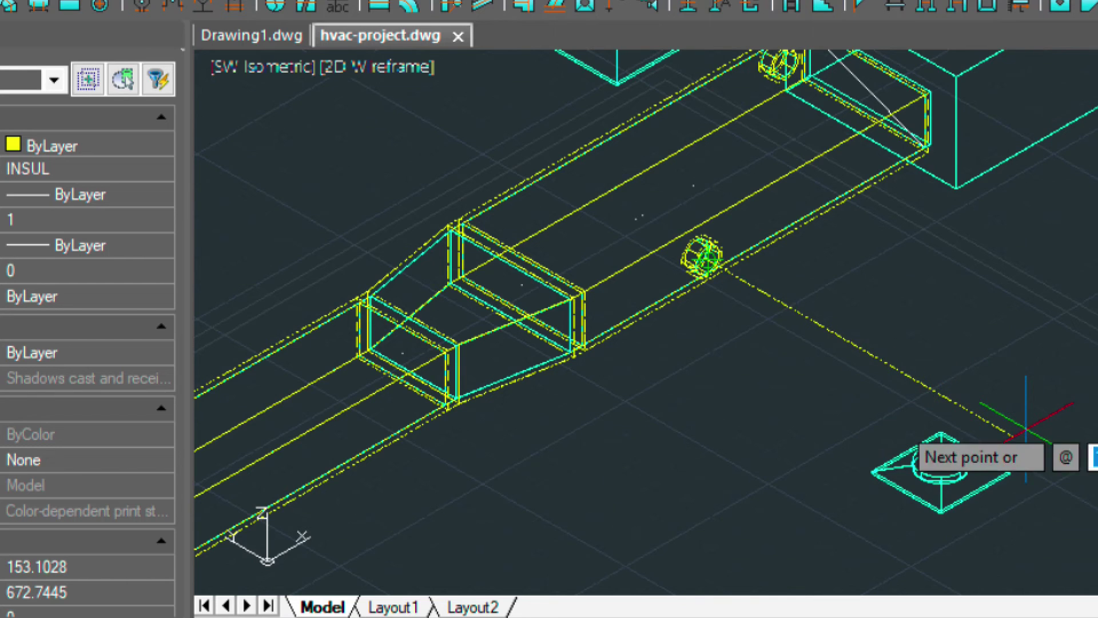
key("Return")
key("Return")
scroll(943, 450, "up", 2)
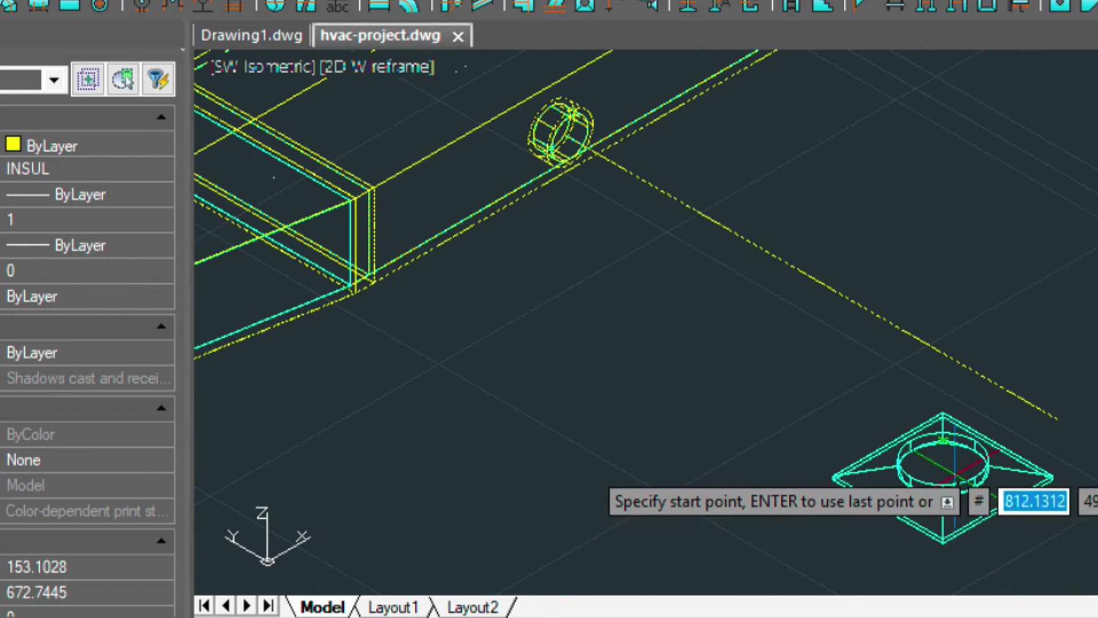
scroll(944, 465, "up", 2)
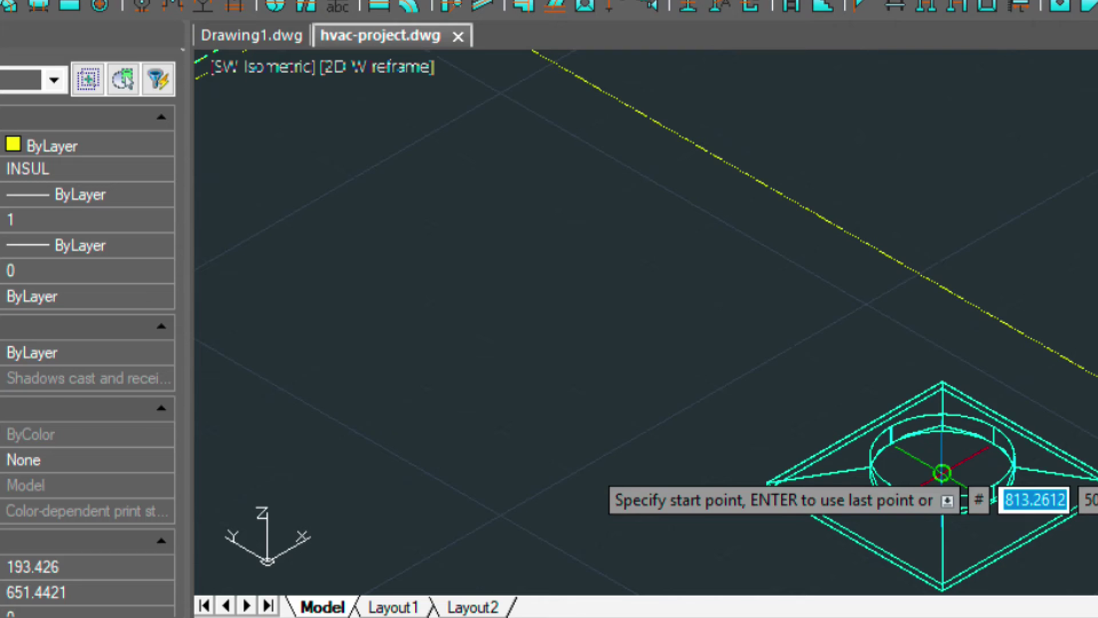
left_click(943, 456)
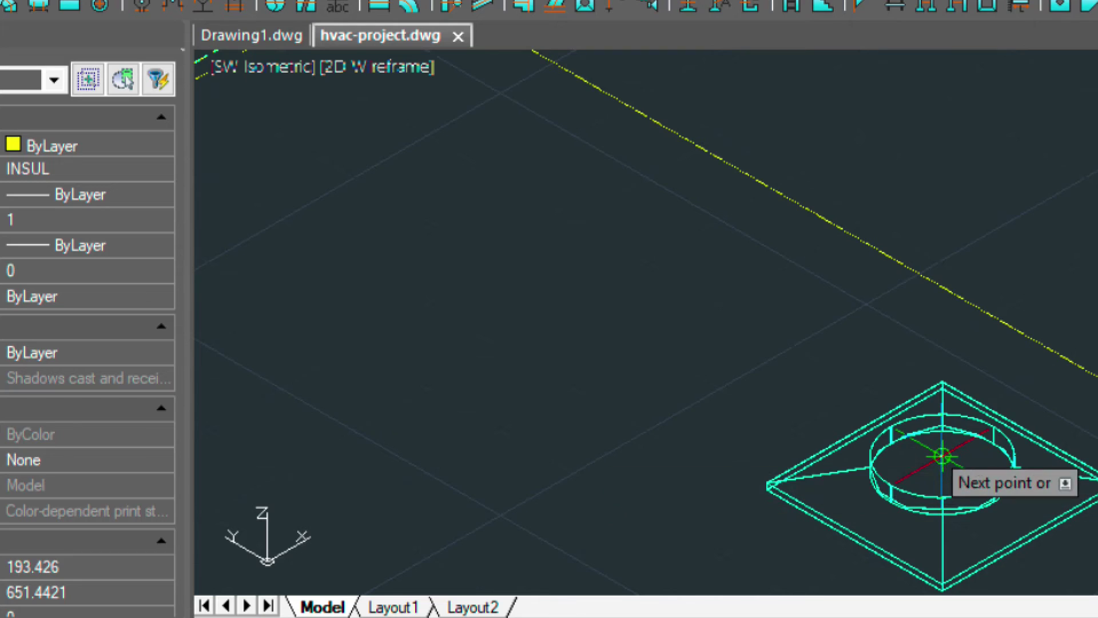
left_click(942, 229)
key("Return")
type("f")
key("Return")
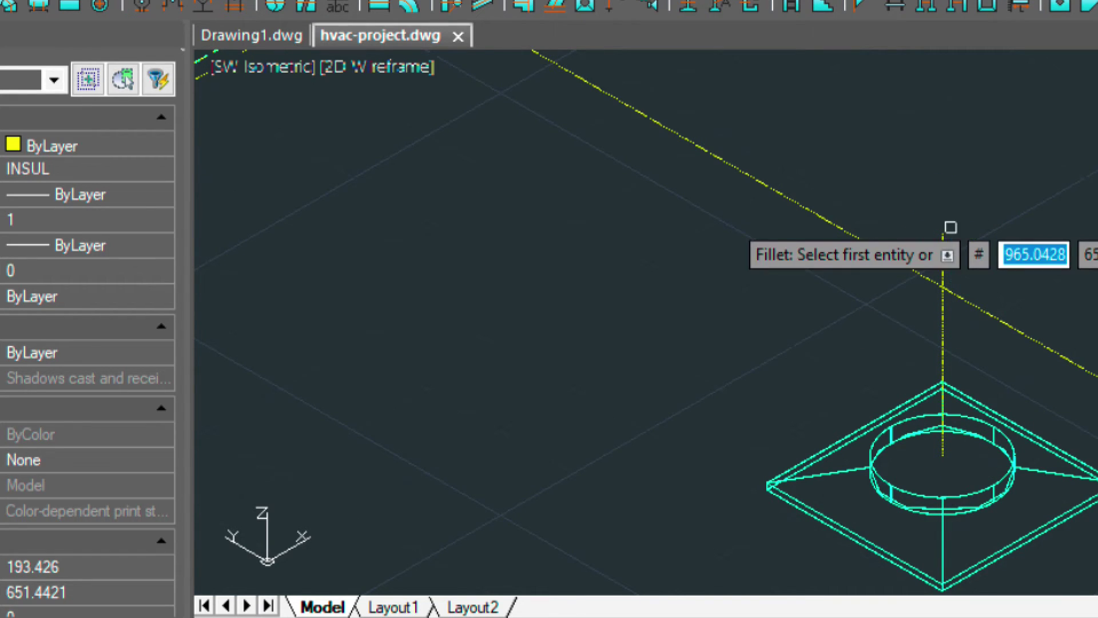
left_click(924, 276)
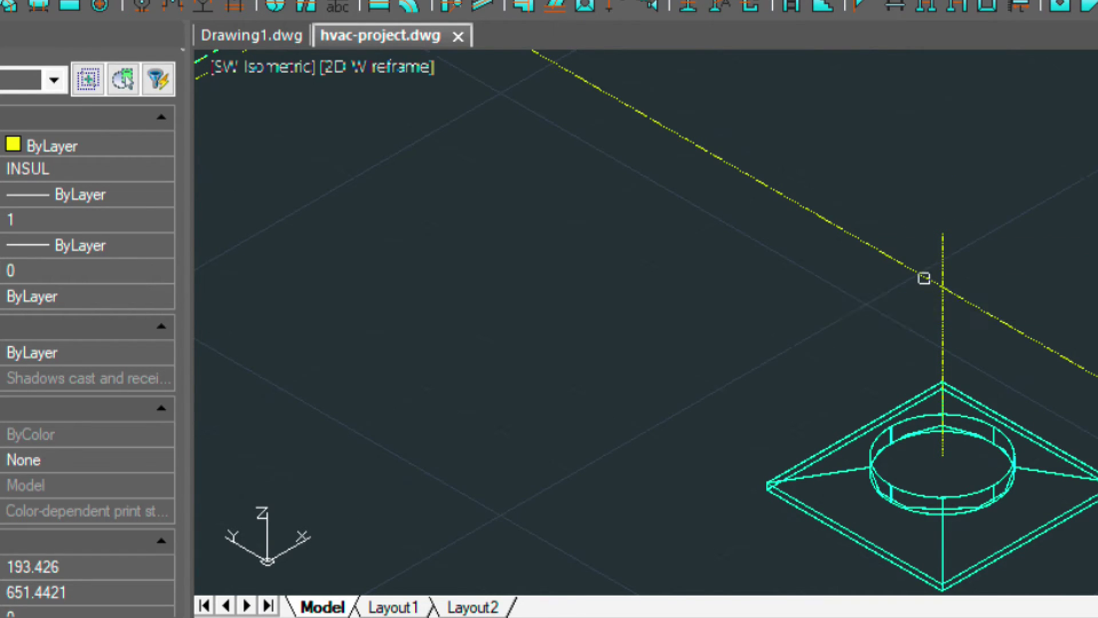
left_click(944, 323)
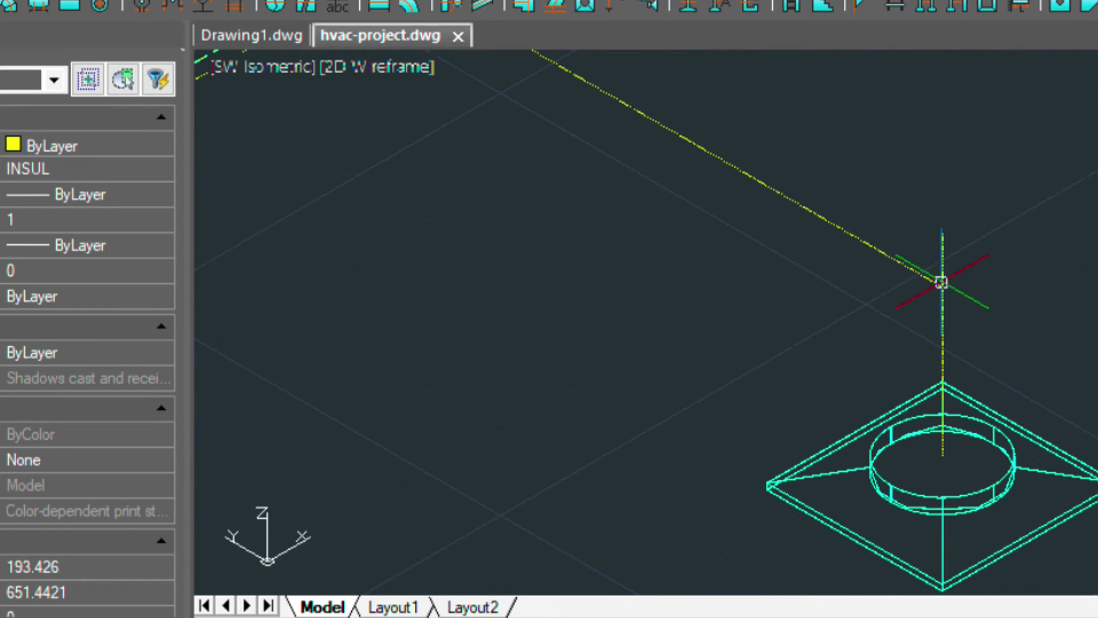
scroll(941, 283, "down", 2)
scroll(941, 282, "down", 2)
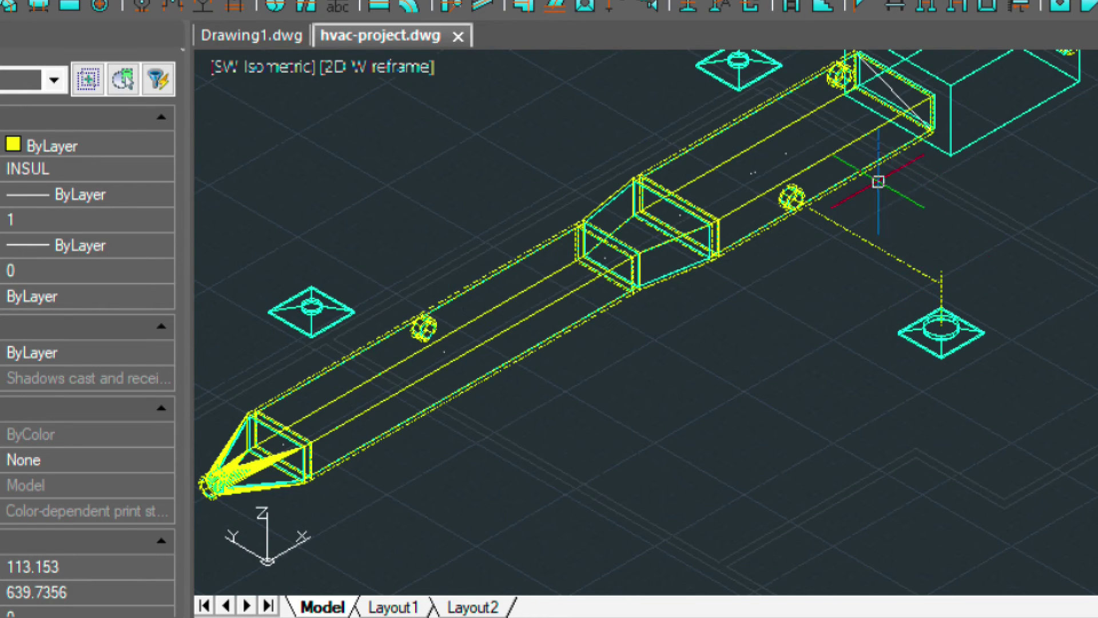
Step: Draw a second diffuser riser line and tap line, and fillet them into a corner
mouse_move(692, 98)
middle_mouse_down()
mouse_move(726, 214)
mouse_move(667, 309)
mouse_move(723, 307)
middle_mouse_up()
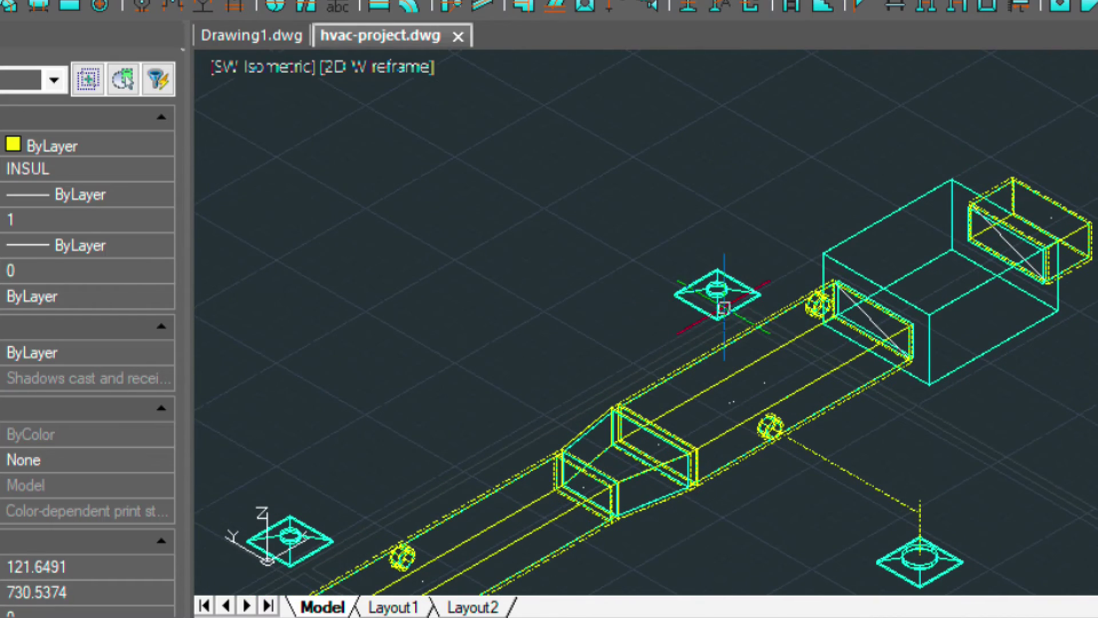
scroll(757, 308, "up", 1)
scroll(758, 308, "up", 2)
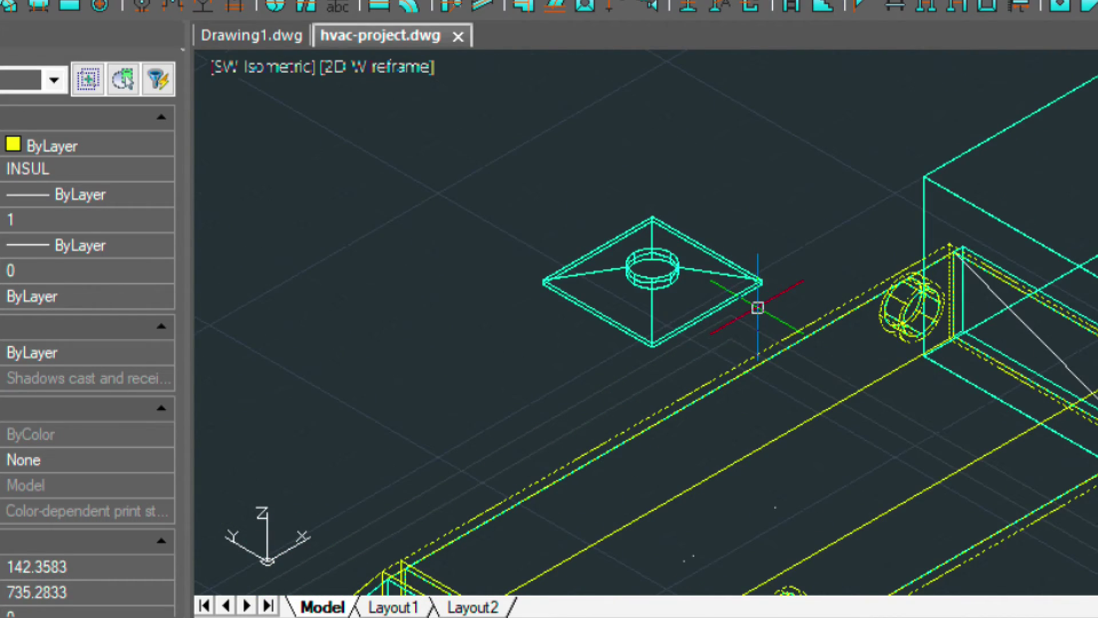
scroll(653, 266, "up", 1)
type("l")
key("Return")
left_click(654, 267)
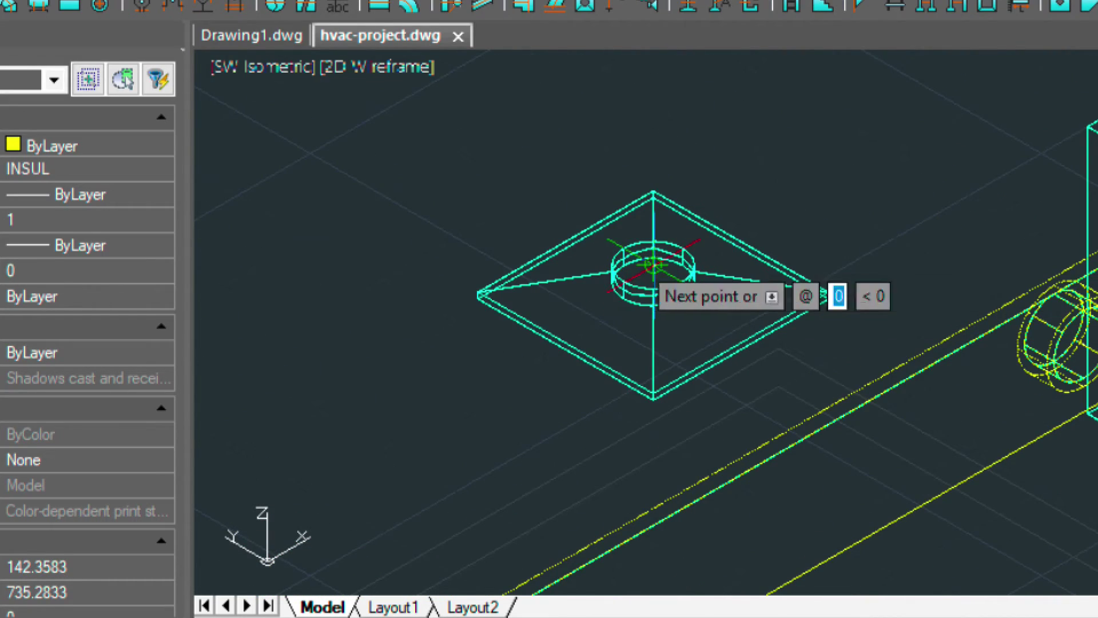
left_click(660, 66)
key("Return")
type("l")
key("Return")
left_click(1050, 326)
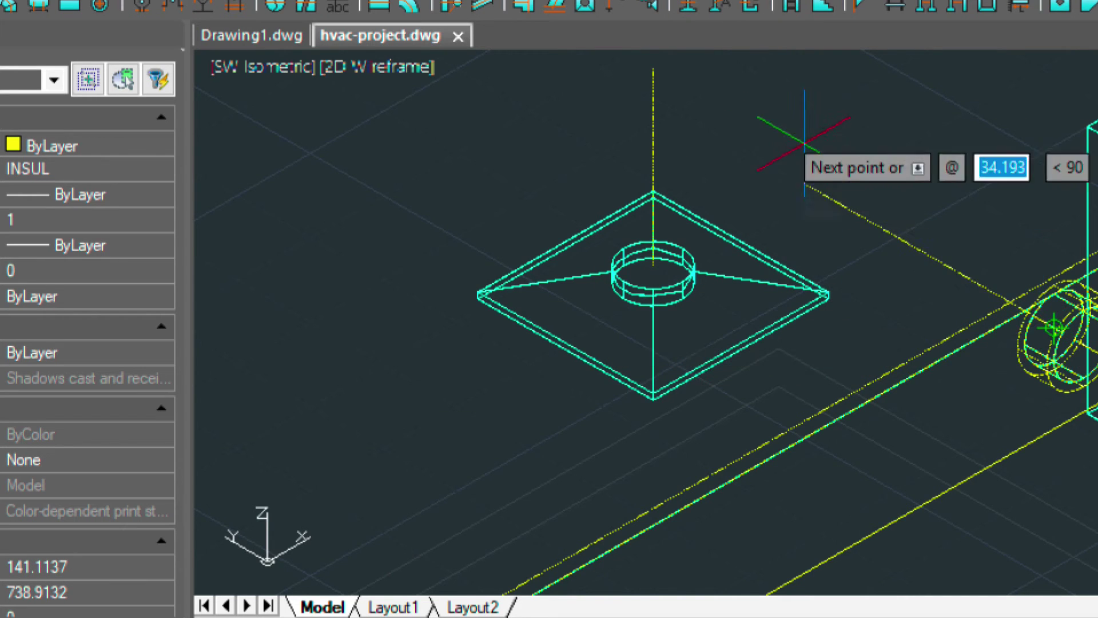
left_click(780, 126)
key("Return")
type("f")
key("Return")
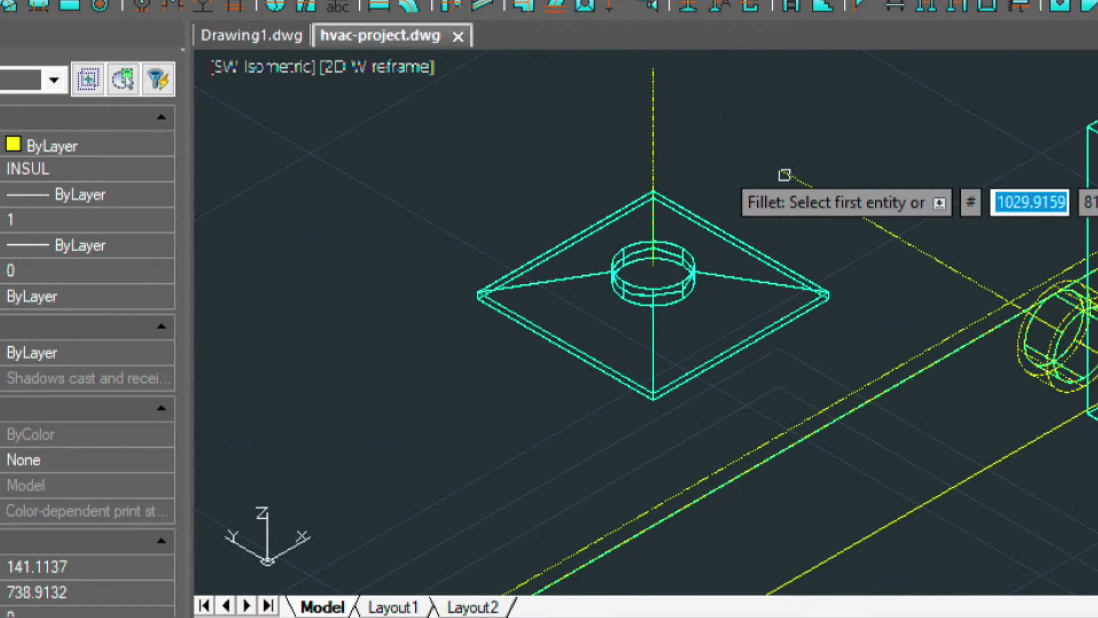
left_click(784, 174)
left_click(656, 158)
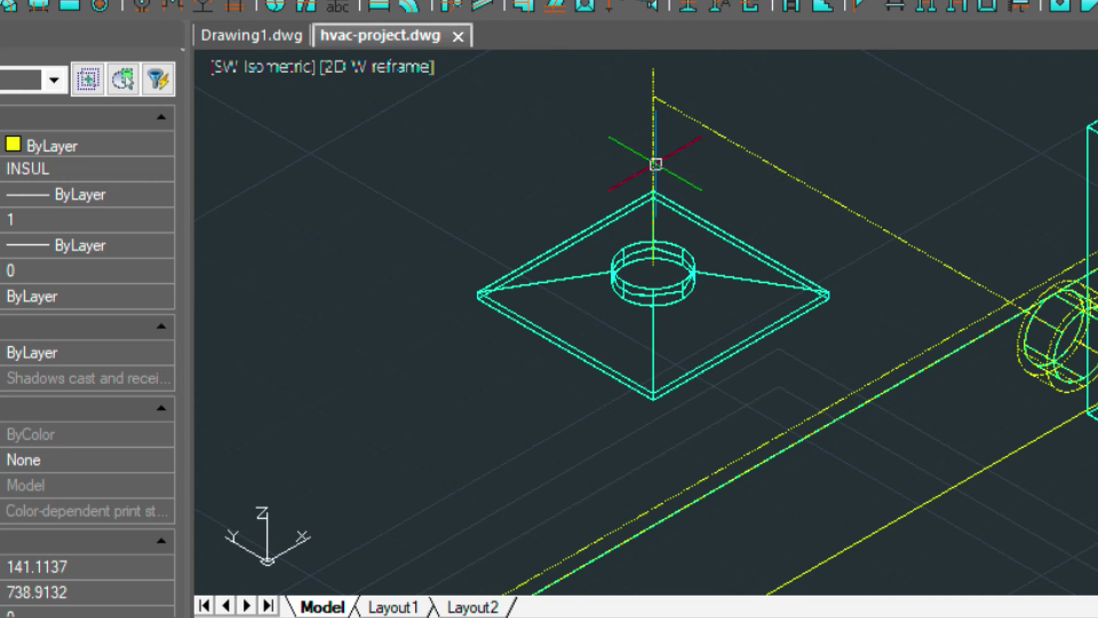
scroll(655, 172, "down", 2)
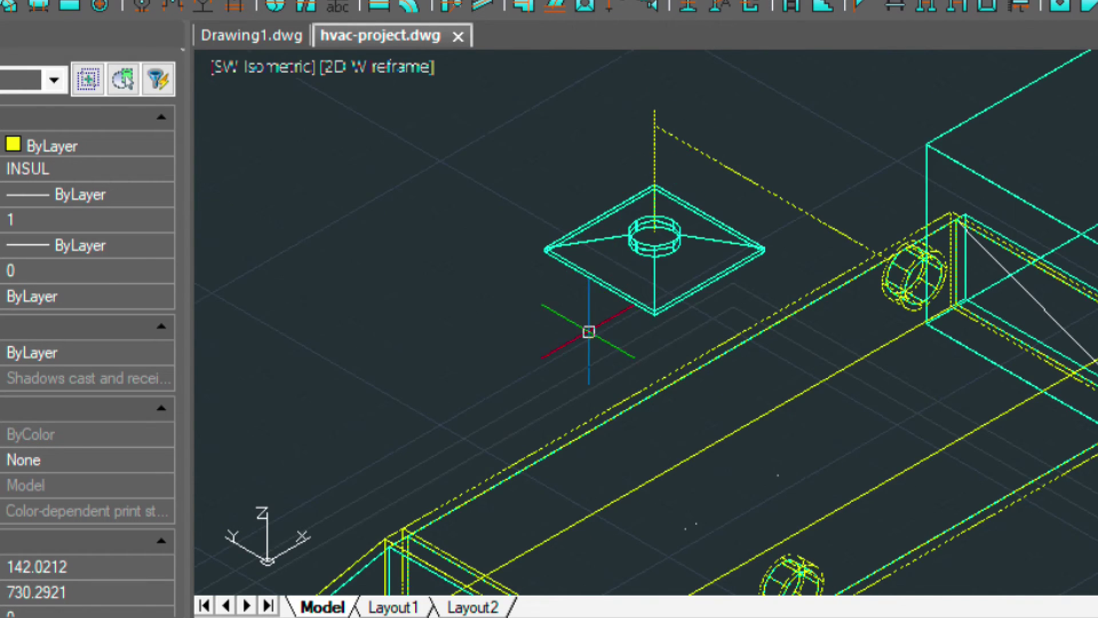
Step: Draw the third route line beside its diffuser and fillet it to the vertical line
middle_click_drag(588, 331, 705, 116)
scroll(590, 357, "down", 3)
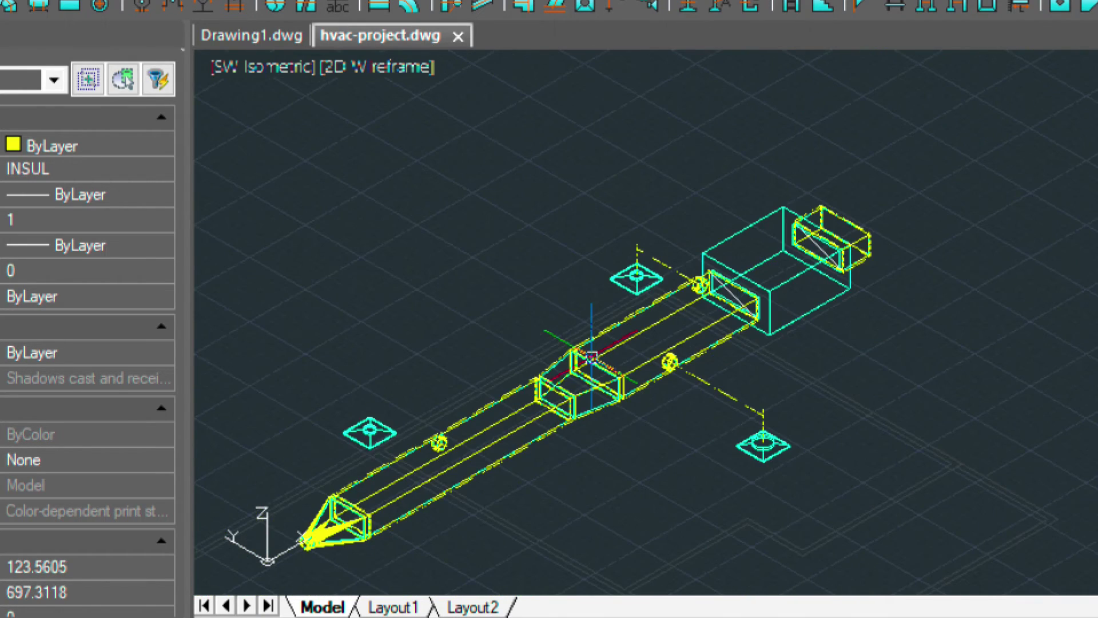
middle_click_drag(491, 435, 559, 448)
scroll(560, 447, "up", 3)
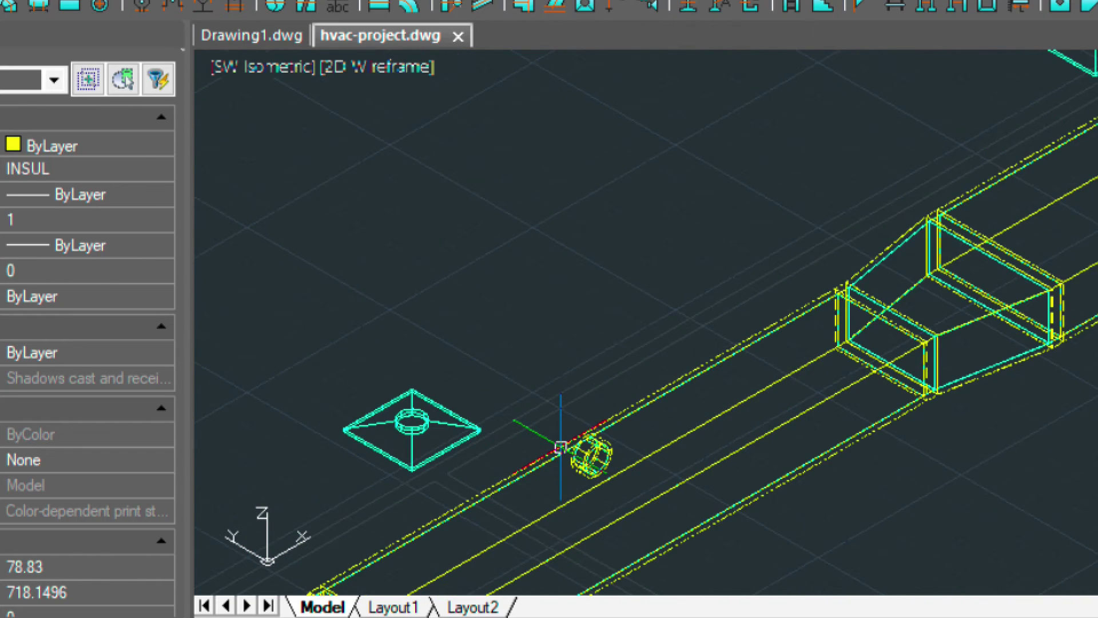
type("L")
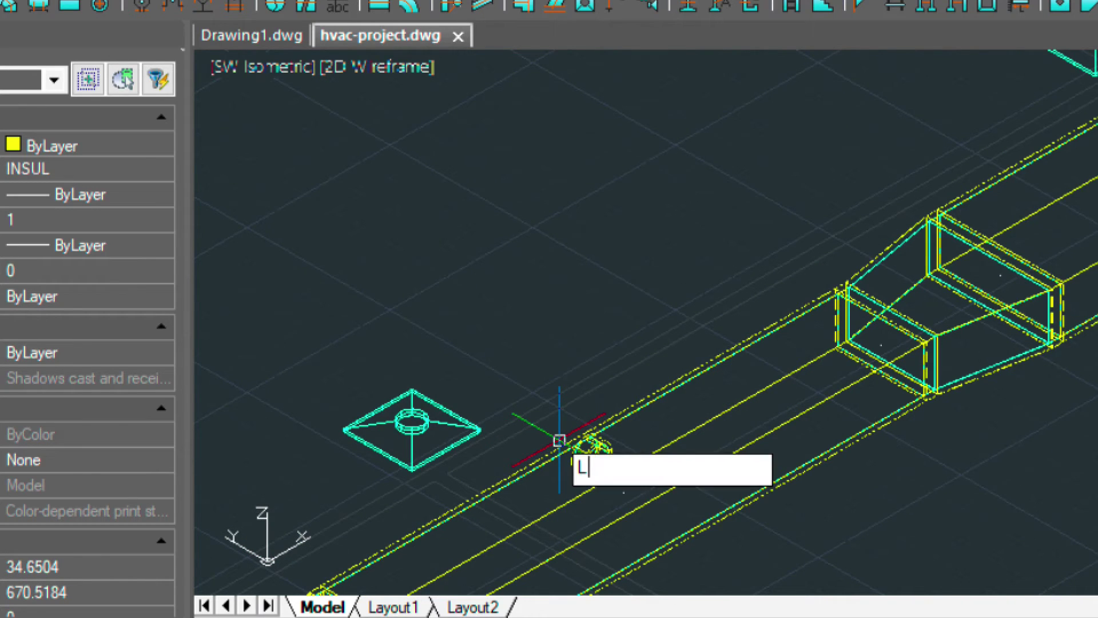
key("Return")
scroll(580, 448, "up", 2)
scroll(593, 468, "up", 2)
left_click(595, 473)
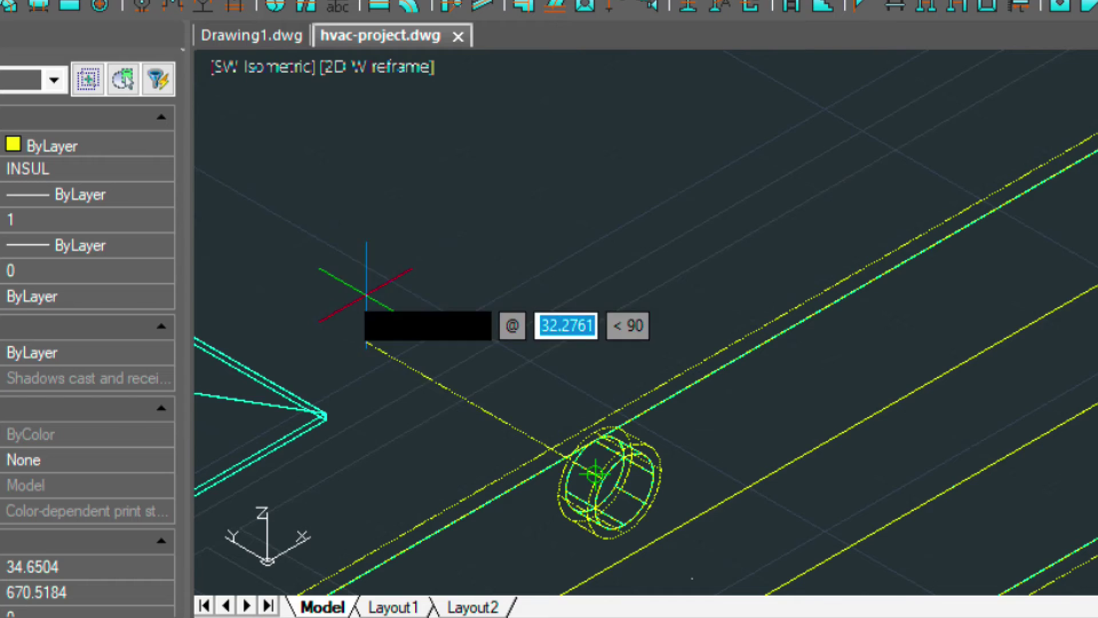
scroll(294, 223, "down", 2)
key("Return")
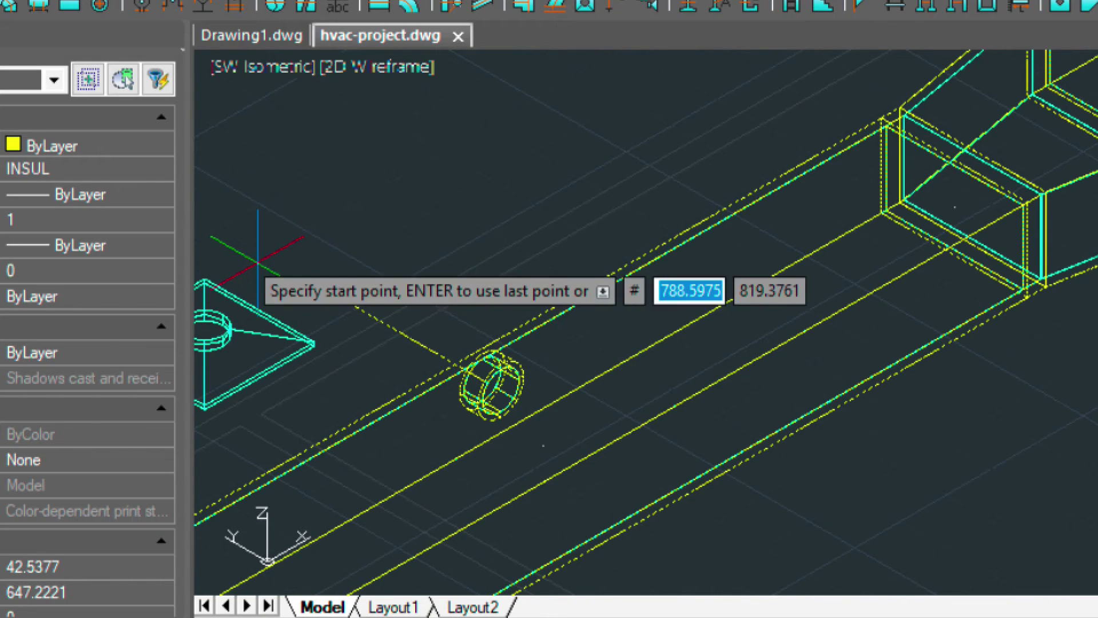
left_click(207, 327)
left_click(224, 175)
key("Return")
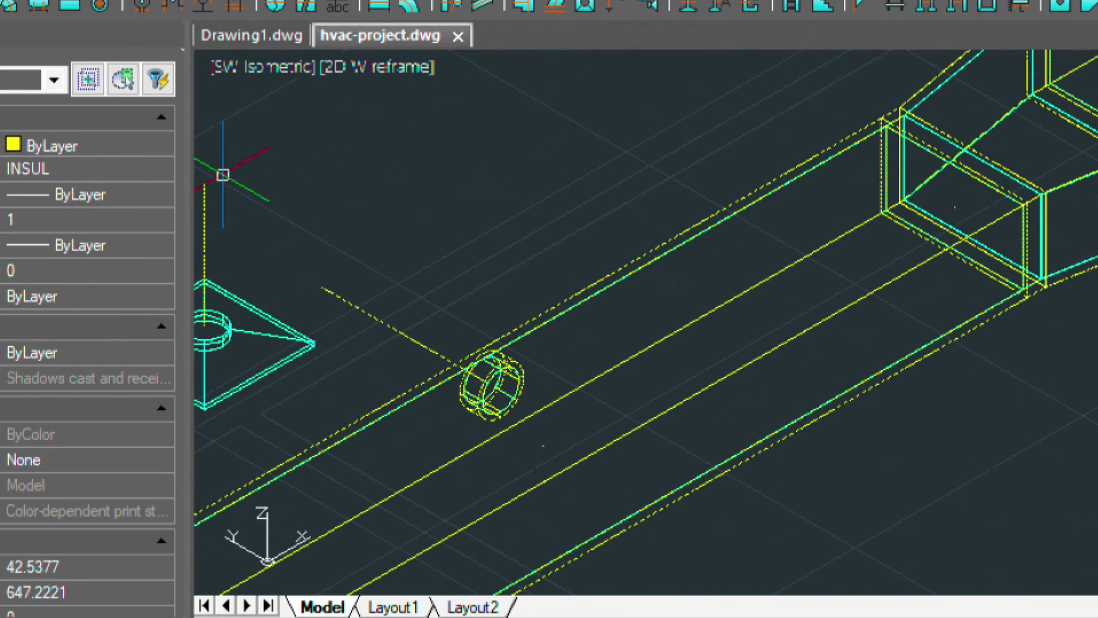
type("f")
key("Return")
left_click(210, 218)
left_click(344, 298)
scroll(305, 256, "down", 2)
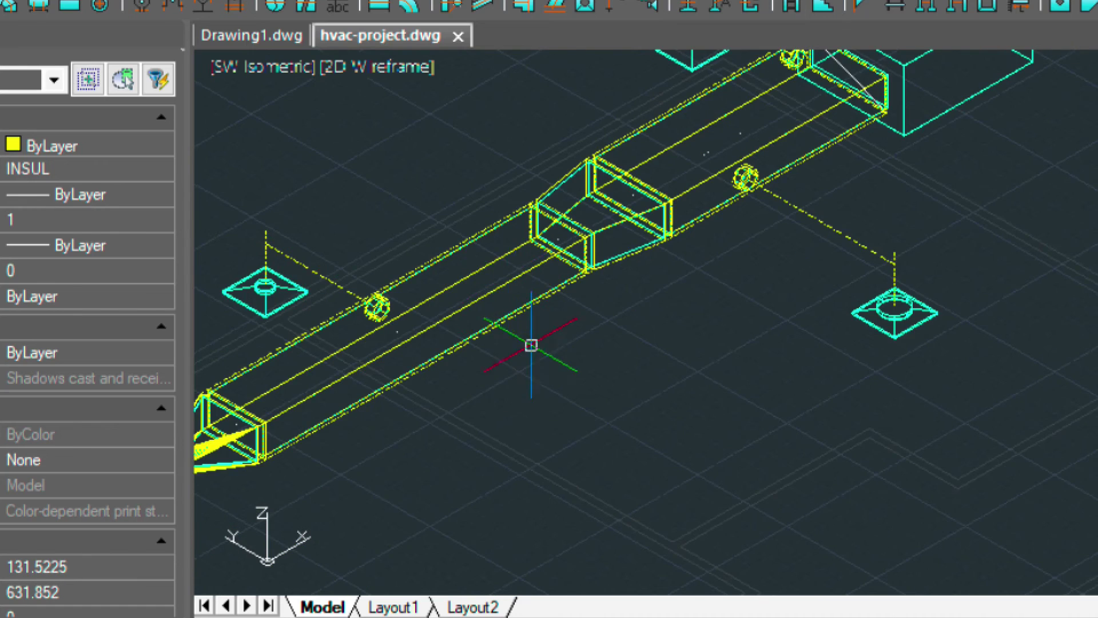
middle_click_drag(532, 343, 473, 494)
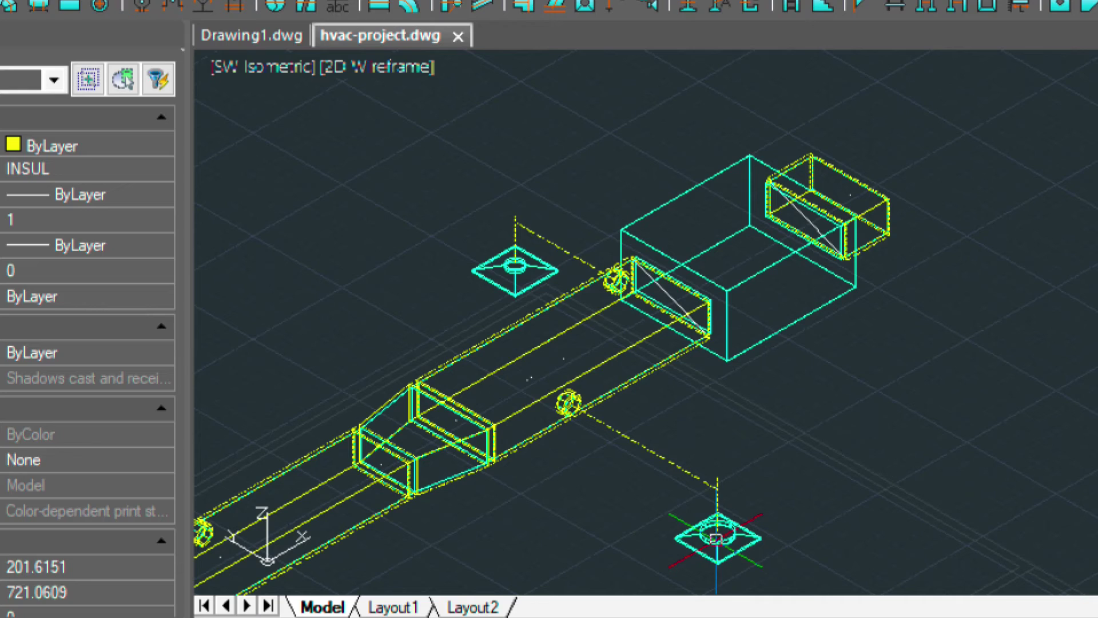
Step: Move the lower diffuser off to the right of the duct run
left_click(714, 537)
type("m")
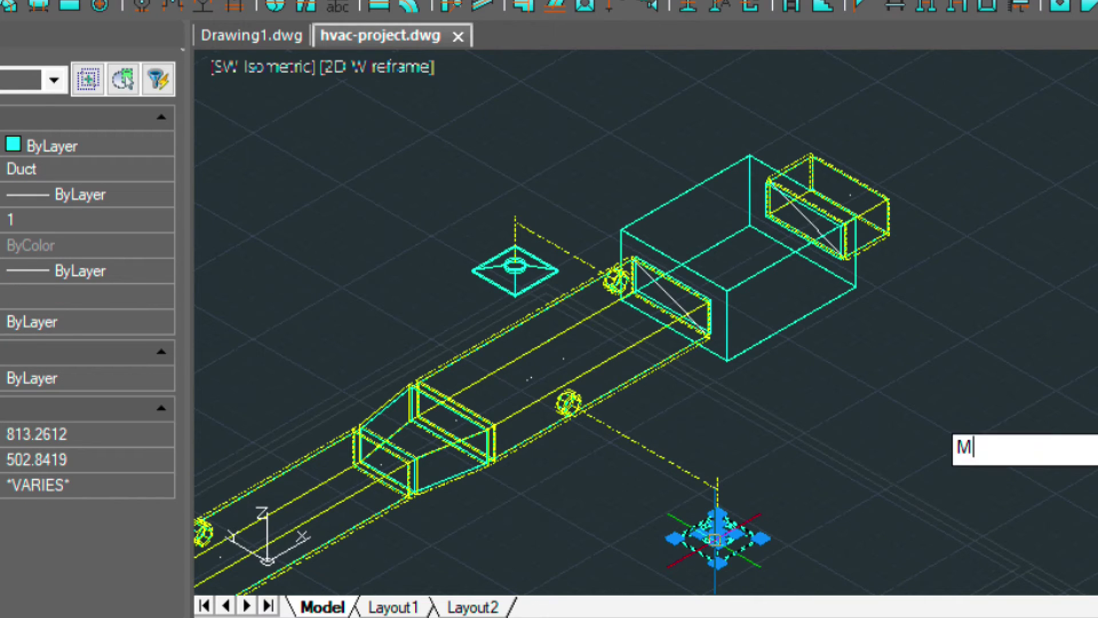
key("Return")
left_click(768, 505)
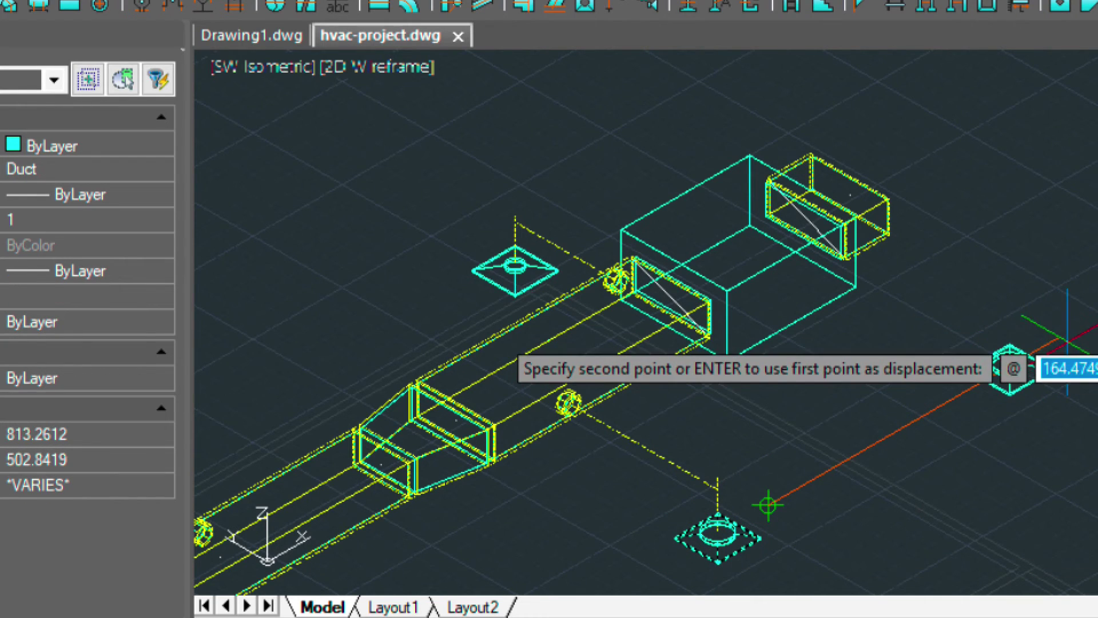
left_click(1079, 325)
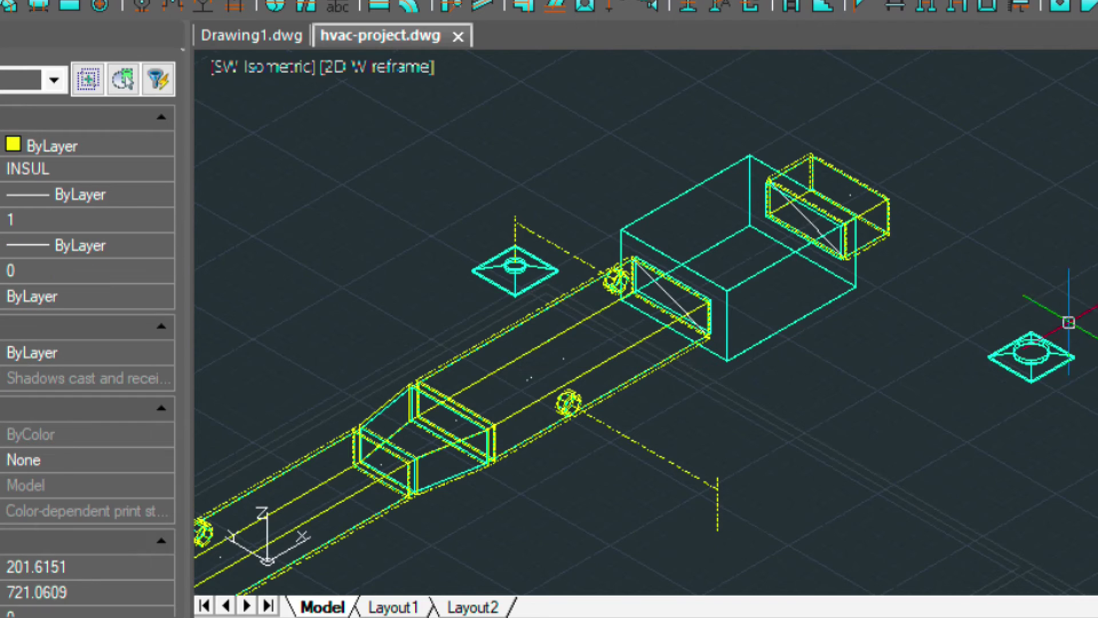
Step: Start moving the upper diffuser from its centre, then cancel the move
left_click(518, 267)
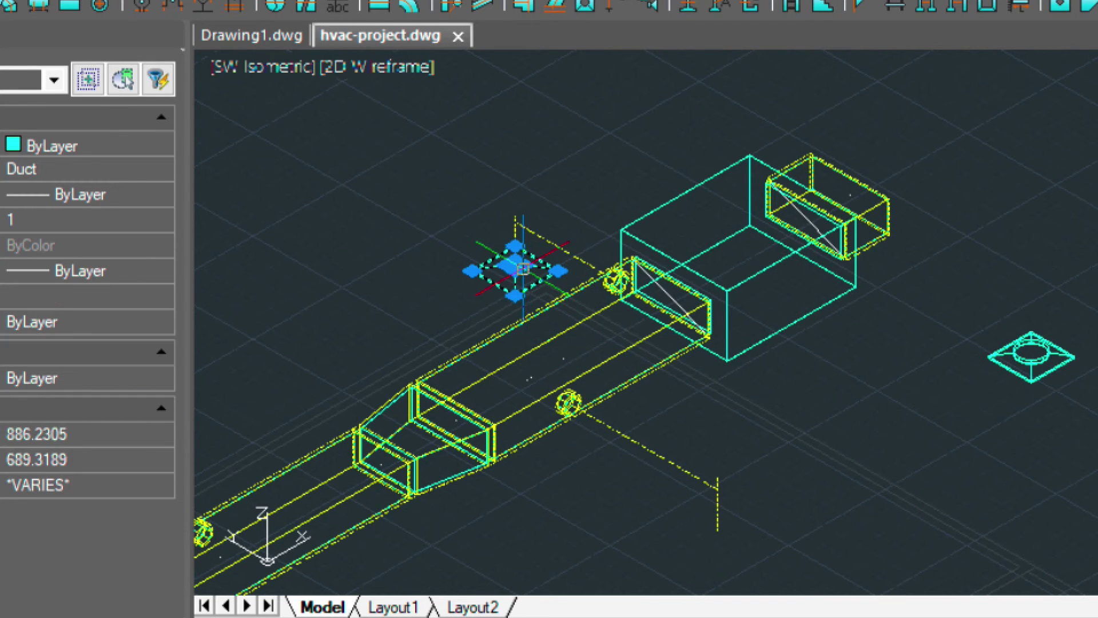
scroll(525, 265, "up", 2)
key("m")
key("Return")
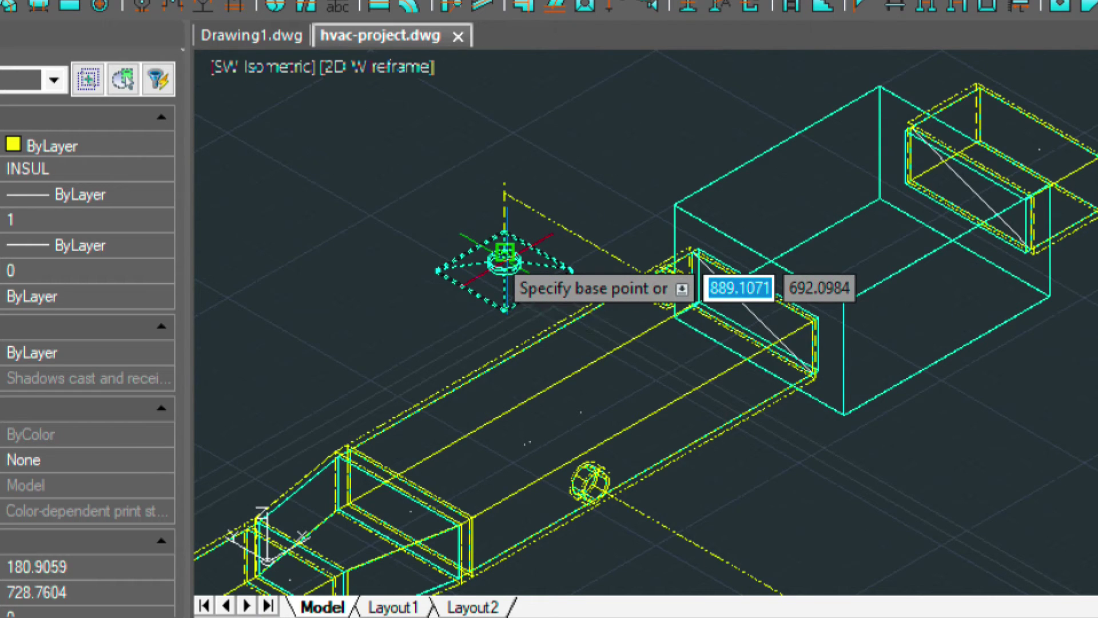
scroll(503, 253, "up", 3)
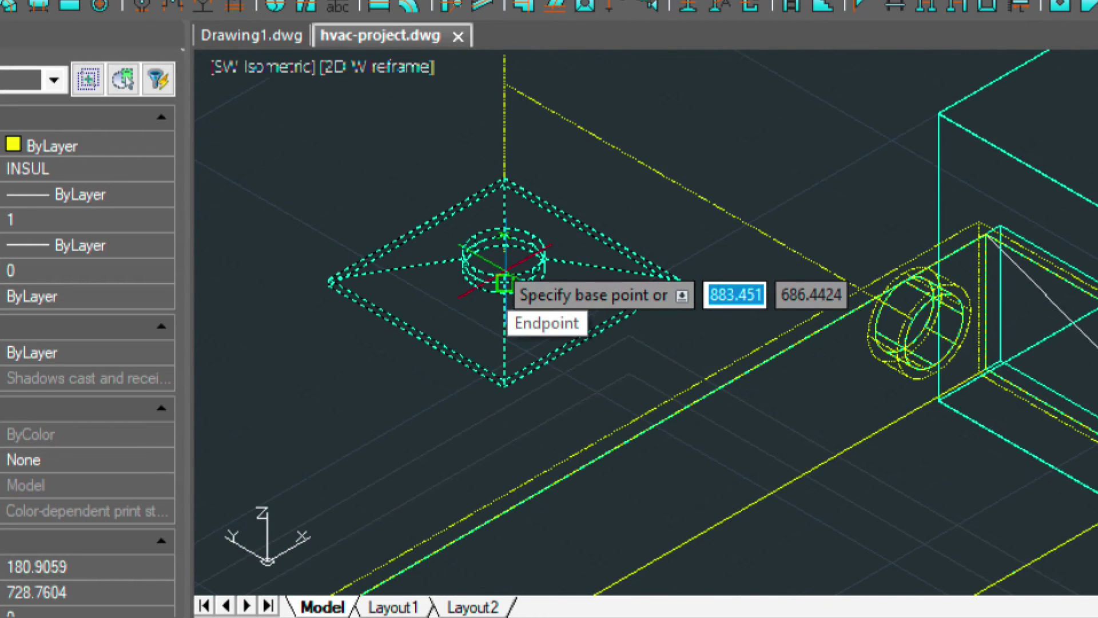
left_click(503, 253)
scroll(515, 369, "down", 2)
scroll(514, 369, "down", 2)
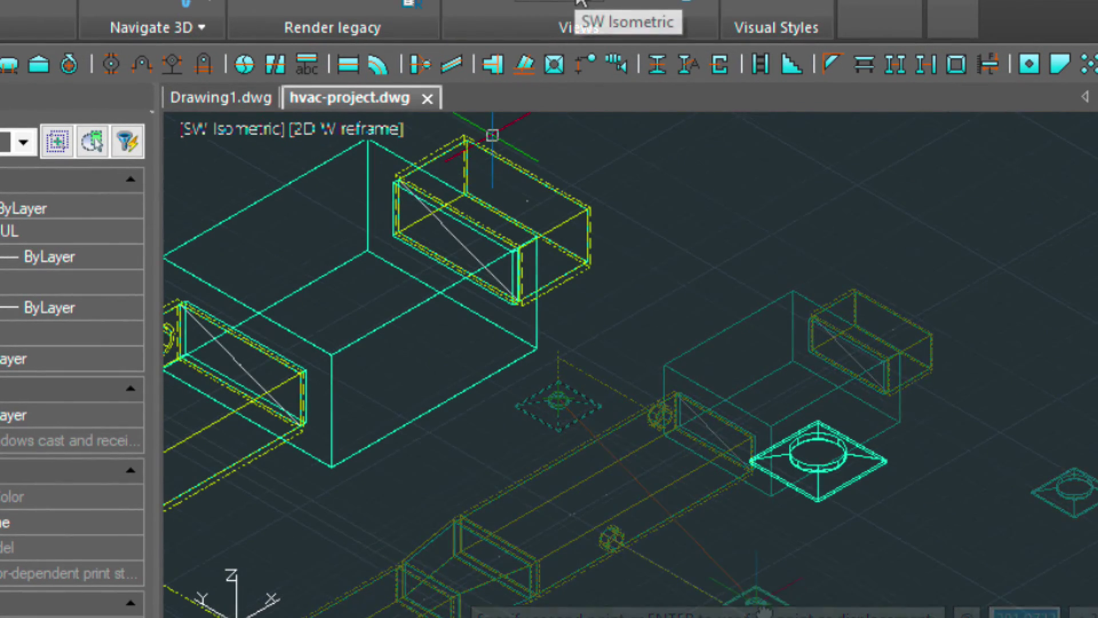
key("Escape")
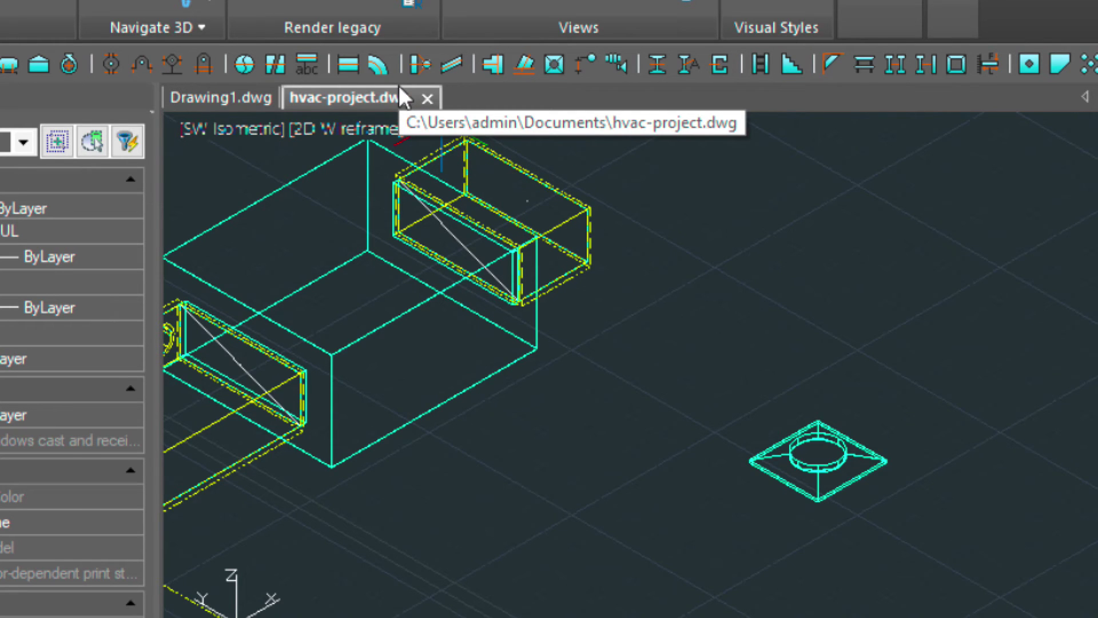
Step: Place a size 14 Rect Main-Rnd Branch tap at the outlet duct end, location 1
left_click(520, 70)
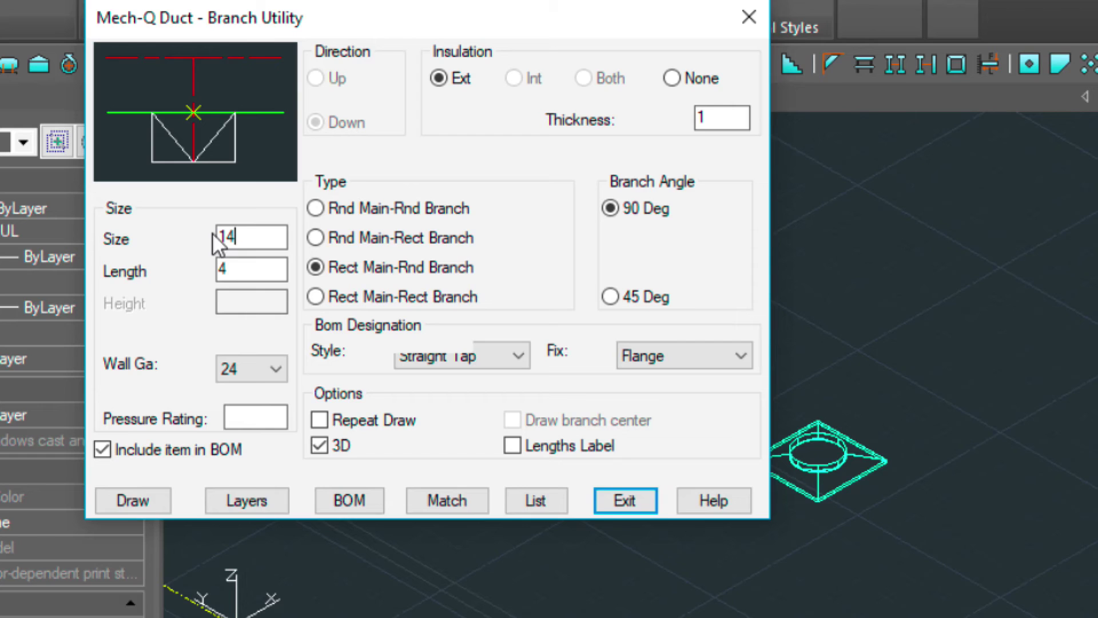
left_click(135, 502)
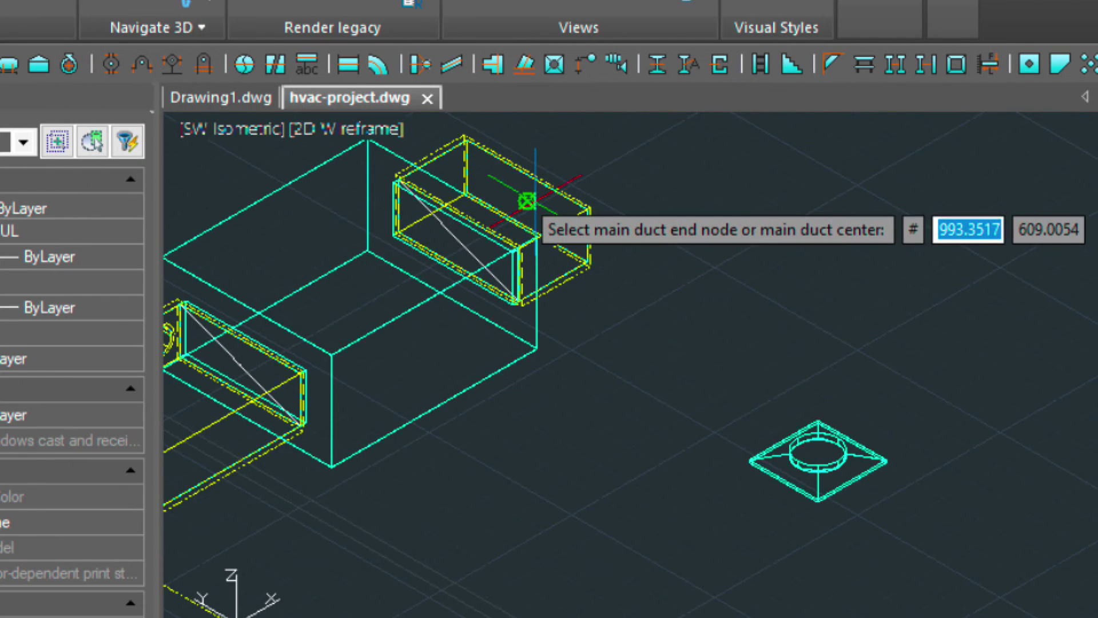
left_click(528, 201)
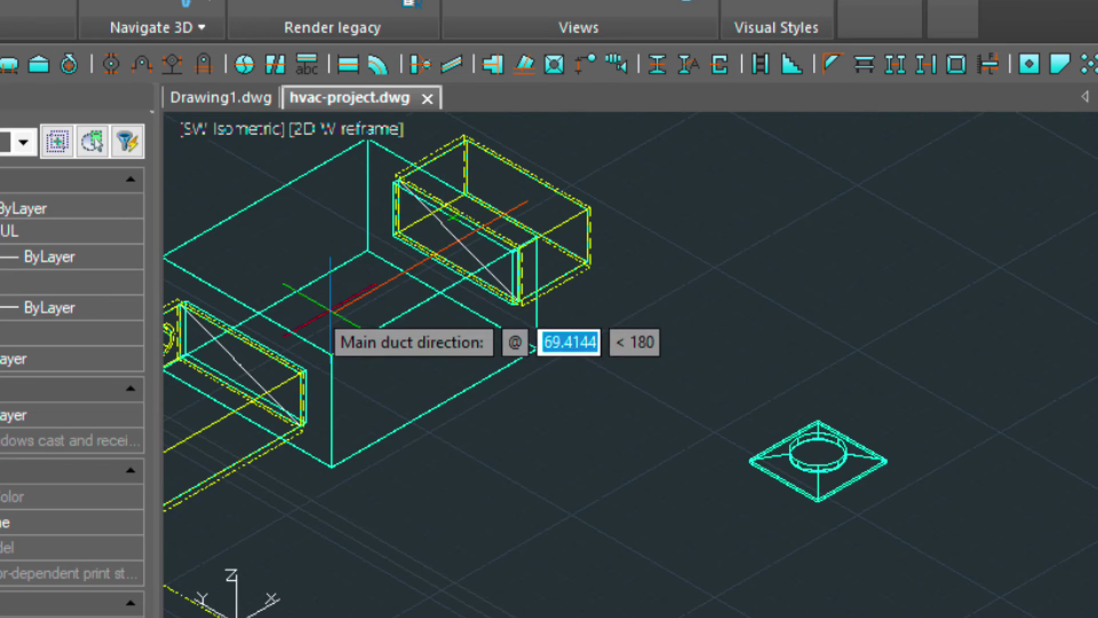
left_click(294, 318)
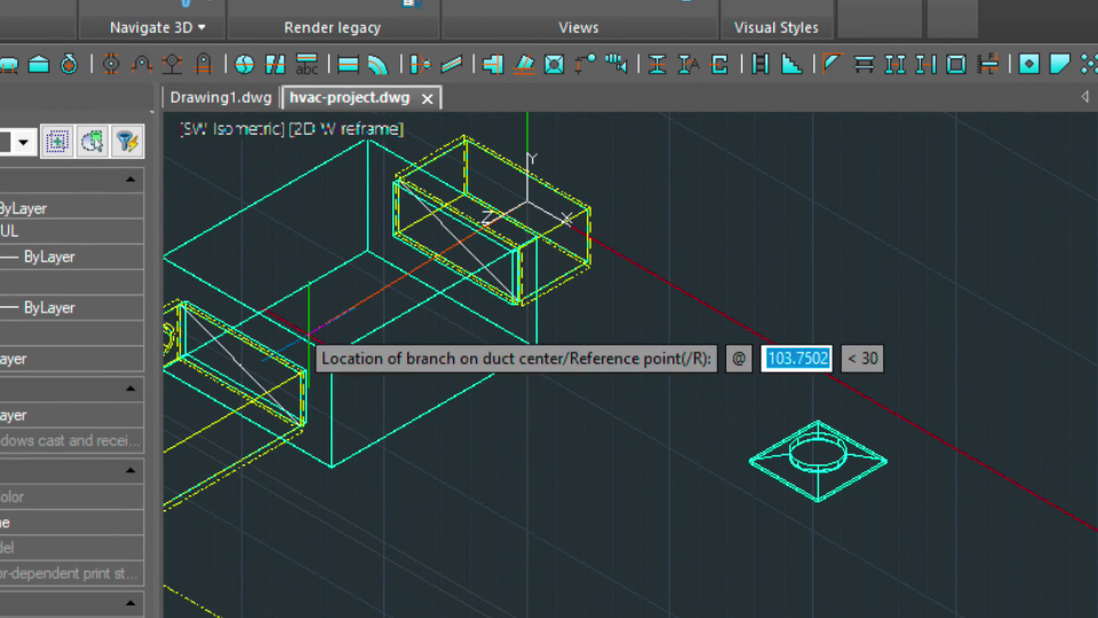
type("1")
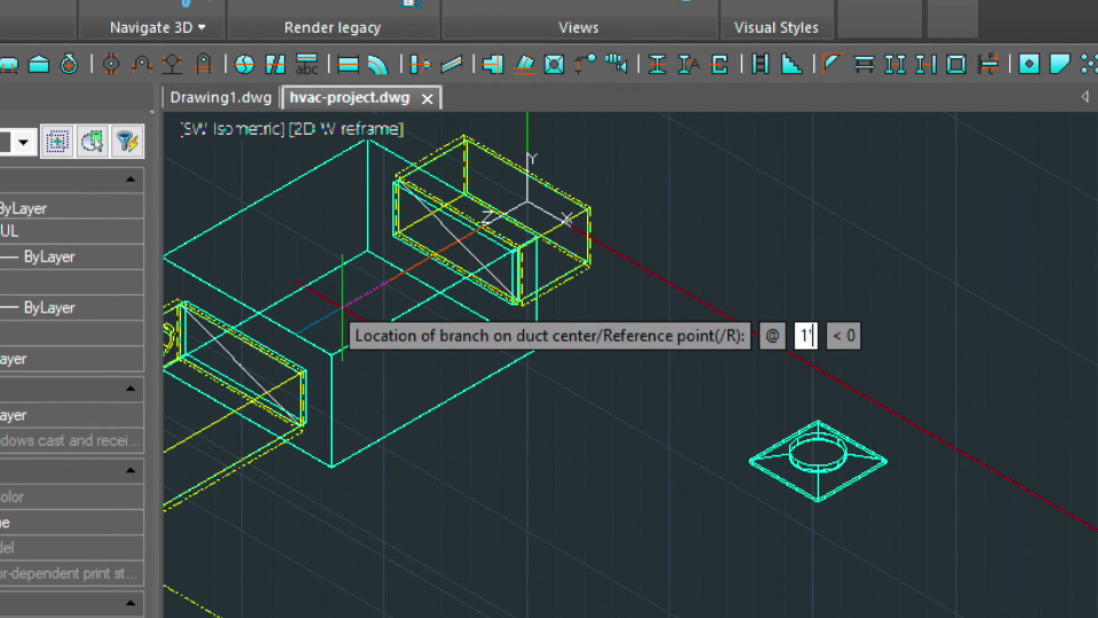
key("Return")
left_click(686, 328)
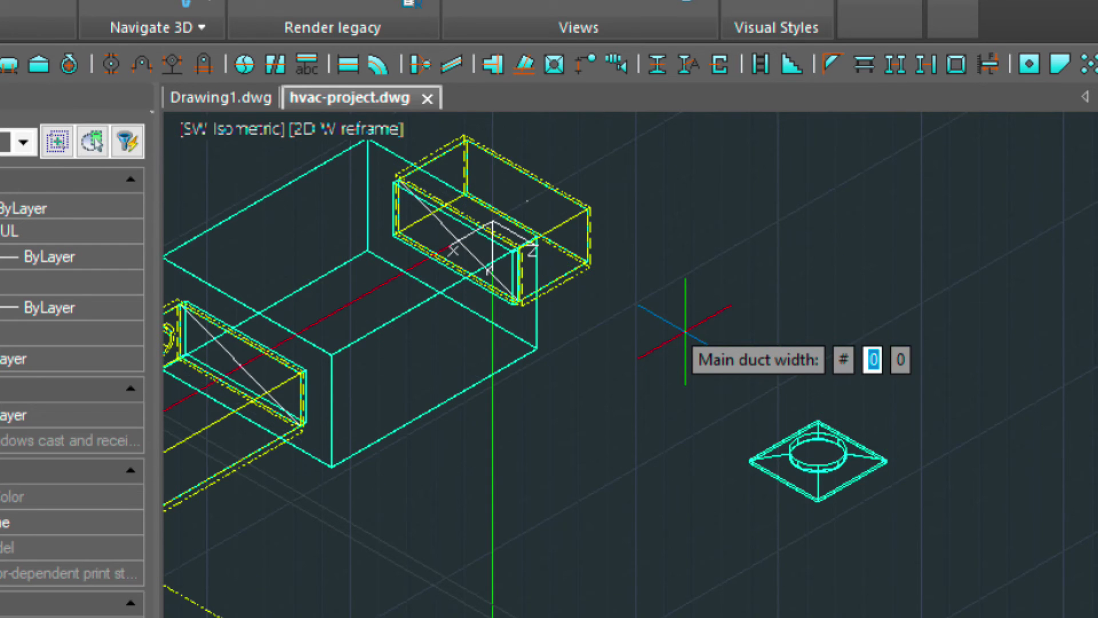
key("Return")
key("Return")
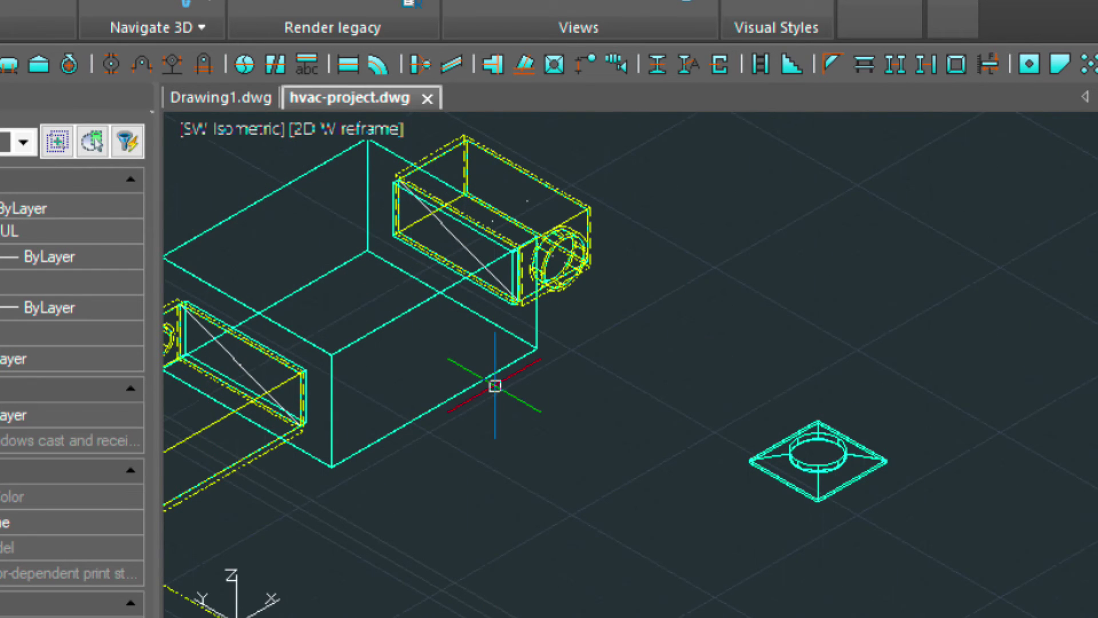
Step: Switch to Top view and frame the duct tap and diffuser
middle_click_drag(495, 386, 431, 450)
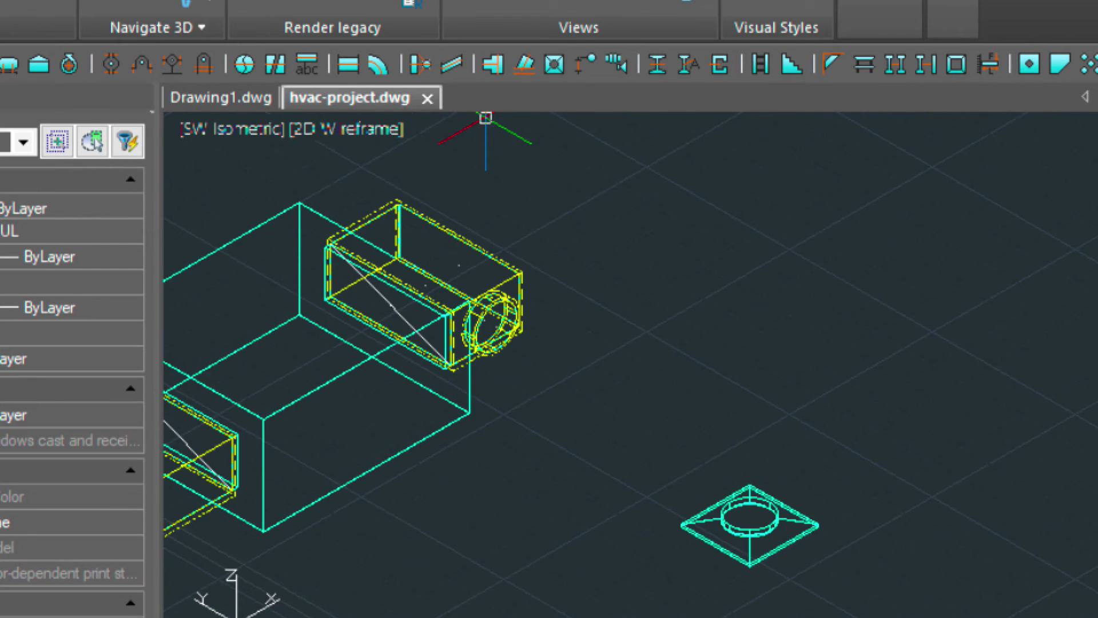
left_click(584, 7)
left_click(589, 36)
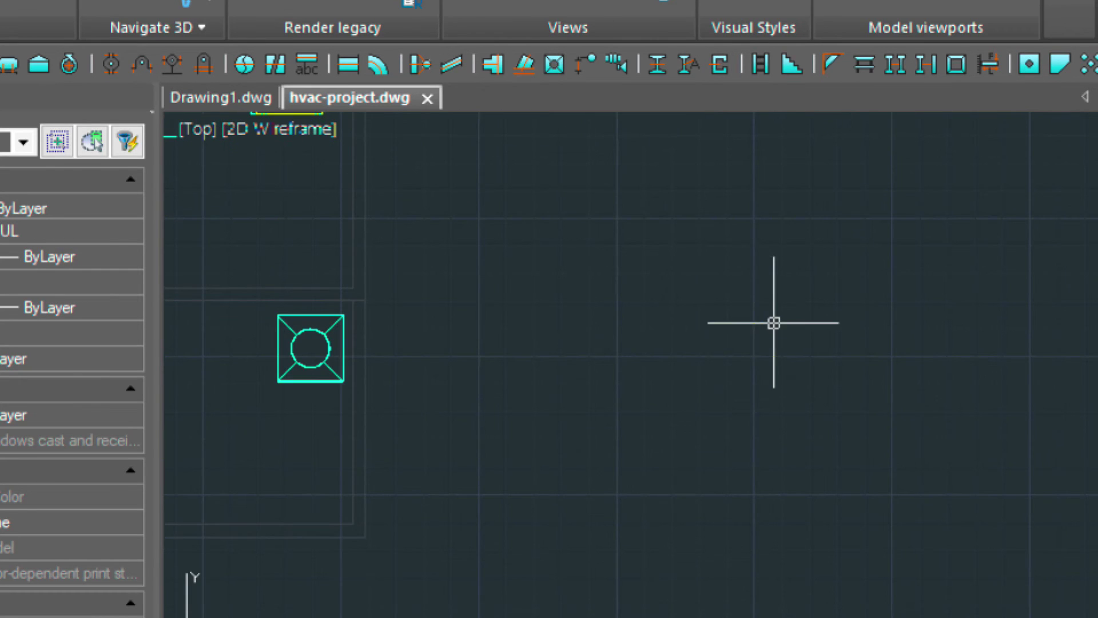
middle_click_drag(364, 252, 474, 401)
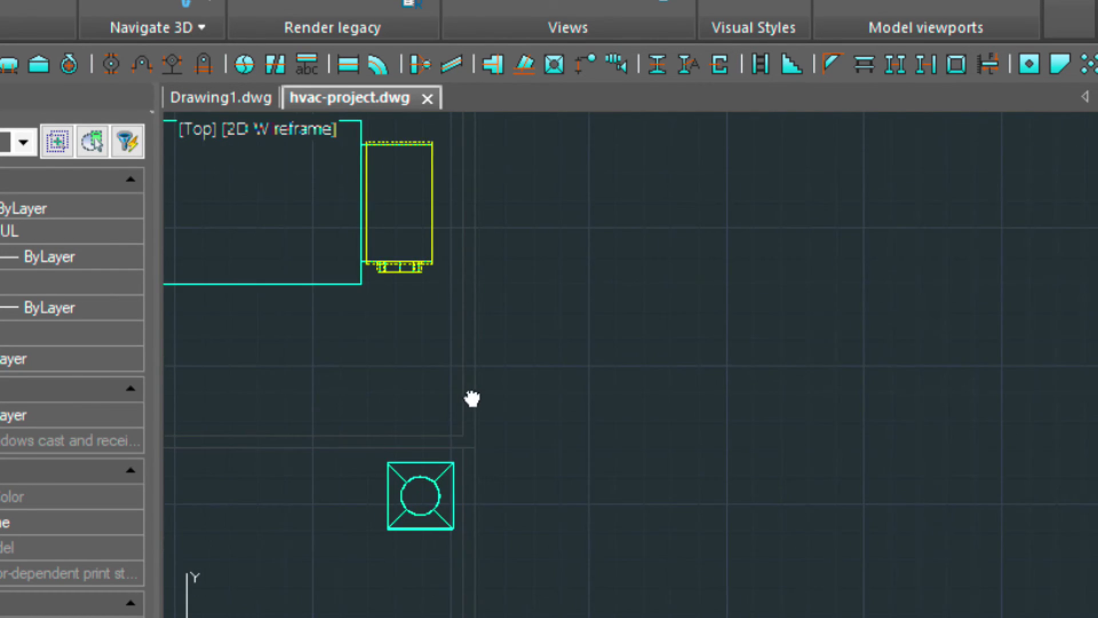
Step: Move the diffuser from its top edge to directly below the duct tap
left_click(426, 462)
type("m")
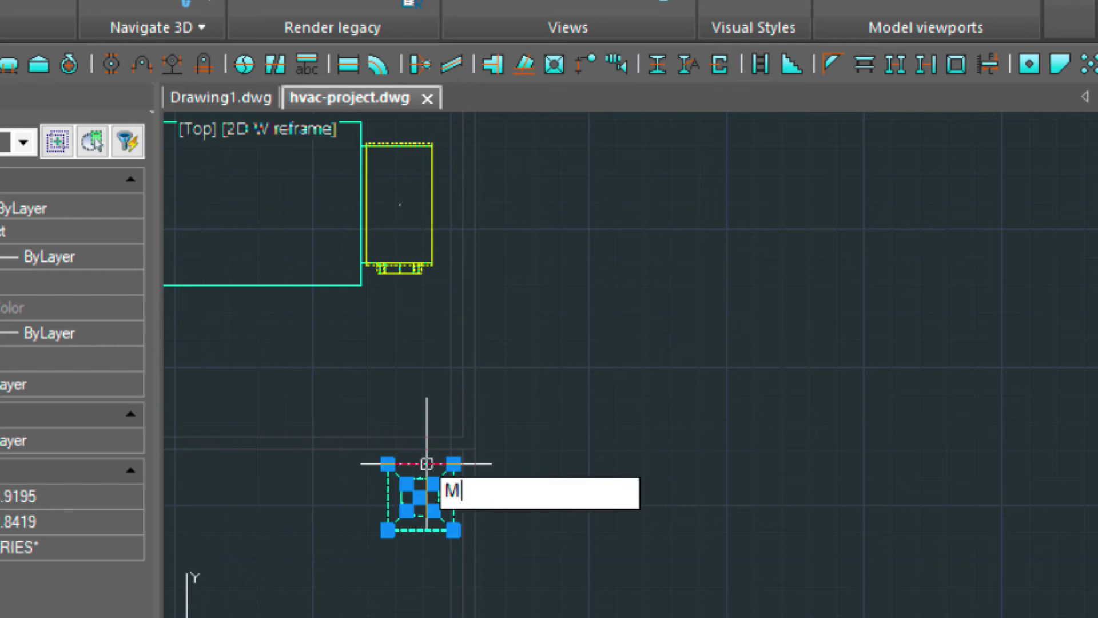
key("Return")
left_click(419, 465)
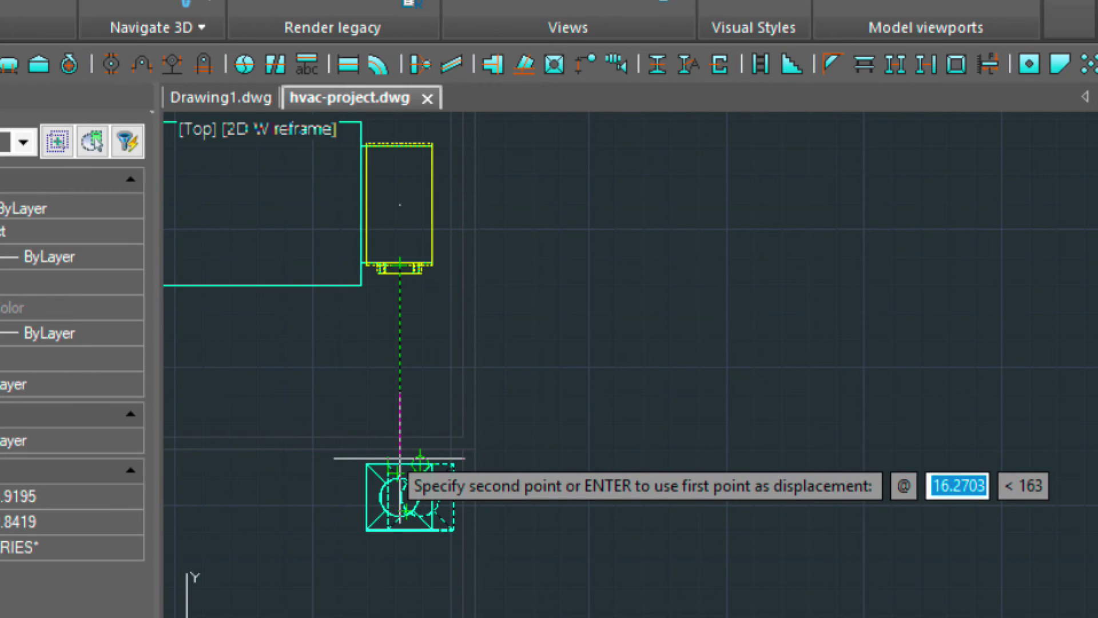
left_click(399, 459)
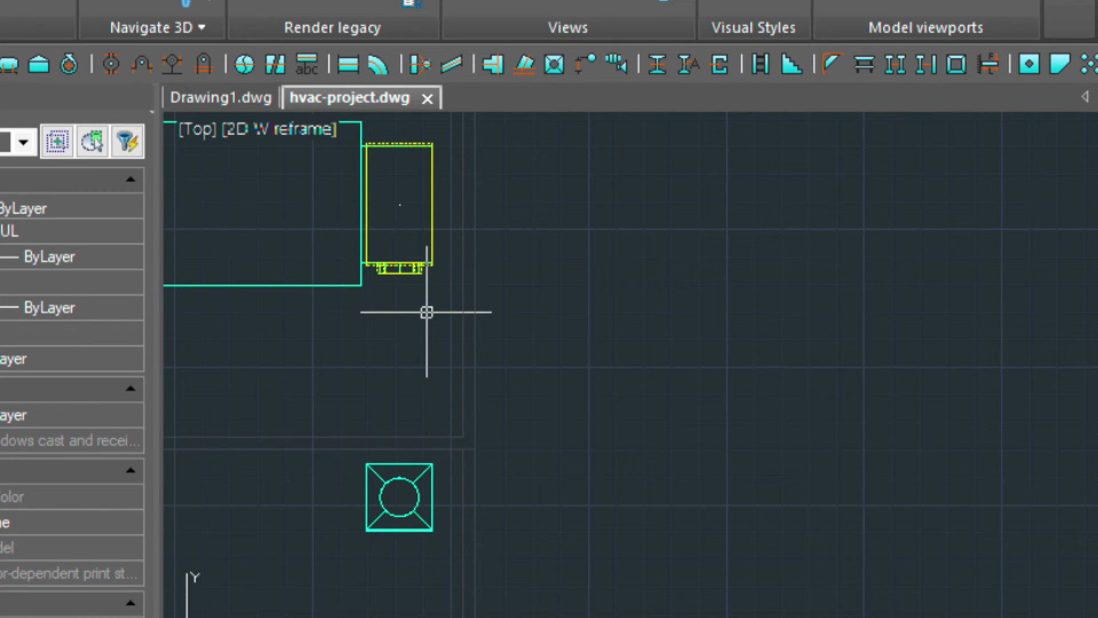
left_click(570, 6)
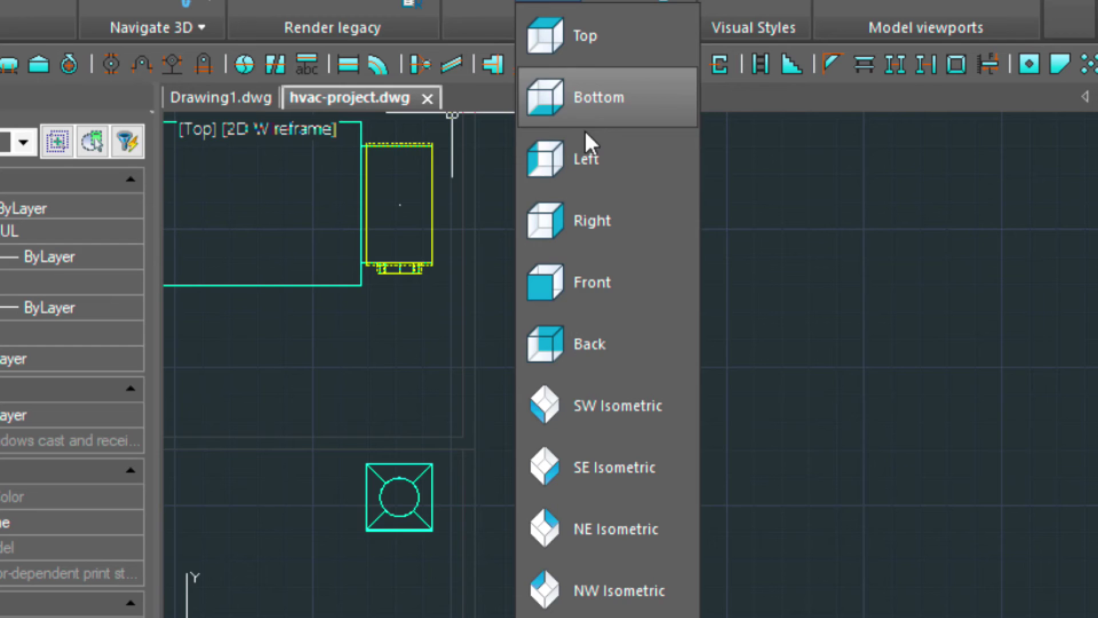
Step: Return to SW Isometric and draw the horizontal route line from the tap's circle centre
left_click(626, 416)
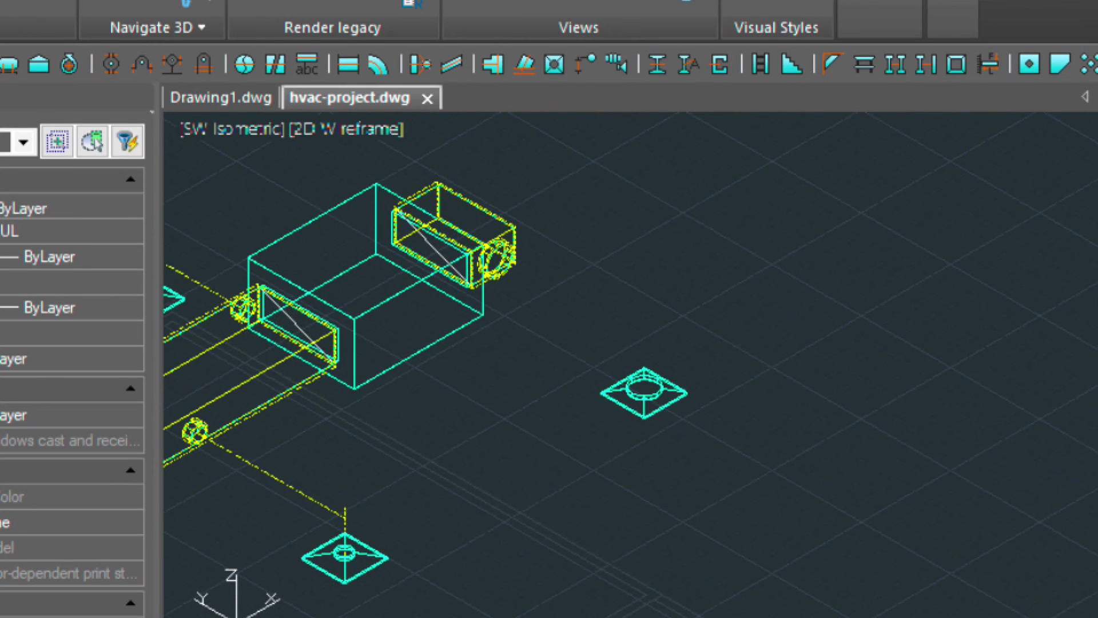
middle_click_drag(626, 321, 642, 386)
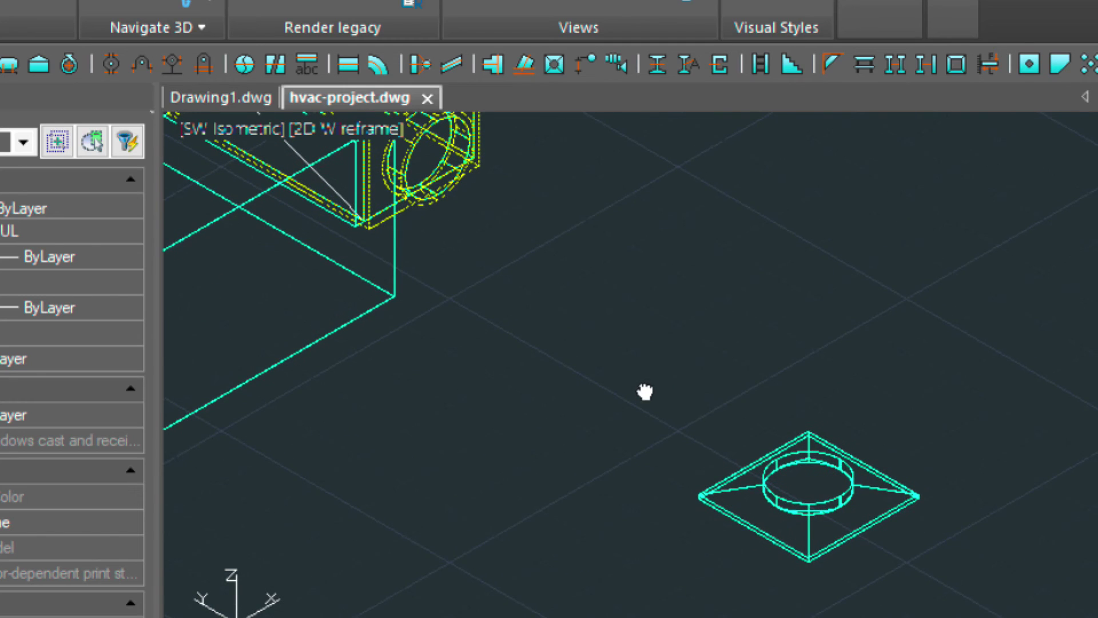
type("l")
key("Return")
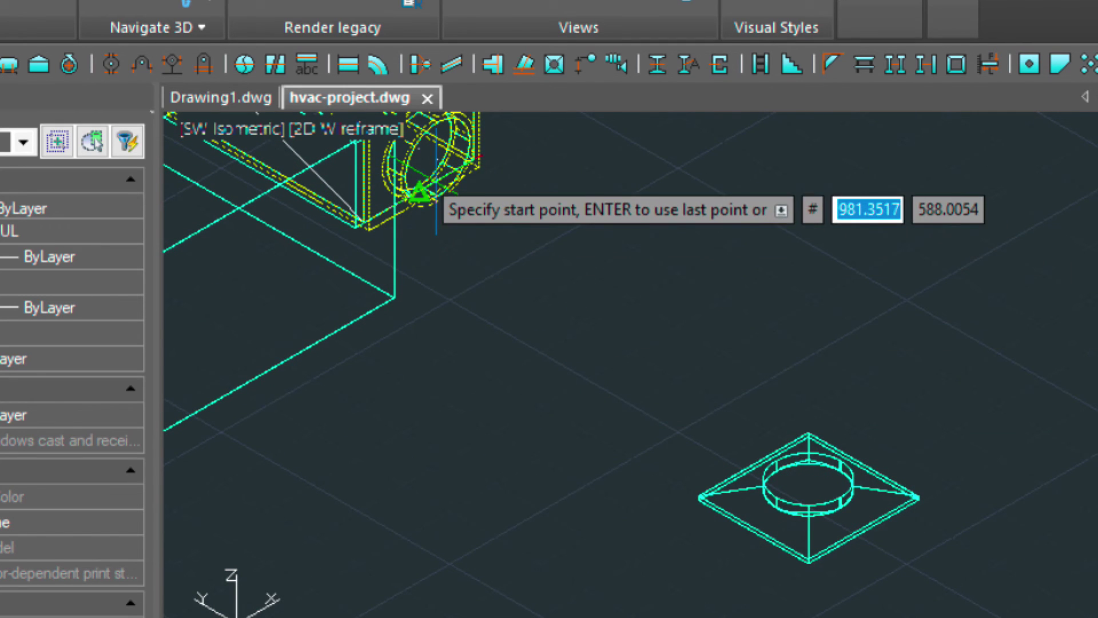
left_click(437, 160)
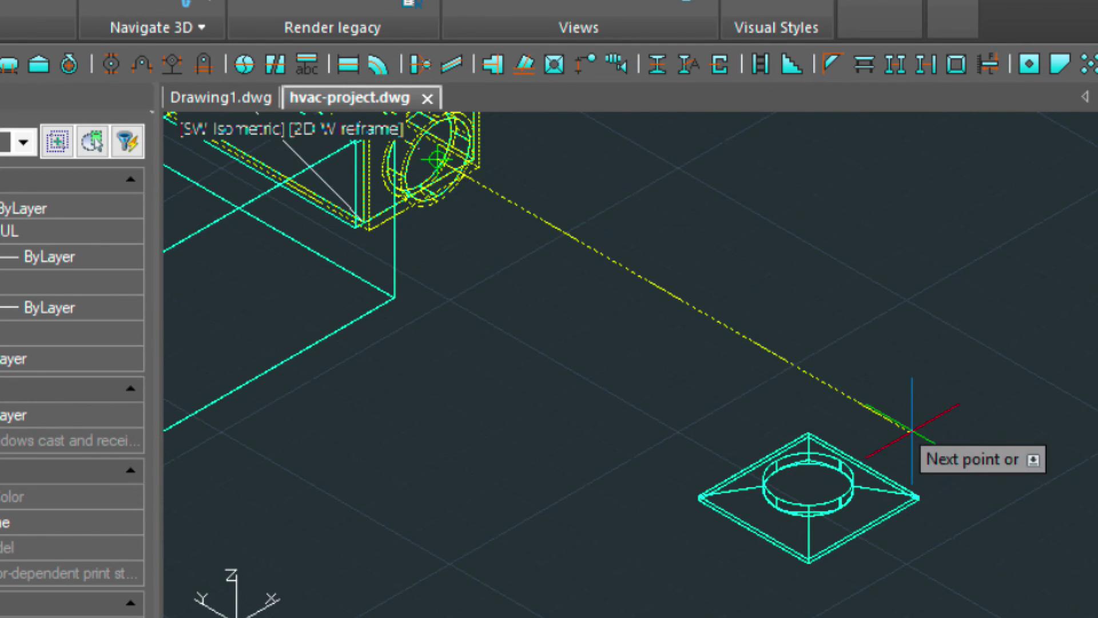
key("Return")
Step: Draw the vertical drop line at the diffuser centre and fillet the corner
key("Return")
left_click(808, 479)
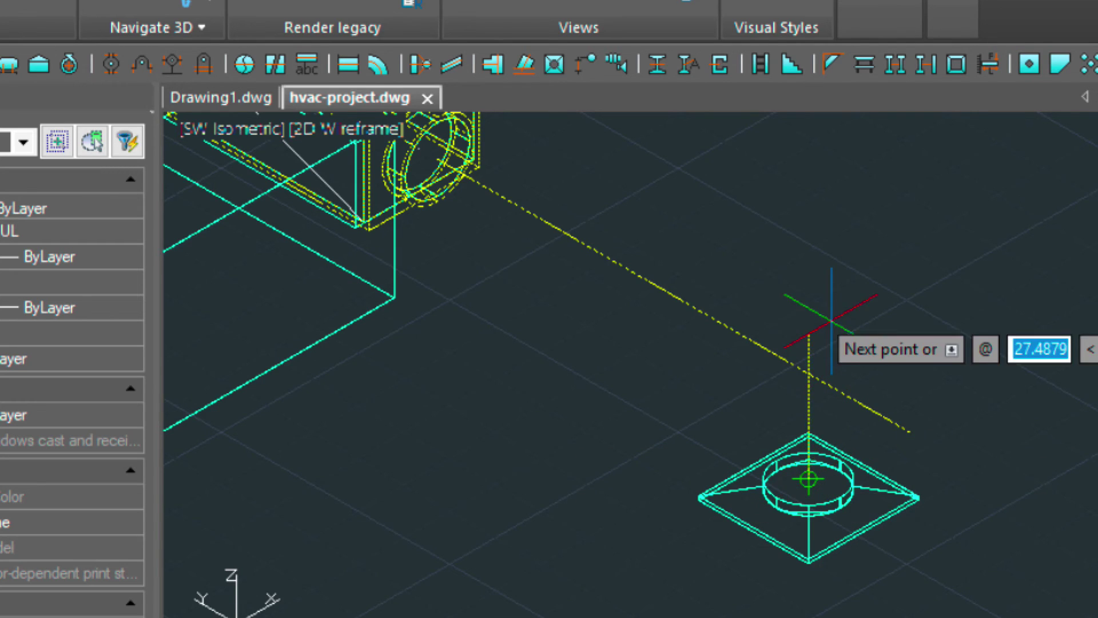
left_click(808, 296)
key("Return")
type("f")
key("Return")
left_click(807, 371)
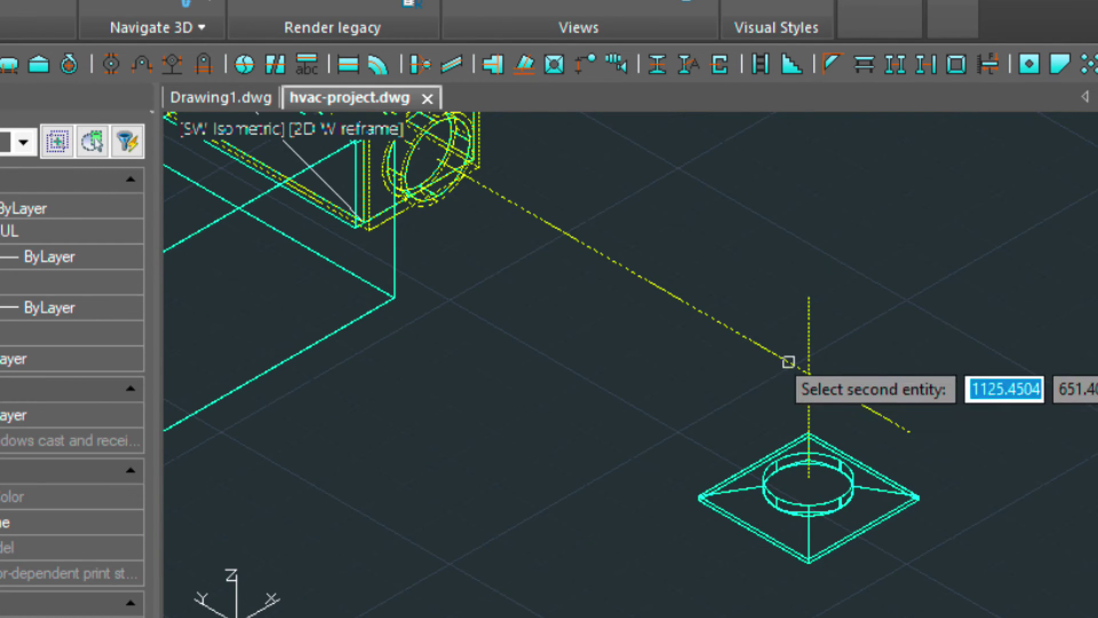
left_click(808, 400)
scroll(747, 387, "down", 2)
scroll(617, 413, "down", 2)
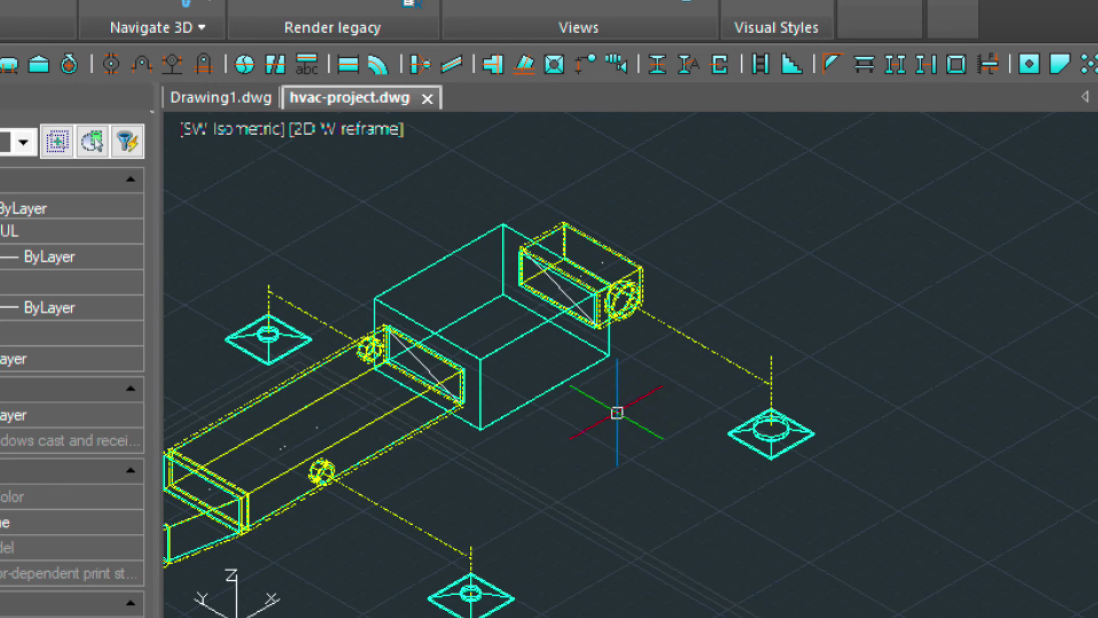
middle_click_drag(616, 413, 616, 387)
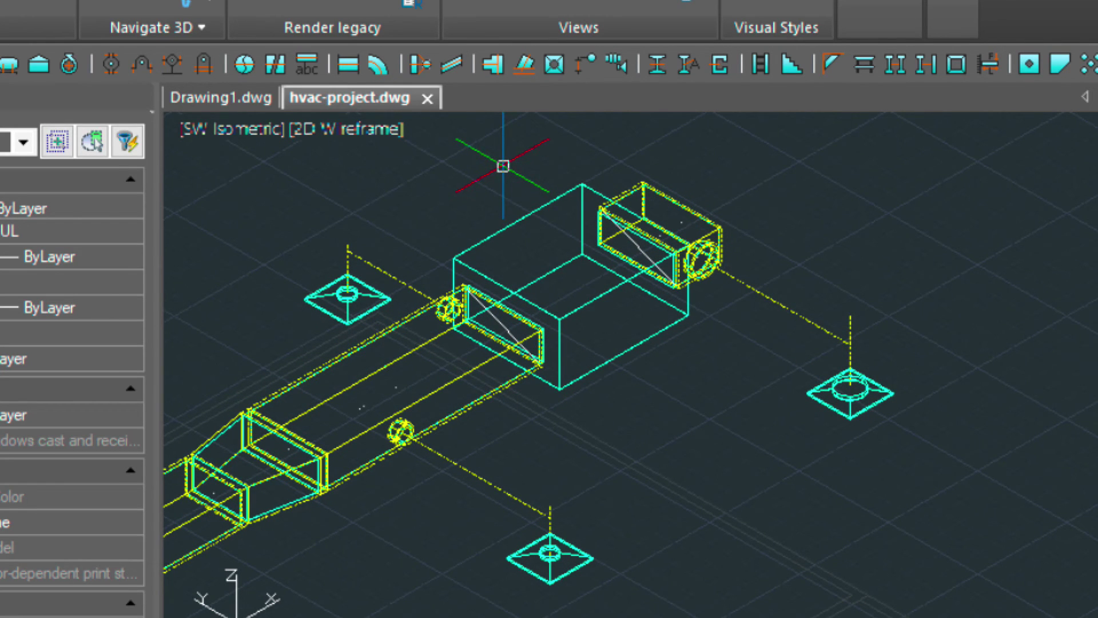
Step: Set the Duct Accessories flexible duct to Size 8 with 0.3 Flex. Spacings
left_click(617, 65)
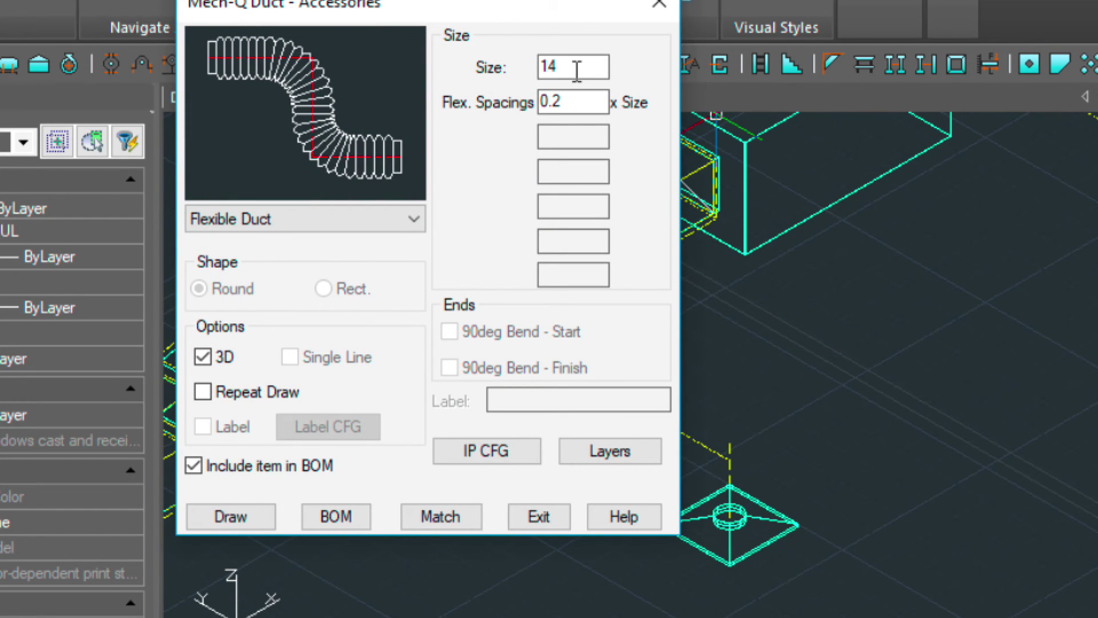
left_click_drag(570, 66, 525, 69)
type("8")
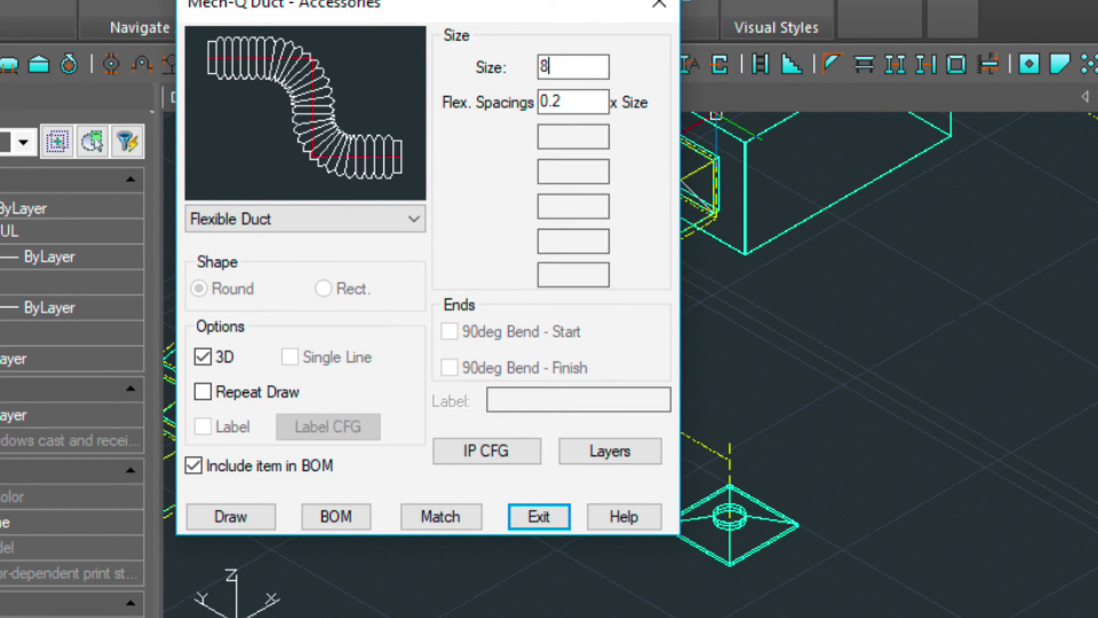
left_click(574, 101)
key("BackSpace")
key("BackSpace")
type(".3")
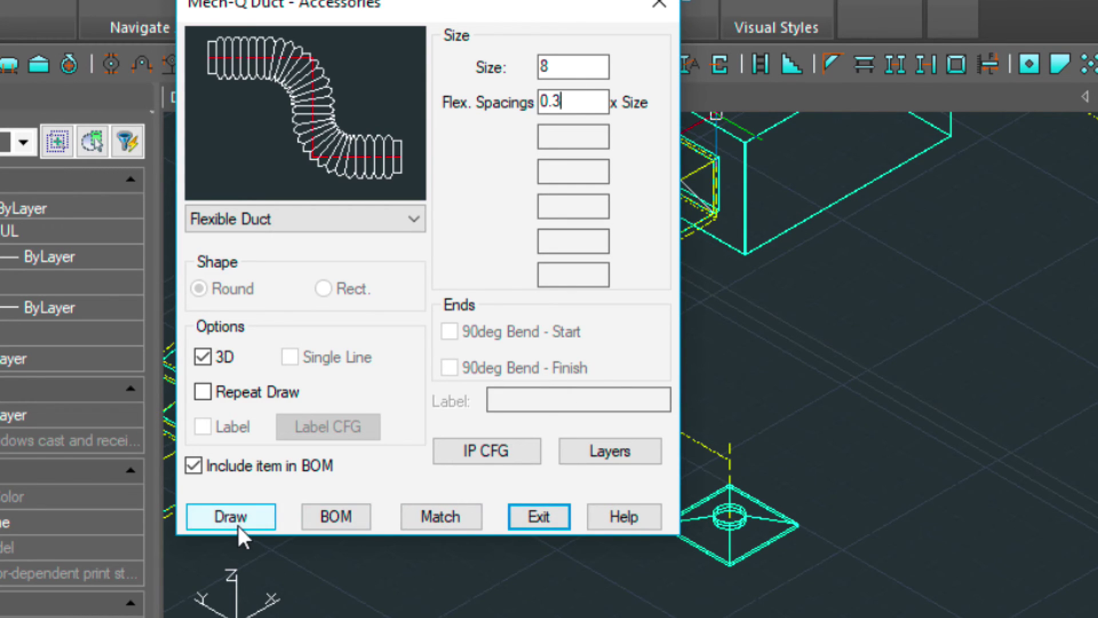
Step: Draw the flexible duct from the branch tap to the diffuser neck
left_click(238, 520)
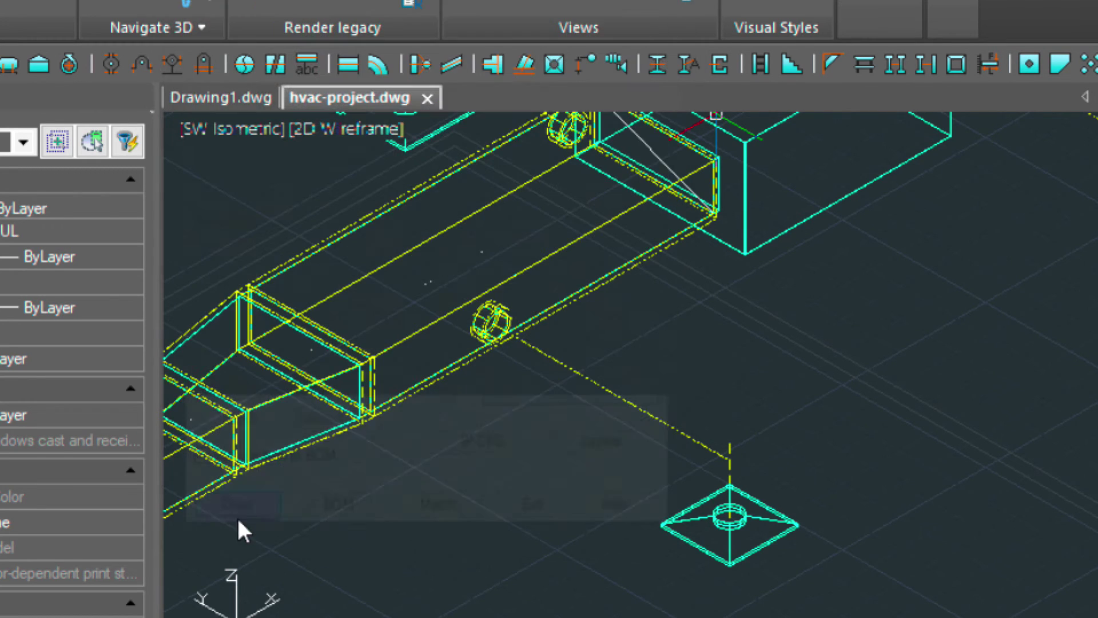
left_click(506, 335)
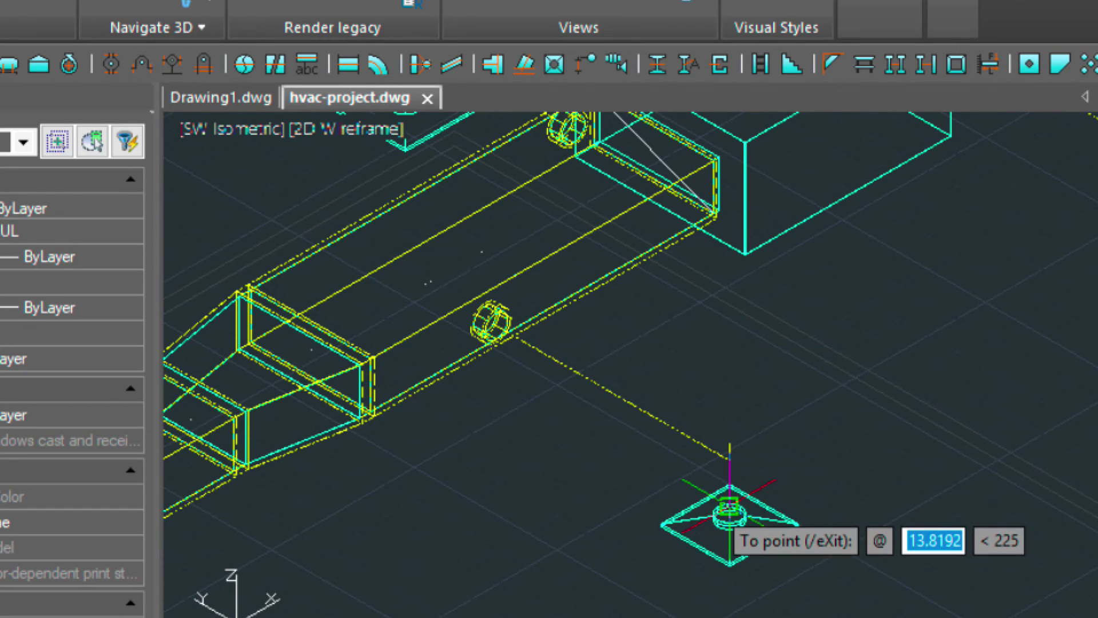
scroll(729, 515, "up", 3)
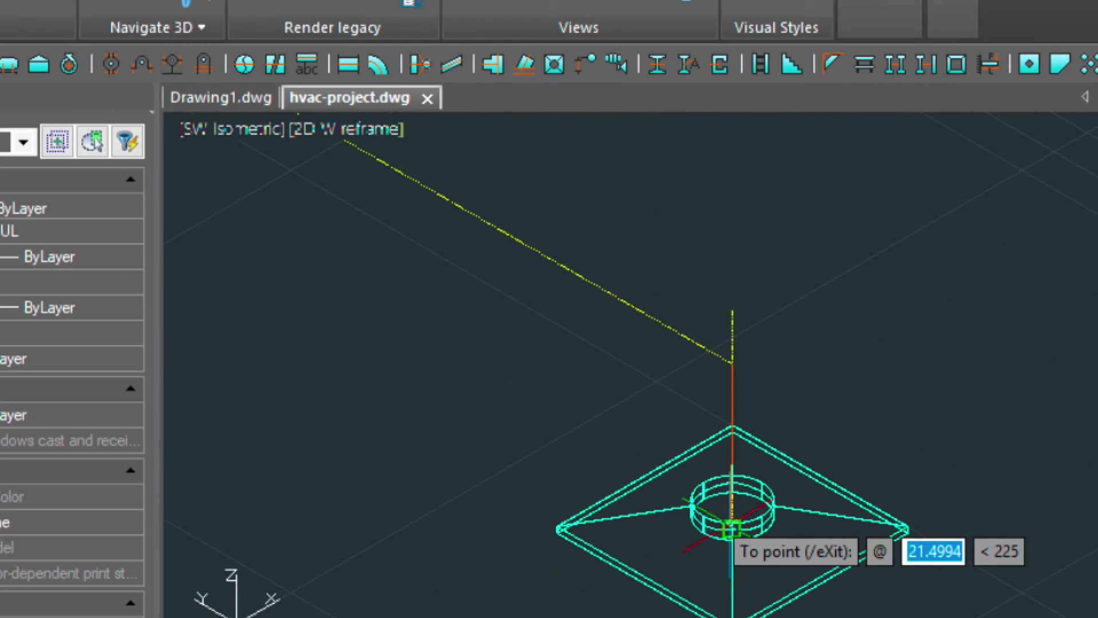
left_click(732, 499)
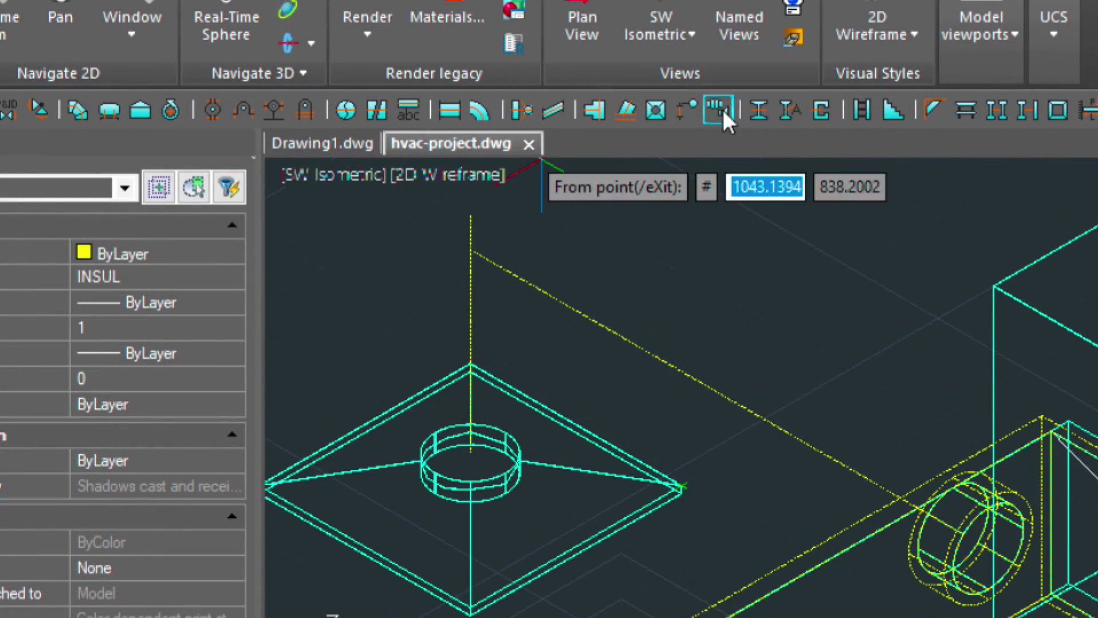
Step: Generate a flexible duct along the picked route line into its diffuser
left_click(721, 110)
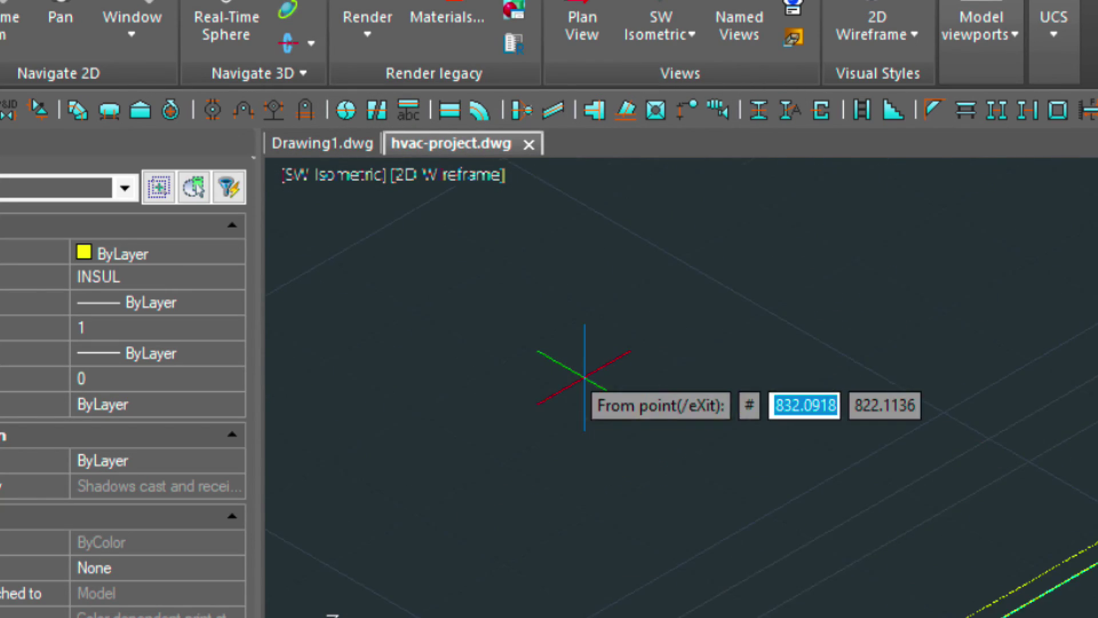
left_click(358, 311)
key("Return")
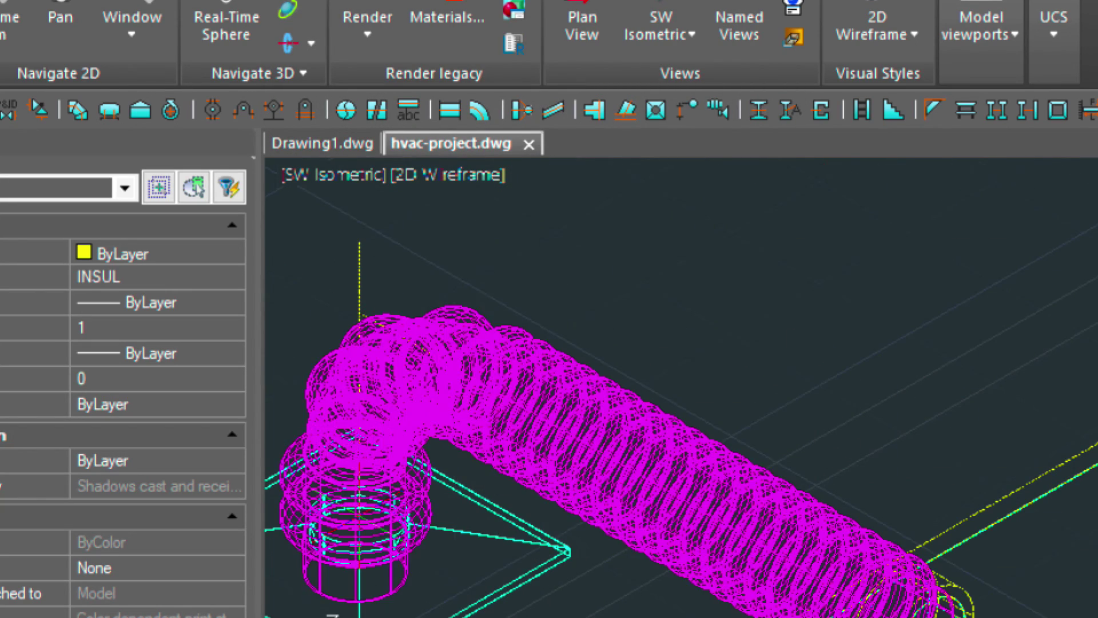
double_click(660, 113)
type("14")
left_click(335, 558)
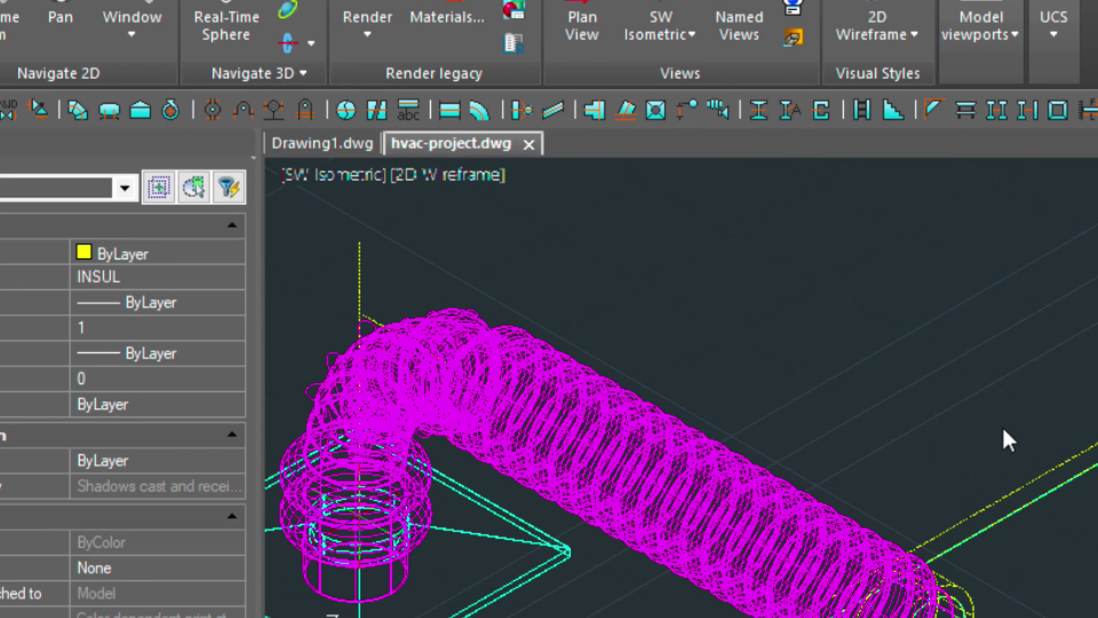
scroll(1004, 442, "down", 3)
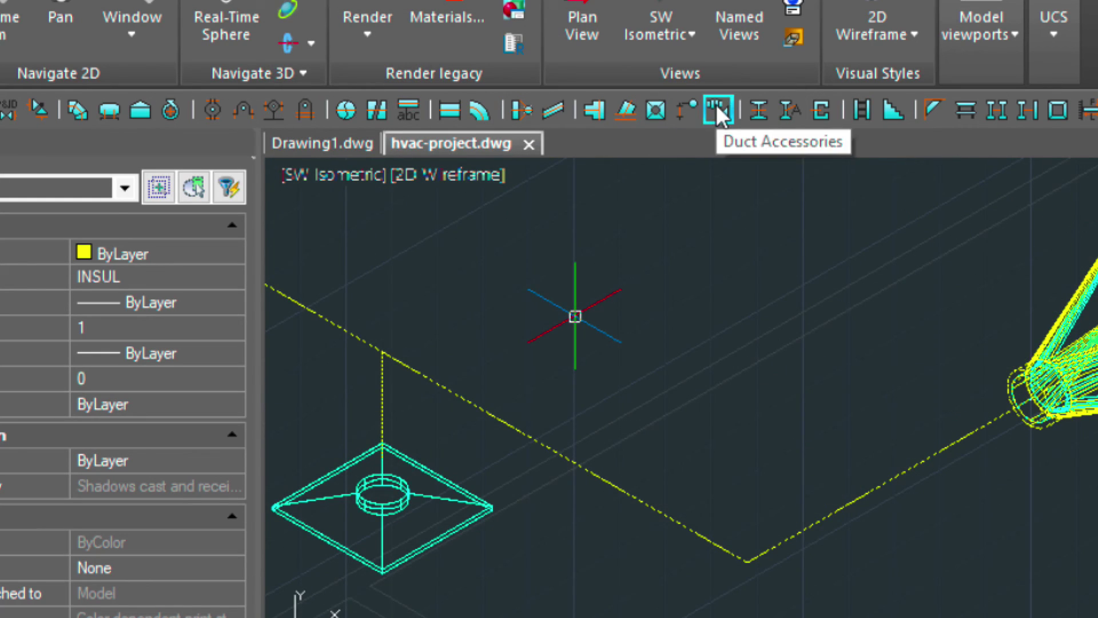
Step: Draw a bending flexible duct path starting at the reducer's small end
left_click(717, 104)
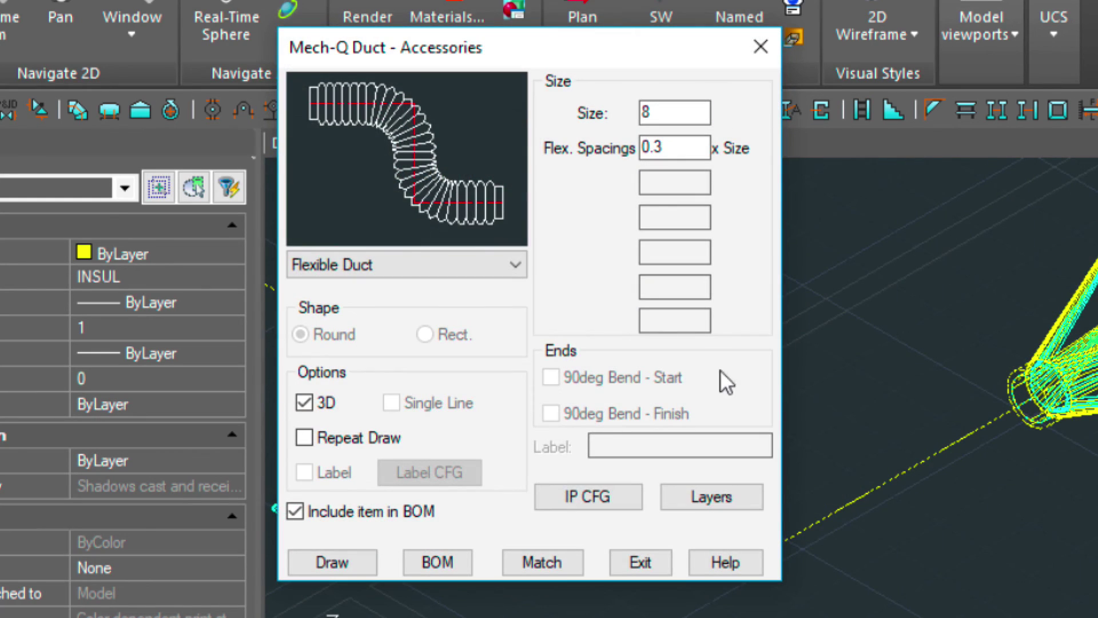
left_click(353, 565)
scroll(858, 394, "up", 3)
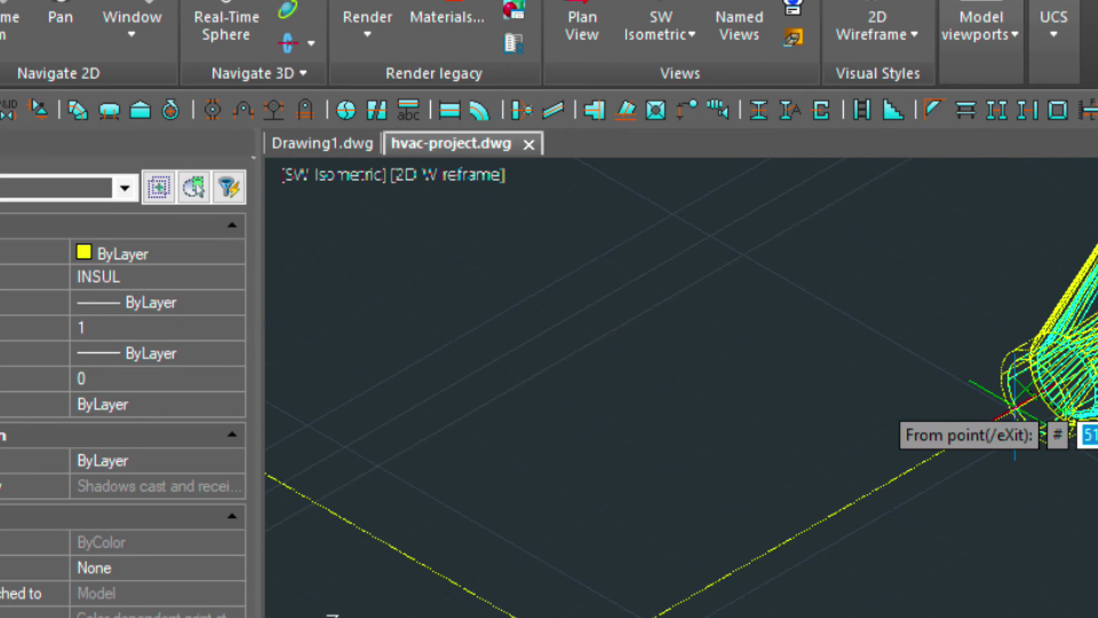
left_click(1008, 389)
scroll(846, 405, "down", 2)
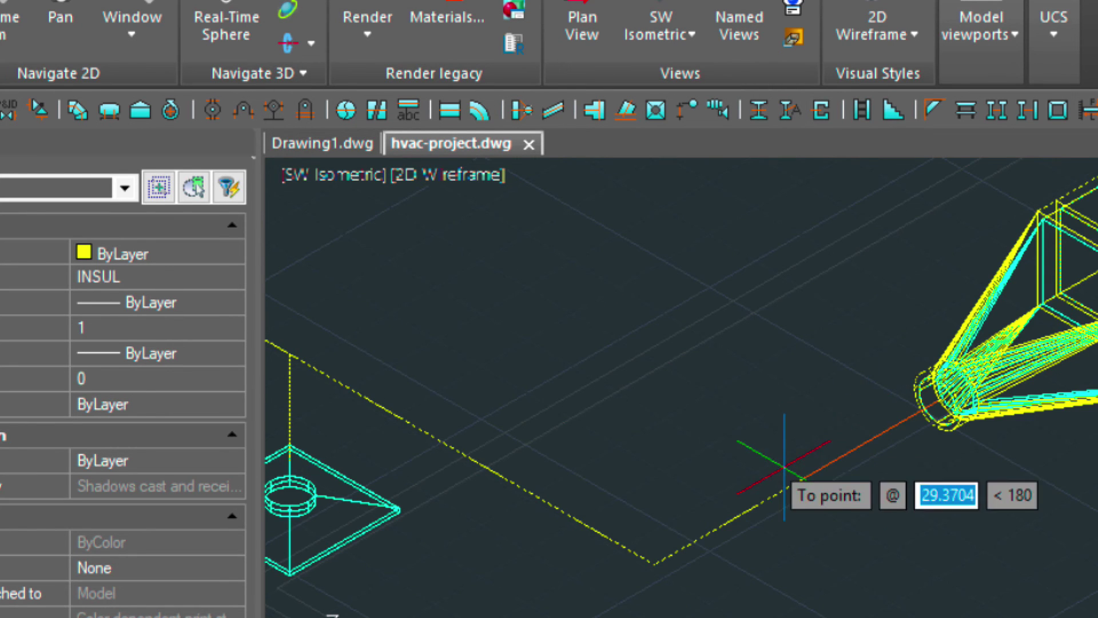
left_click(654, 564)
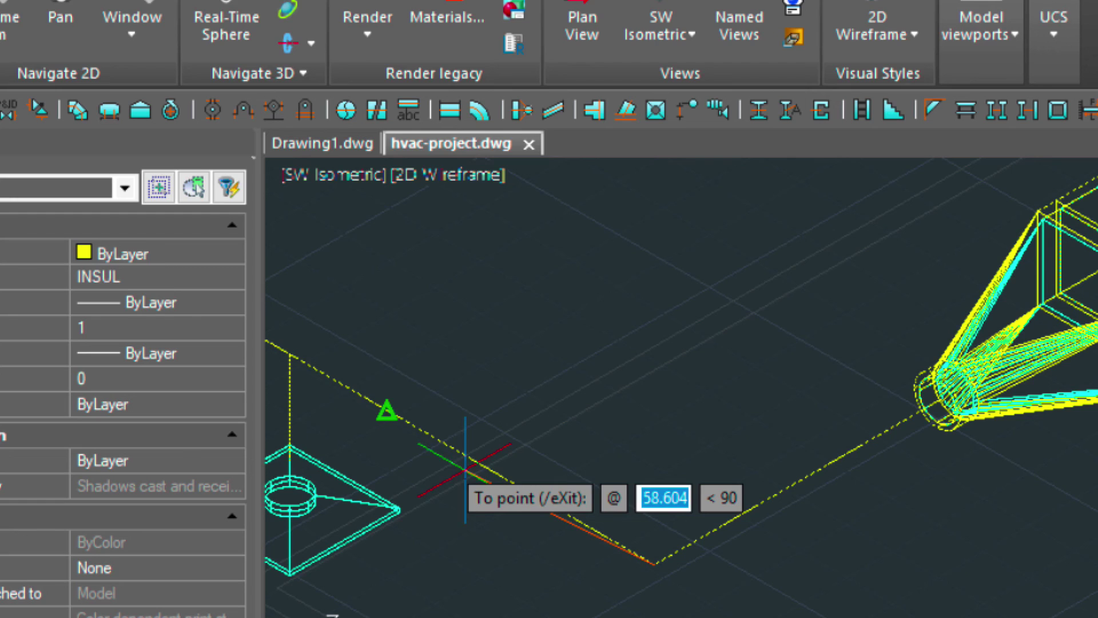
key("Return")
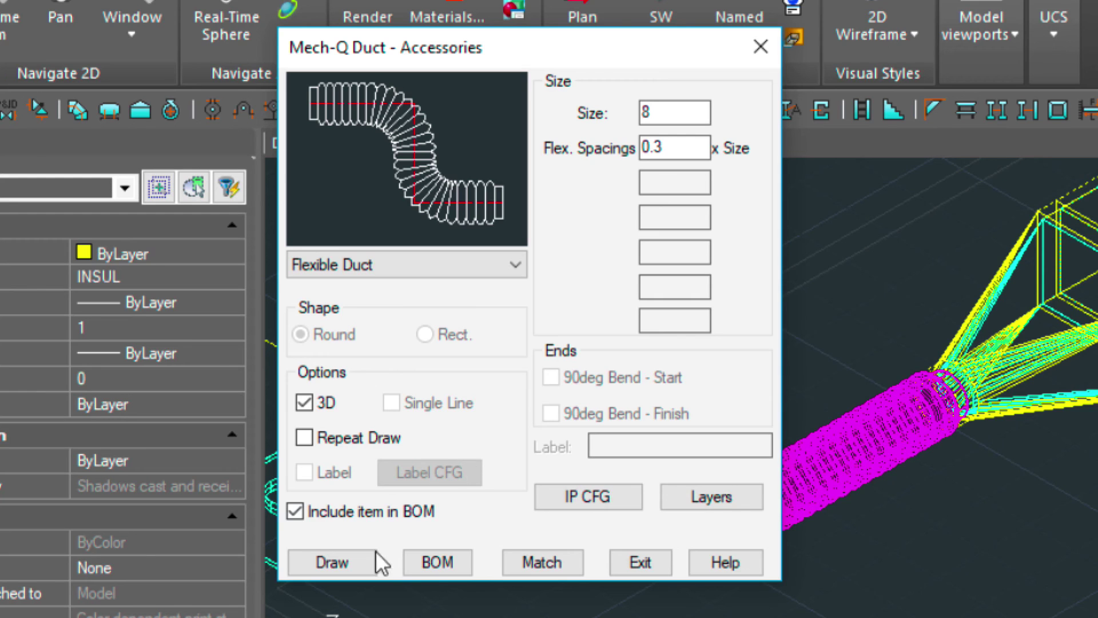
Step: Draw a flexible duct from the left diffuser collar to the existing duct
left_click(333, 562)
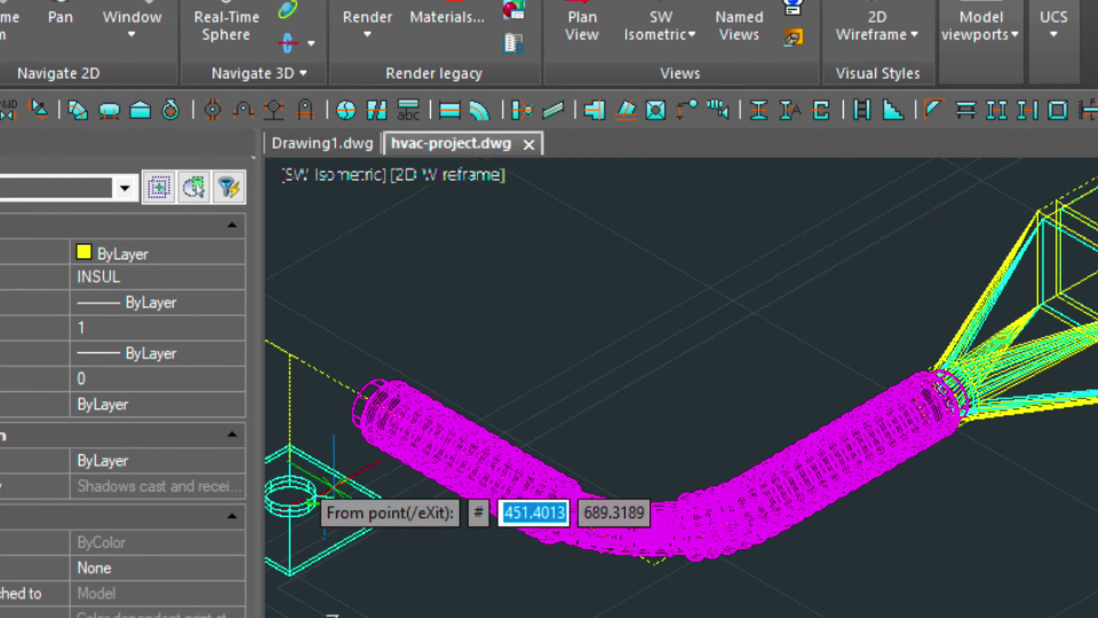
scroll(391, 479, "up", 2)
scroll(390, 479, "up", 1)
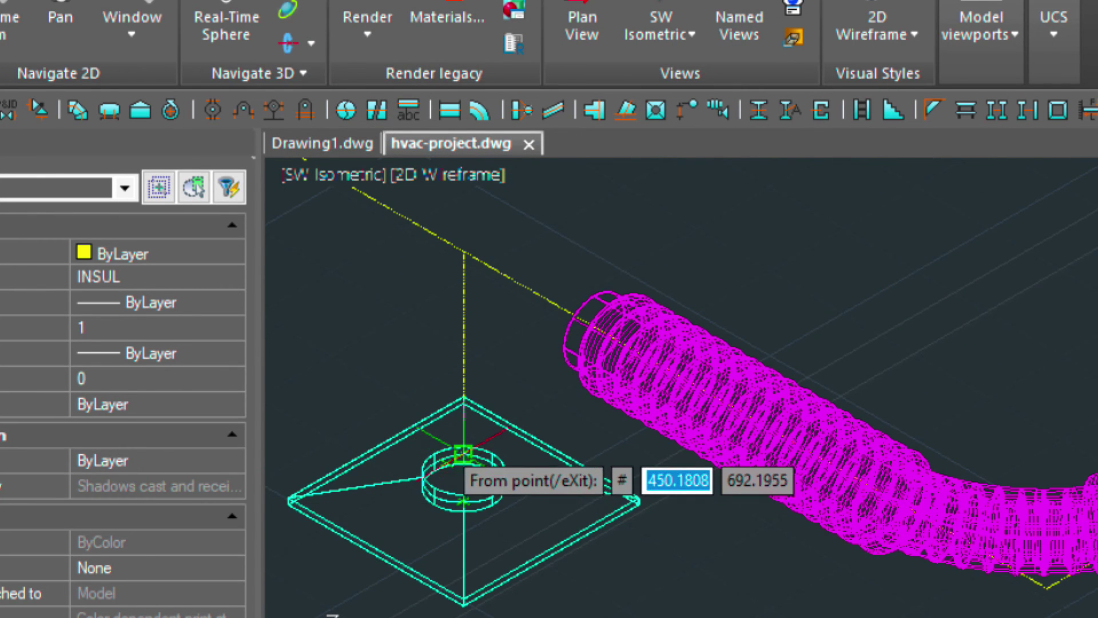
left_click(464, 399)
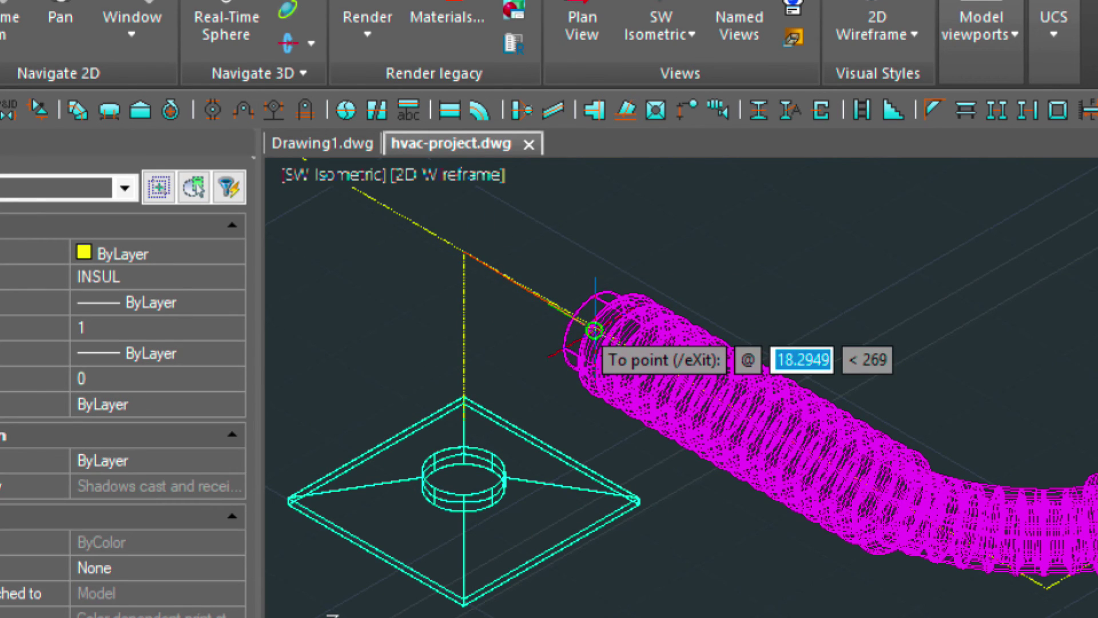
left_click(595, 326)
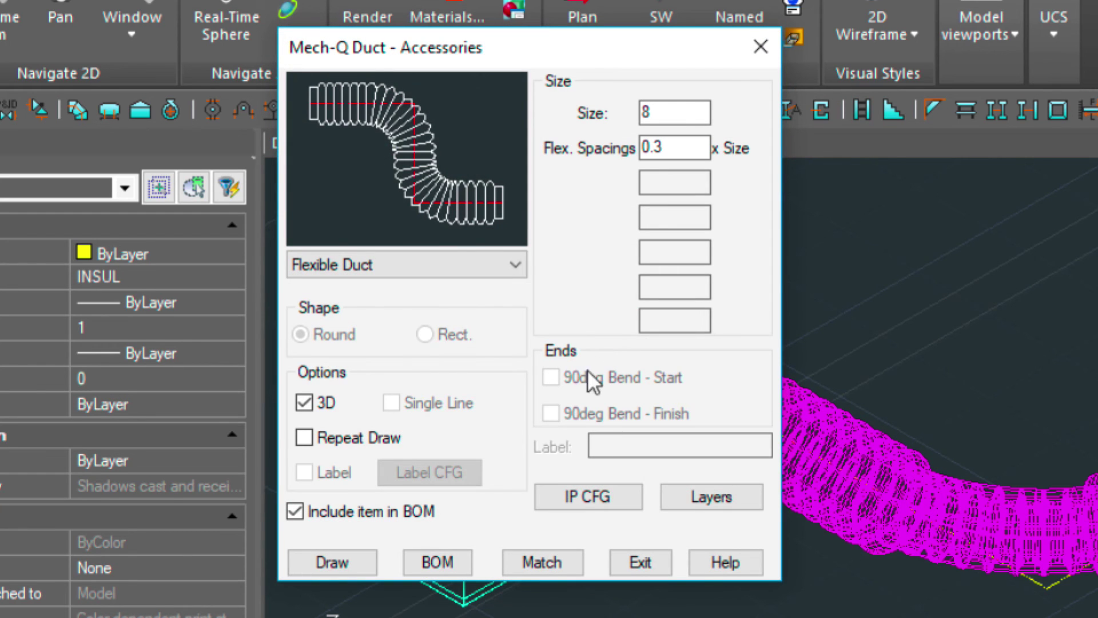
left_click(641, 563)
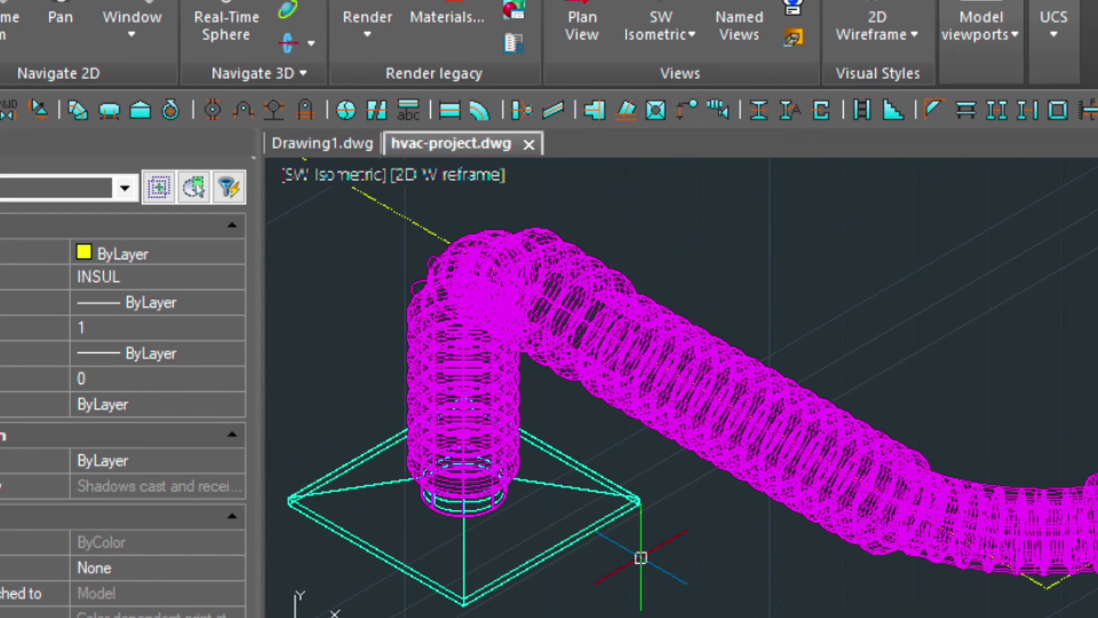
scroll(641, 558, "down", 2)
scroll(649, 557, "down", 2)
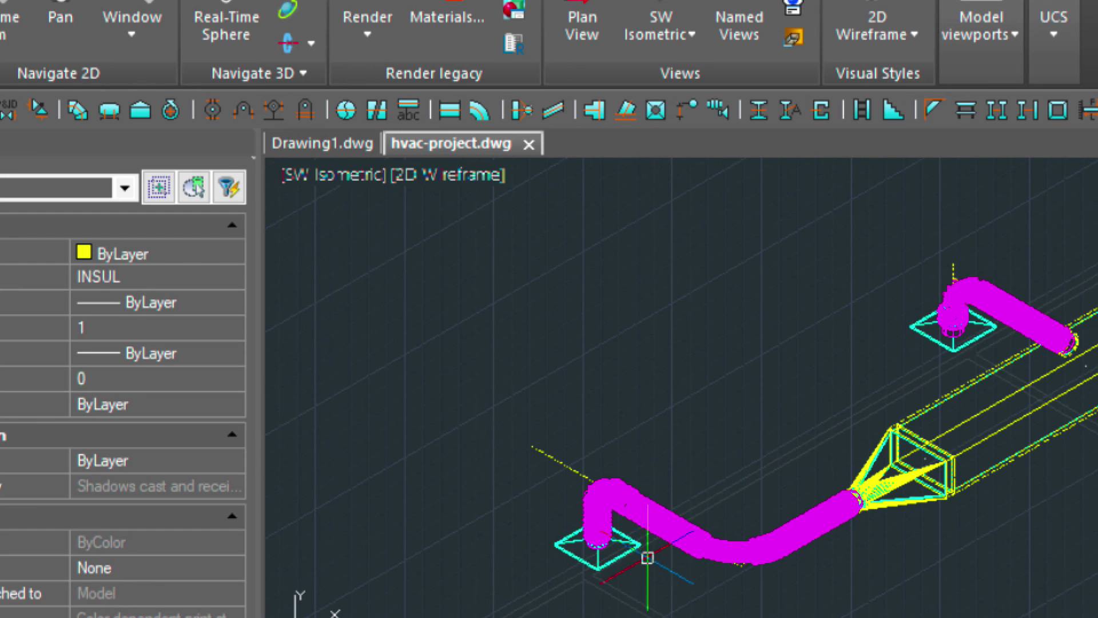
middle_click_drag(822, 455, 711, 489)
scroll(589, 504, "up", 2)
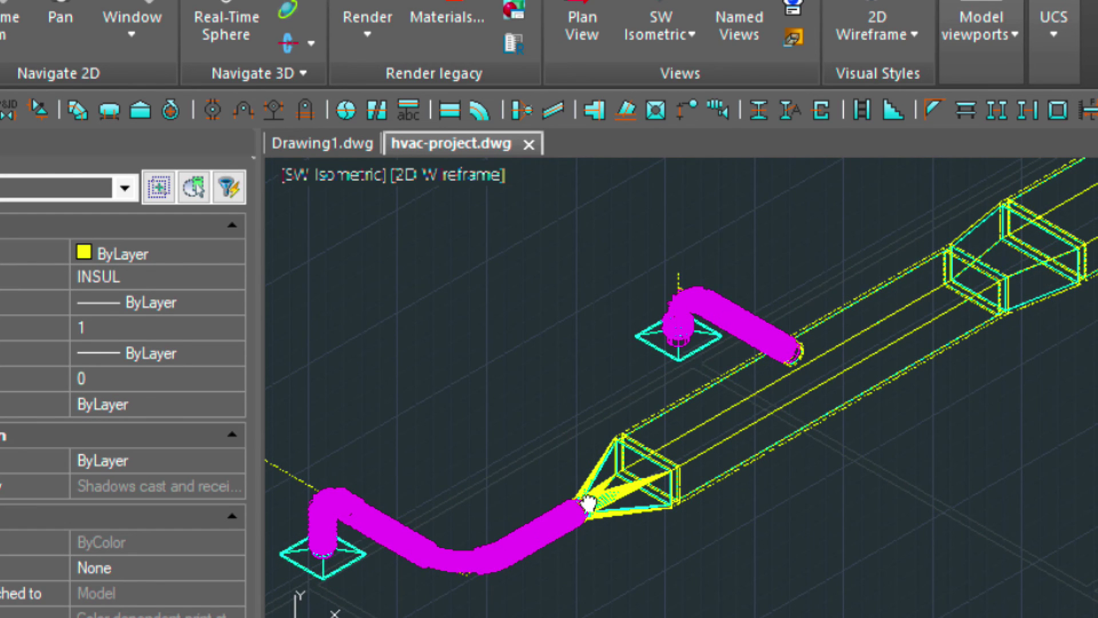
scroll(588, 504, "down", 2)
middle_click_drag(781, 409, 649, 463)
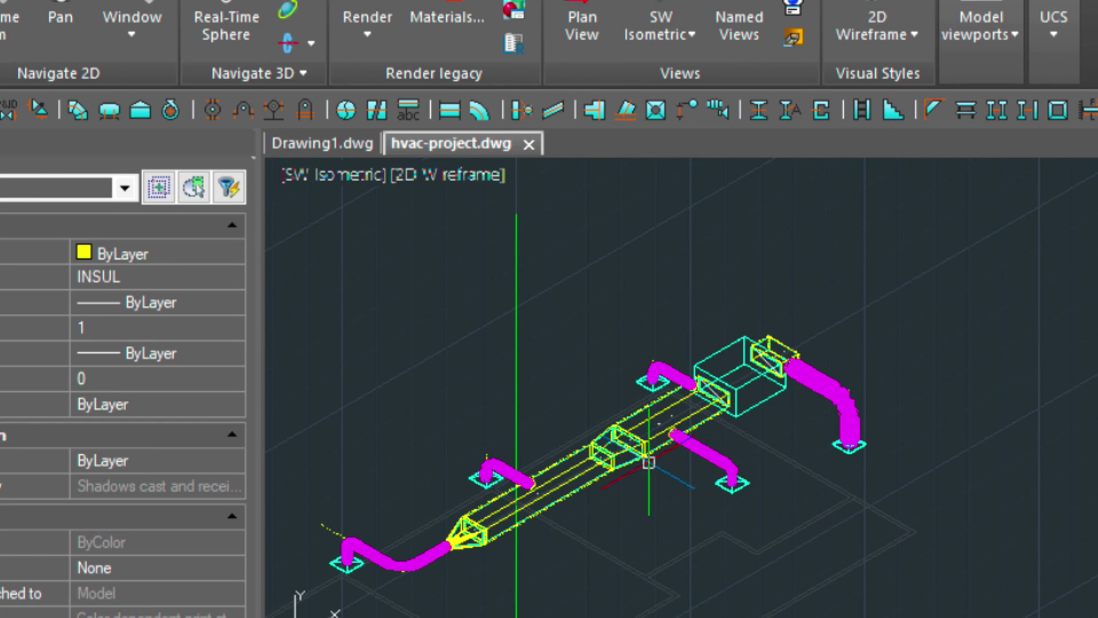
type("SHA")
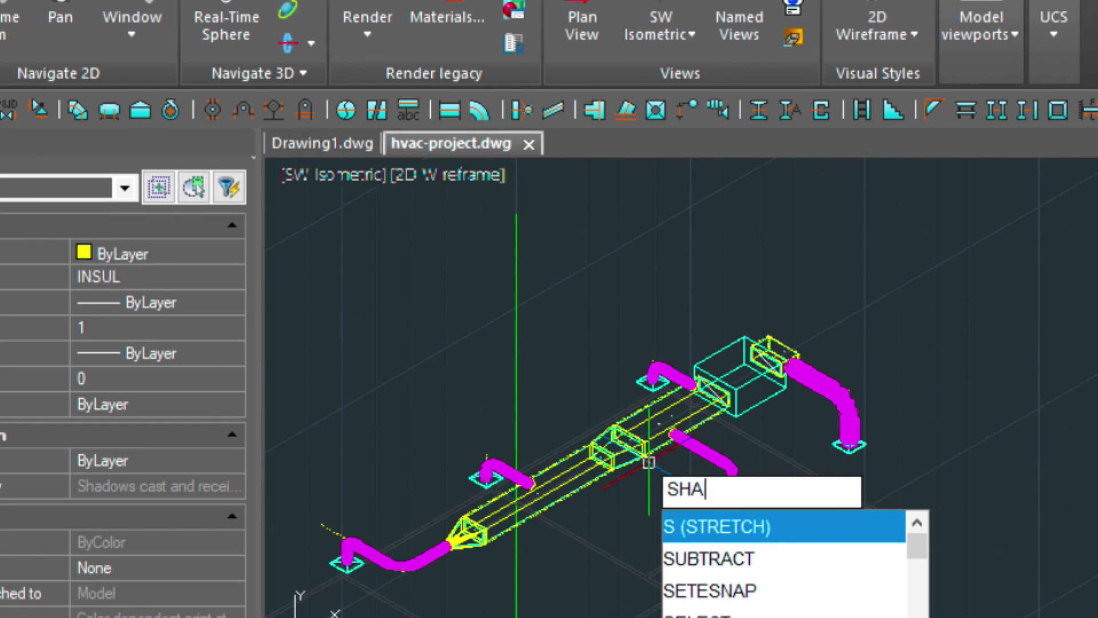
type("DE")
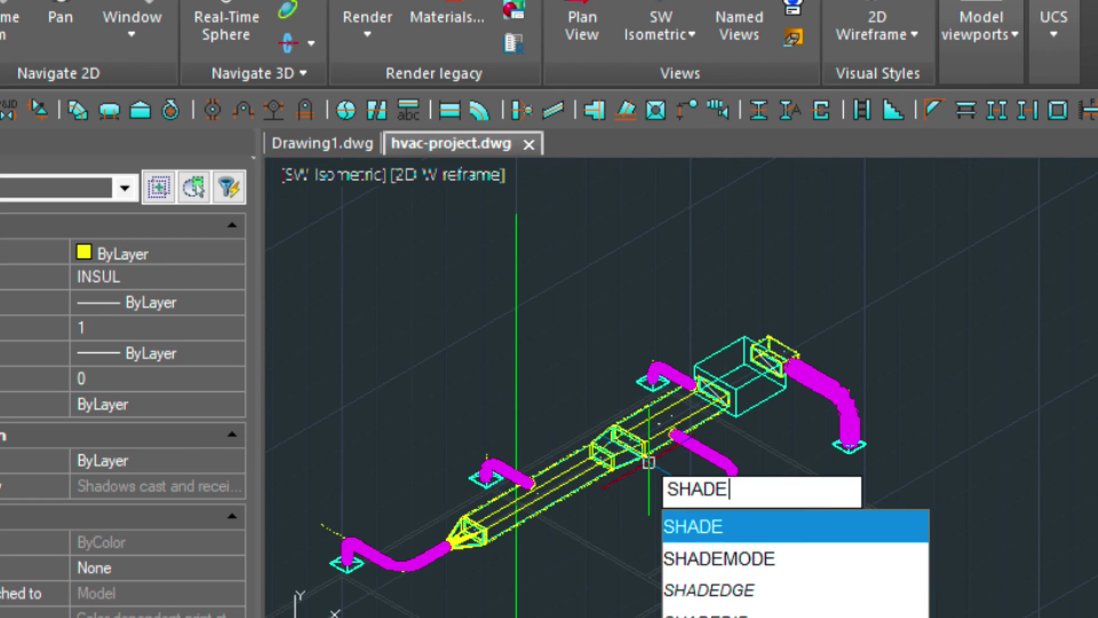
Step: Apply Realistic shading with SHADE and bring the left flexible duct into view
key("Return")
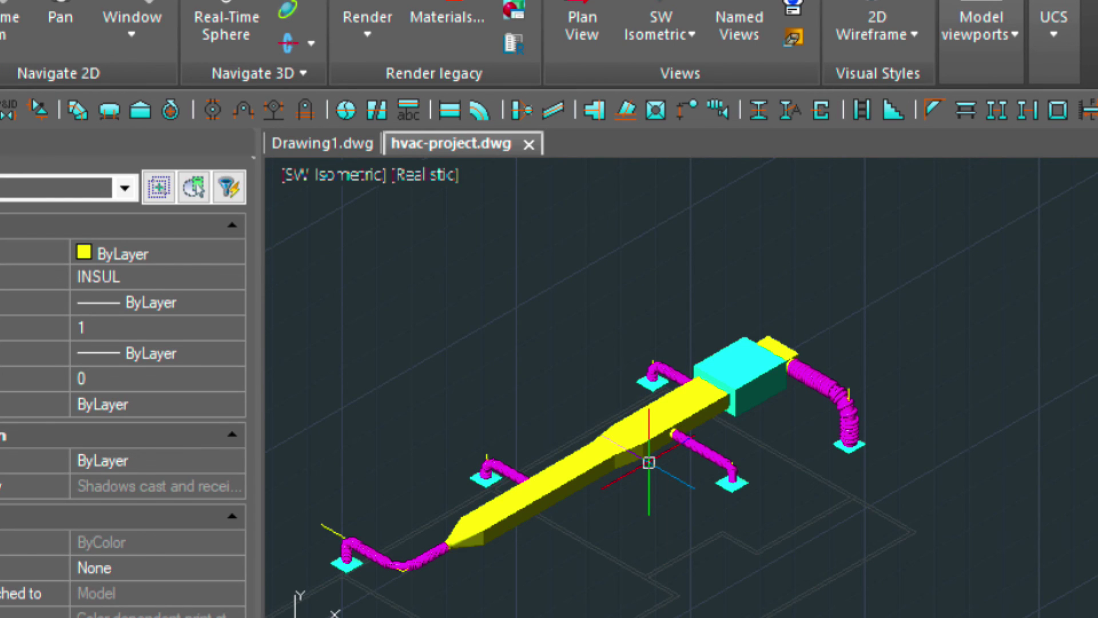
scroll(638, 455, "up", 2)
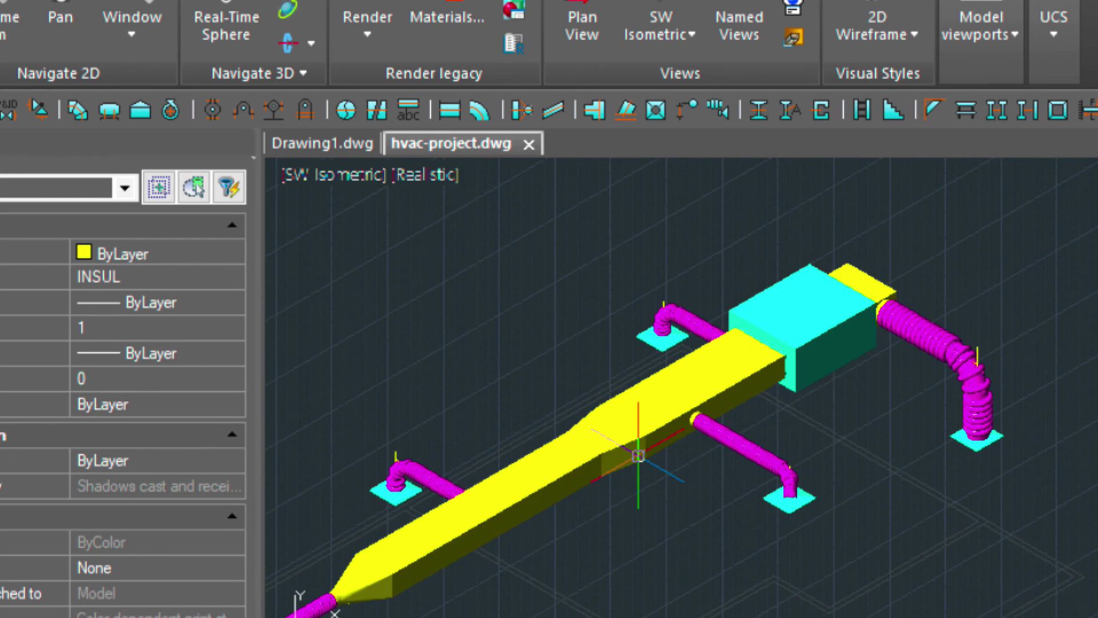
scroll(638, 455, "up", 2)
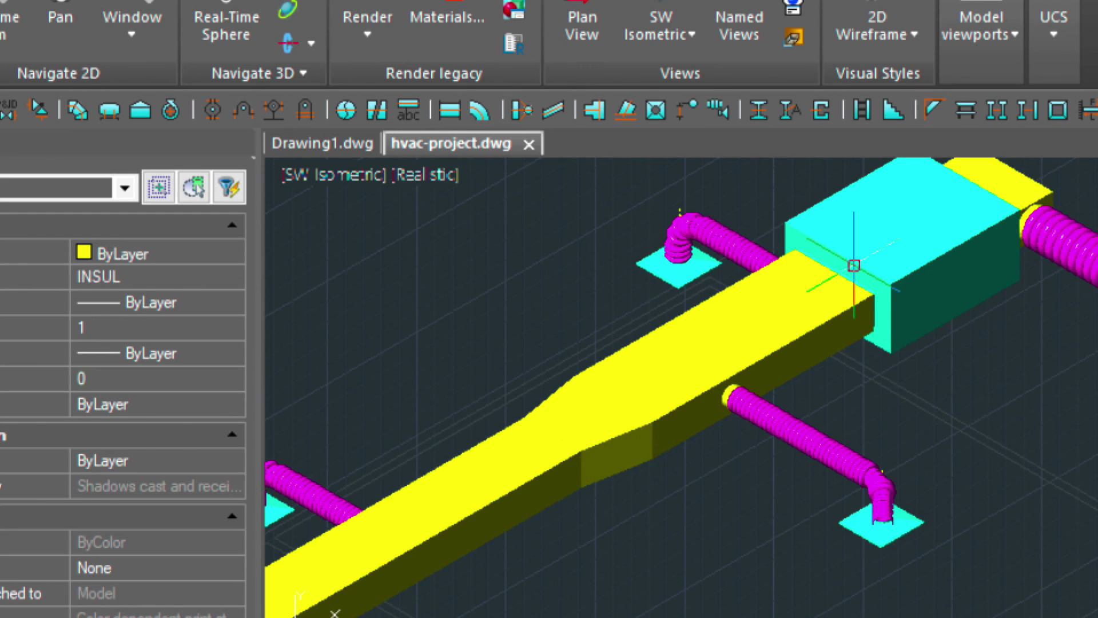
middle_click_drag(869, 277, 1054, 215)
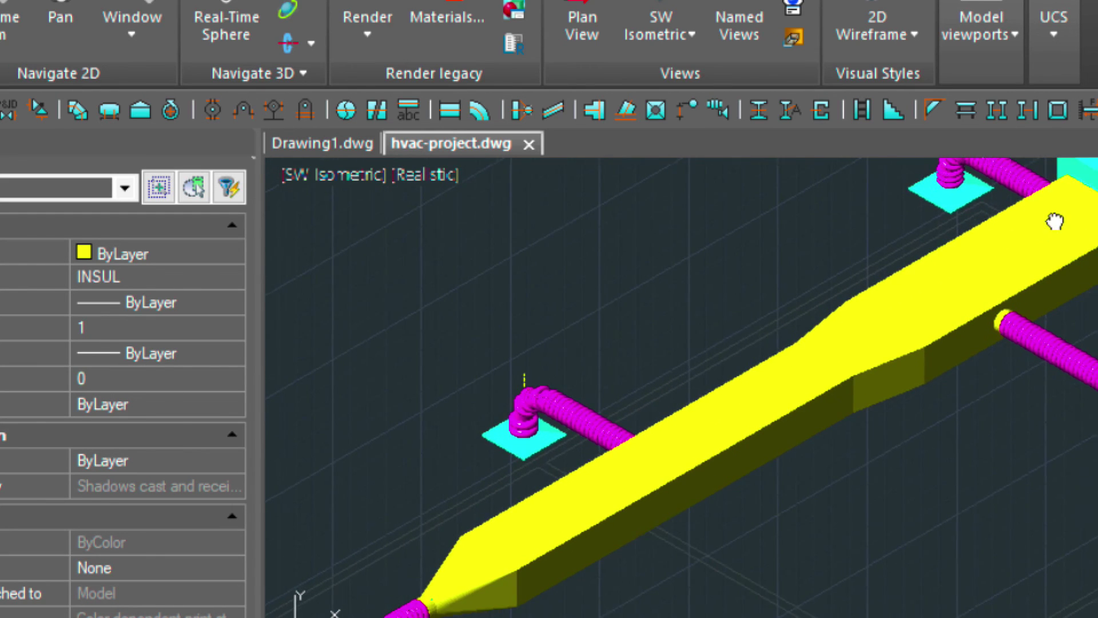
scroll(783, 356, "down", 2)
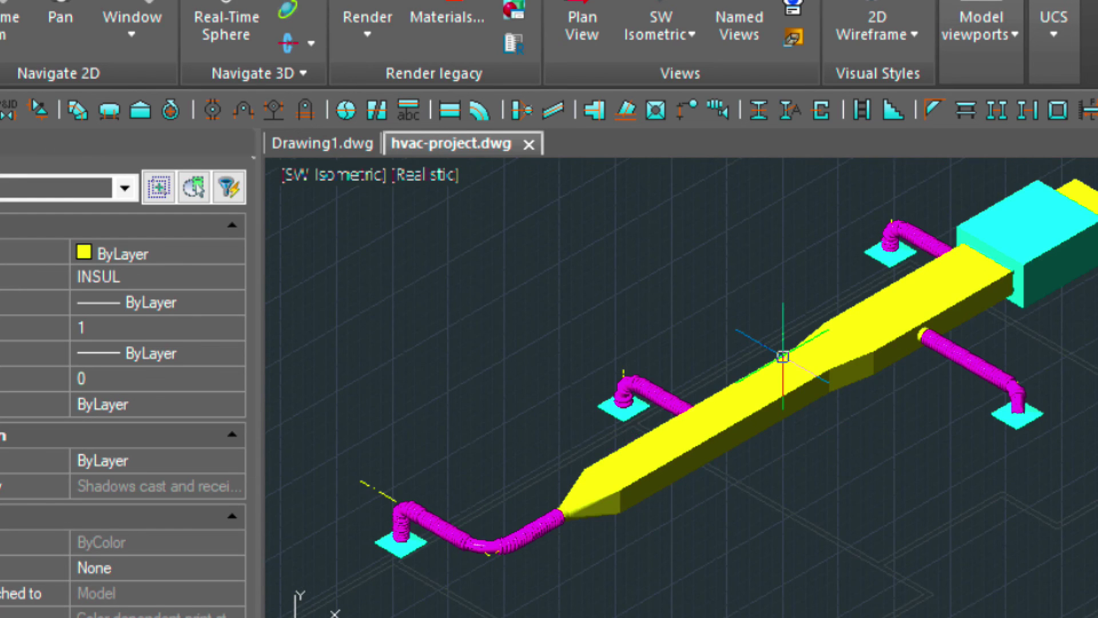
left_click(374, 491)
type("E")
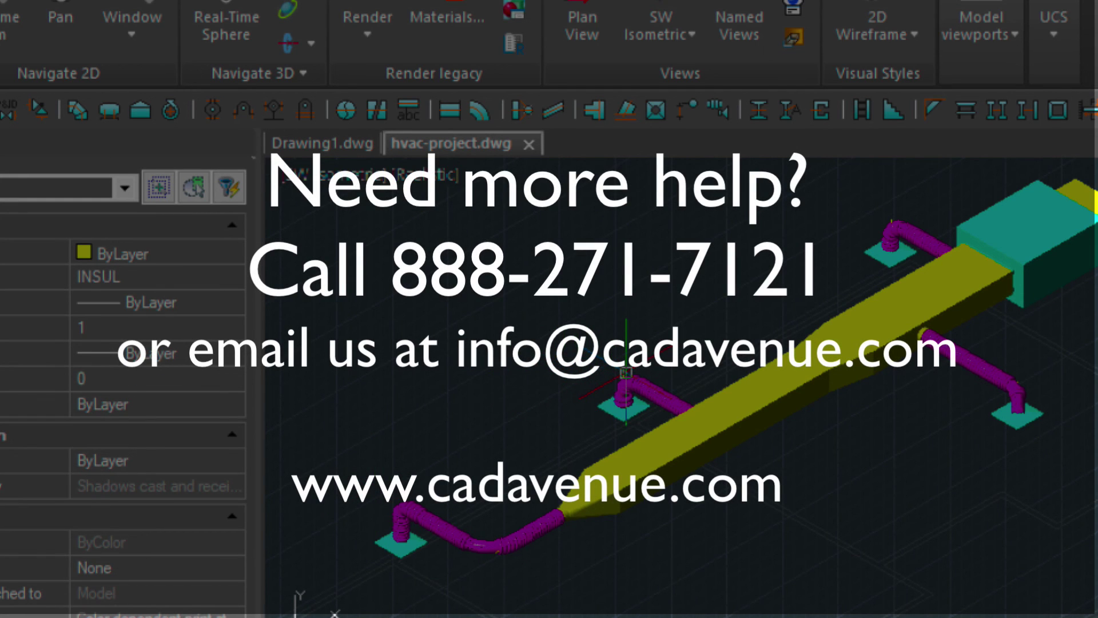
Step: Erase the flexible-duct elbow pieces above the diffuser beside the air handler
left_click(619, 369)
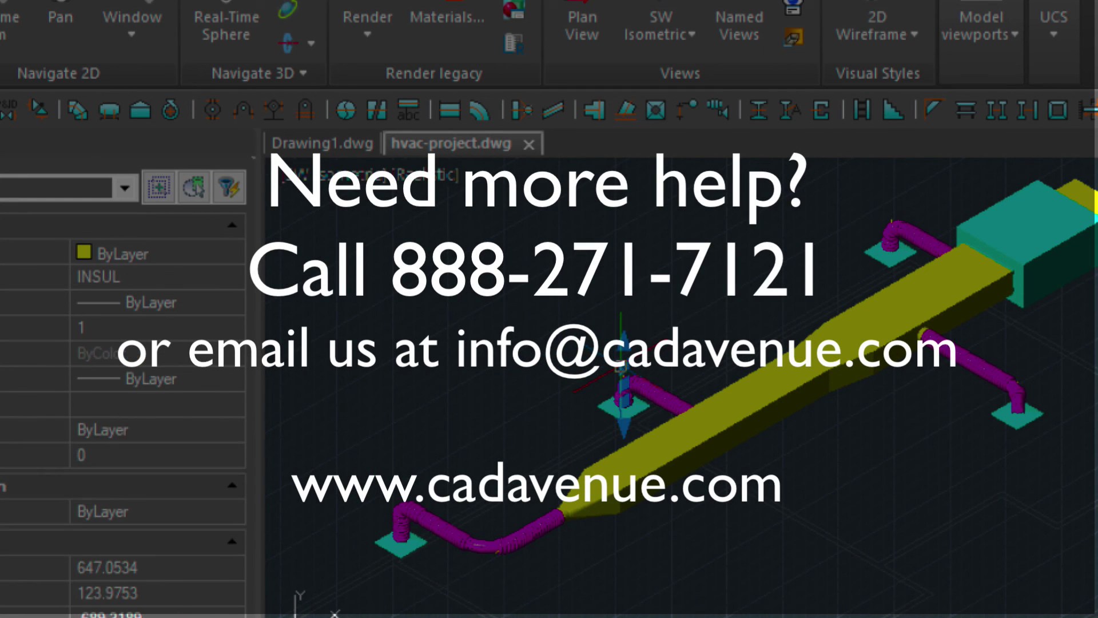
type("E")
key("Return")
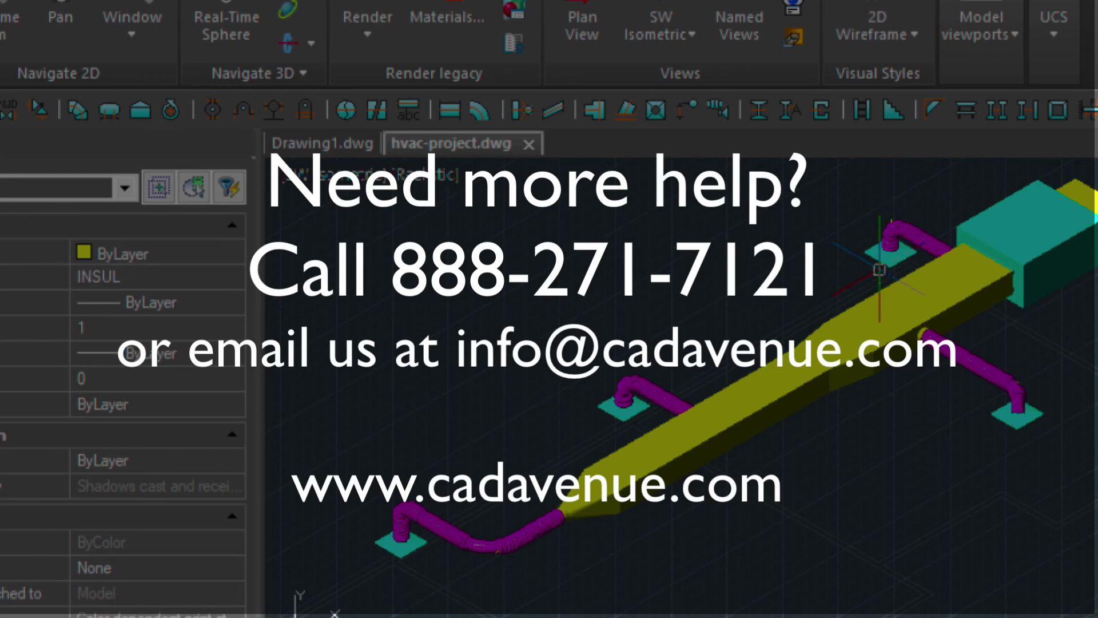
scroll(869, 275, "up", 3)
middle_click_drag(961, 257, 709, 453)
scroll(708, 454, "down", 2)
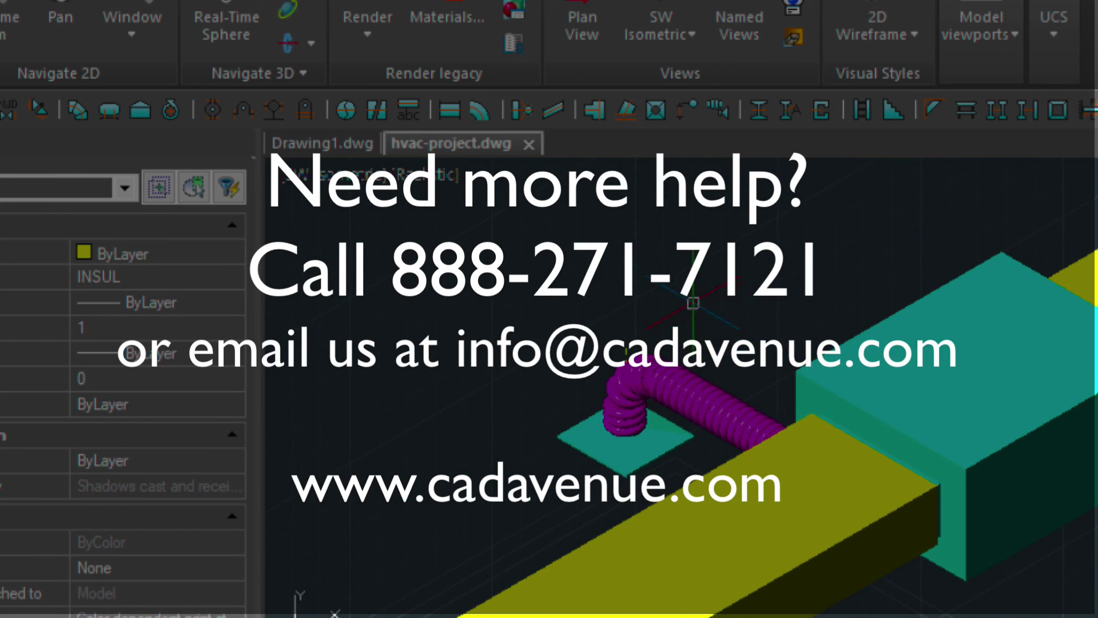
left_click(624, 365)
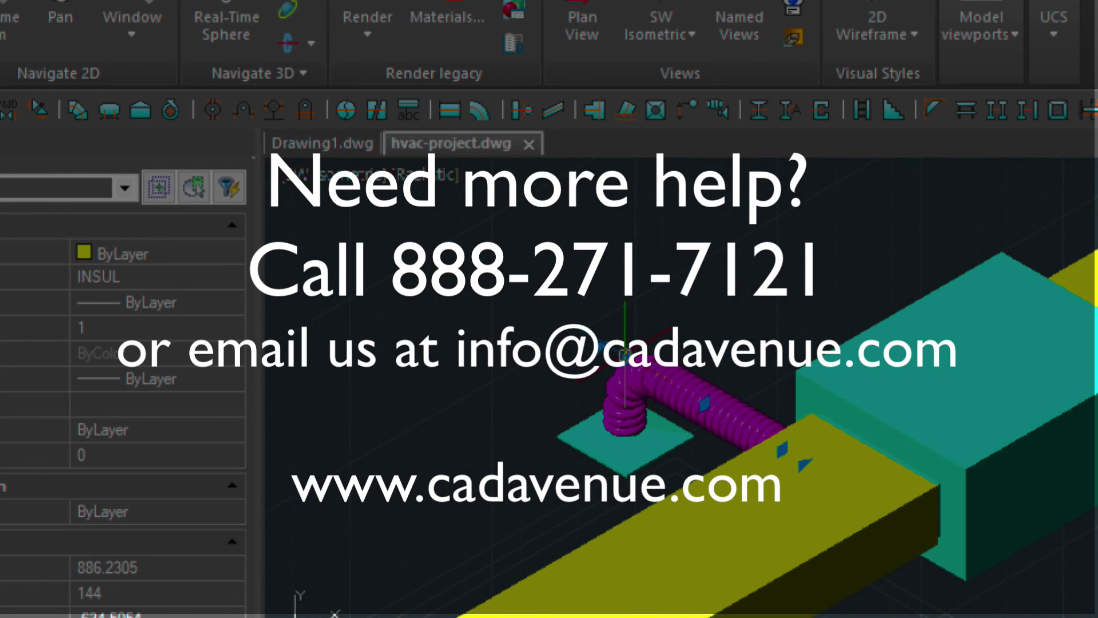
left_click(624, 354)
left_click(624, 355)
type("E")
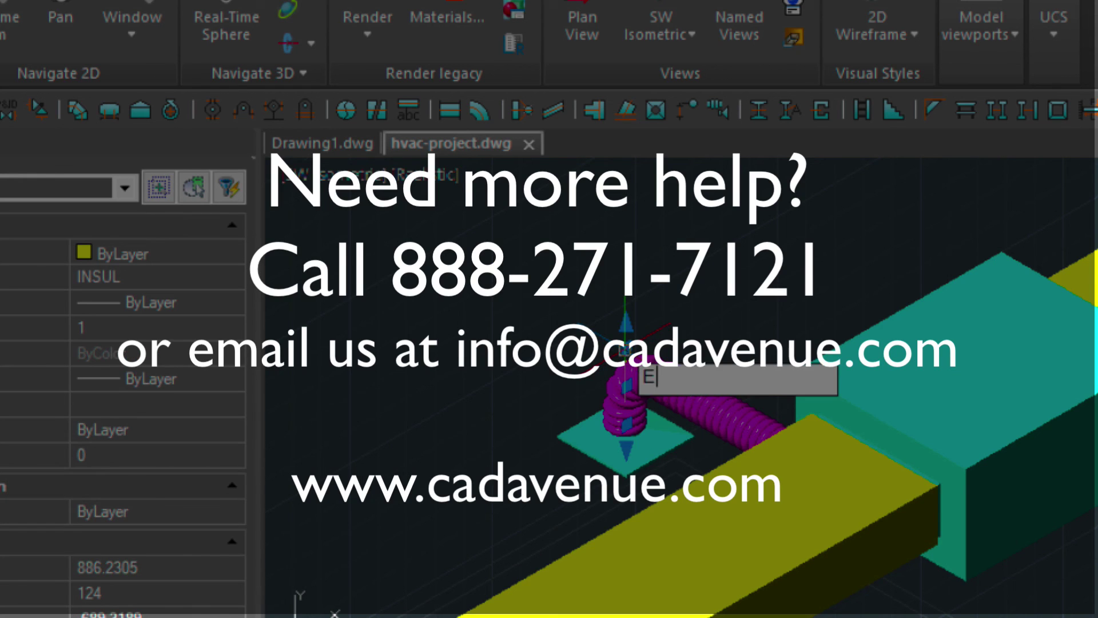
key("Return")
scroll(624, 365, "up", 3)
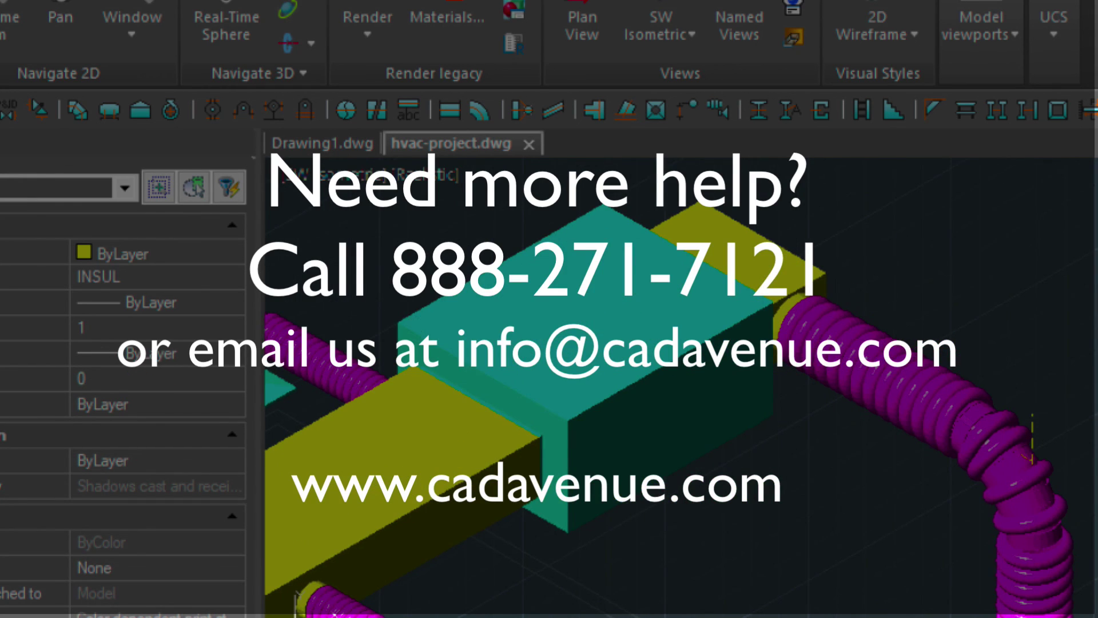